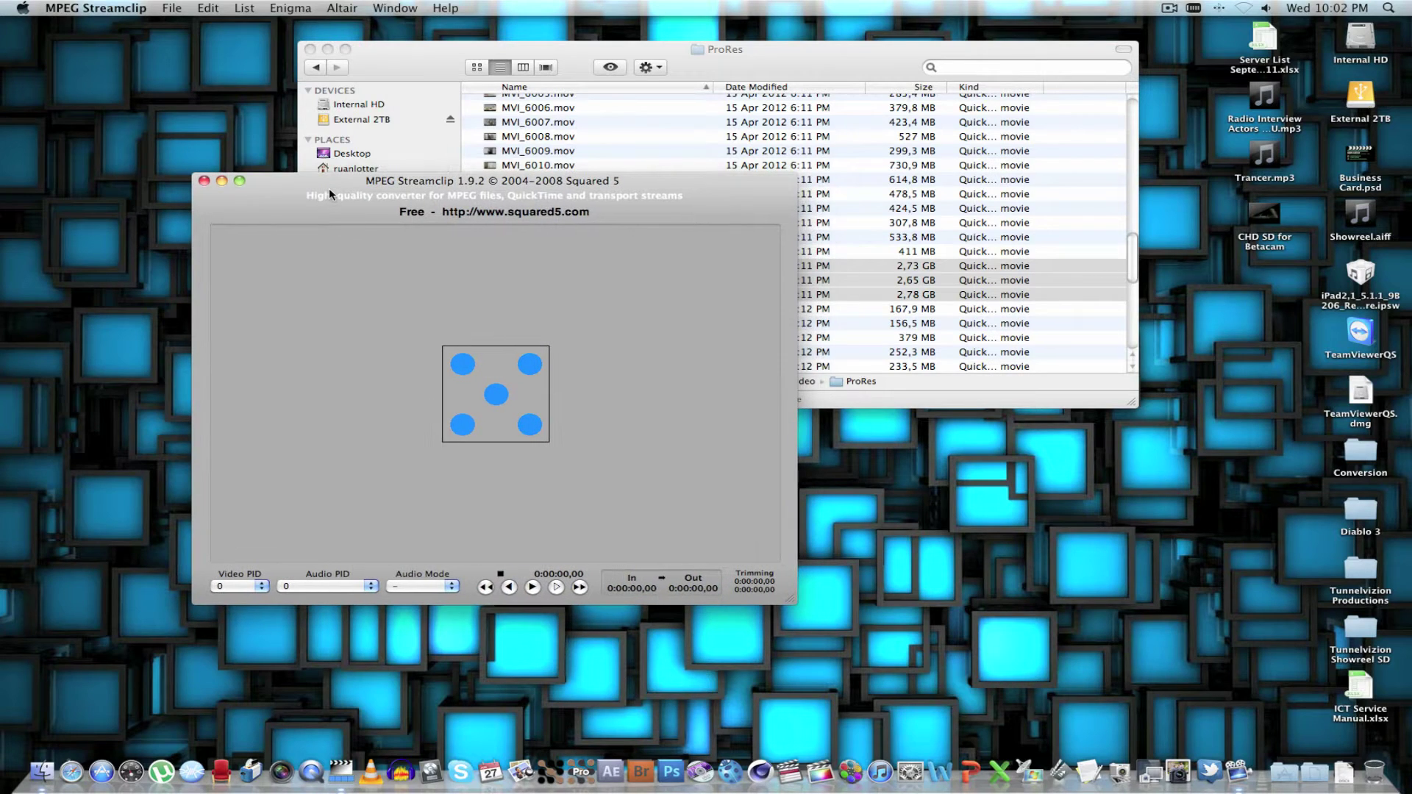
# Step: Open MPEG Streamclip's Batch List and add clips MVI_6017, MVI_6018 and MVI_6019 to it
pyautogui.click(244, 8)
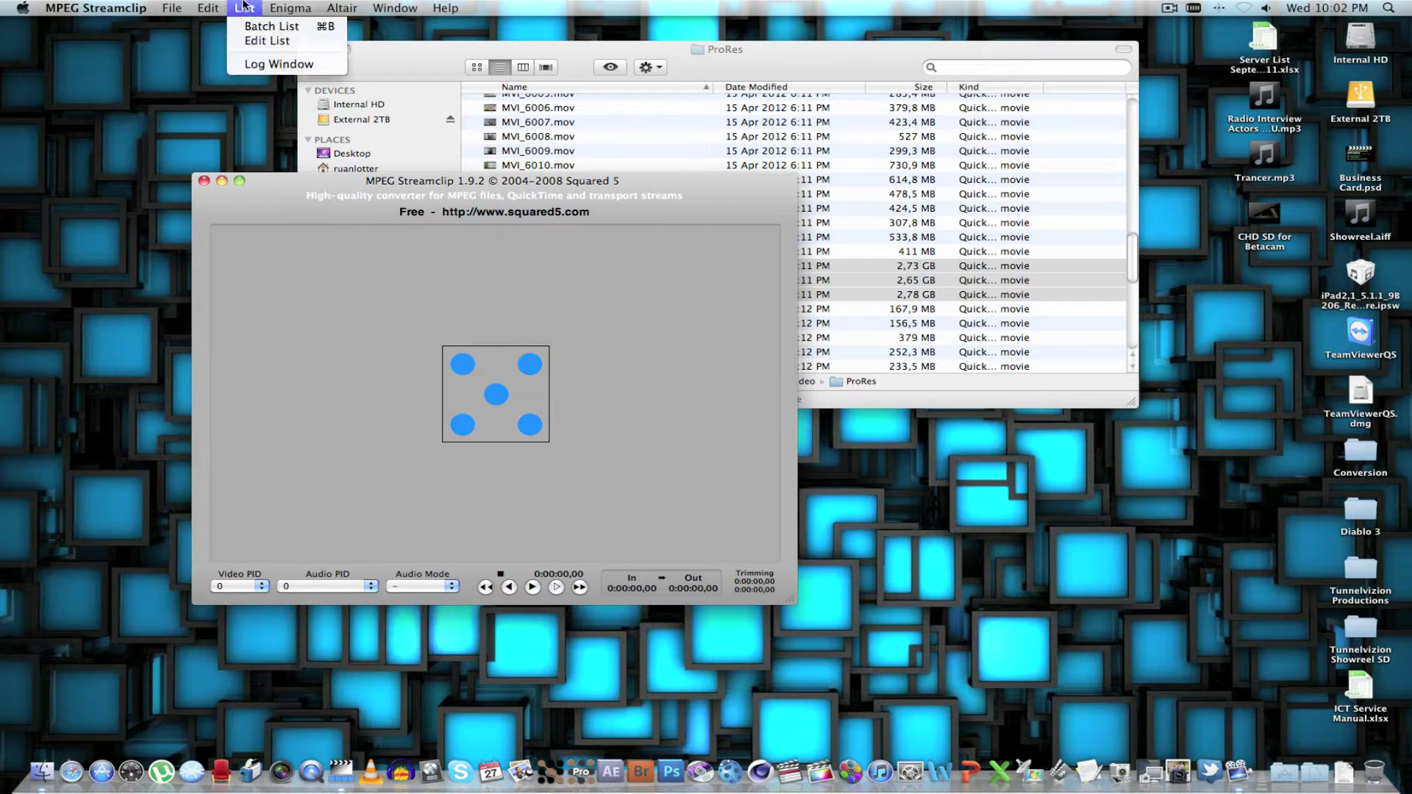
pyautogui.click(250, 29)
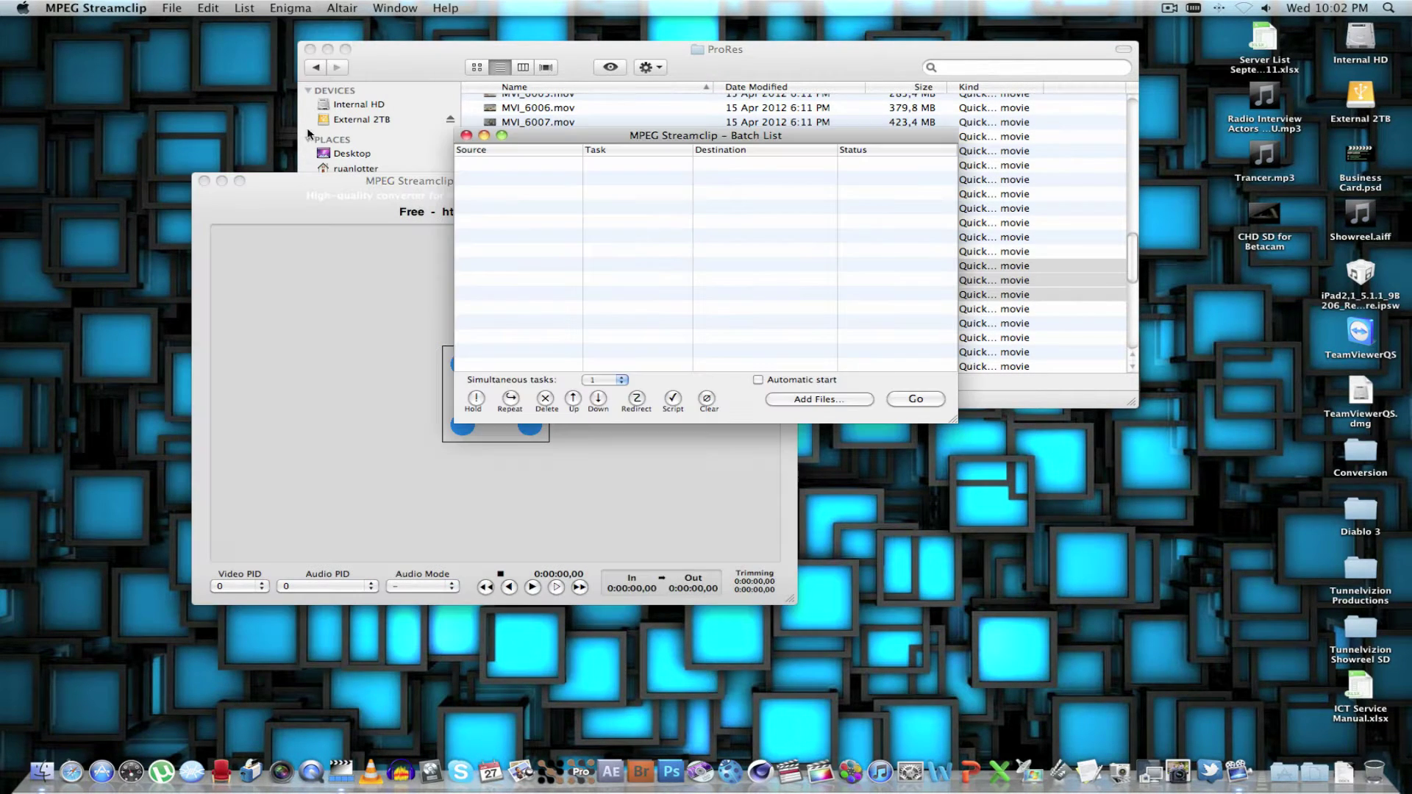
pyautogui.moveTo(520, 141); pyautogui.dragTo(233, 276)
pyautogui.moveTo(402, 64); pyautogui.dragTo(543, 69)
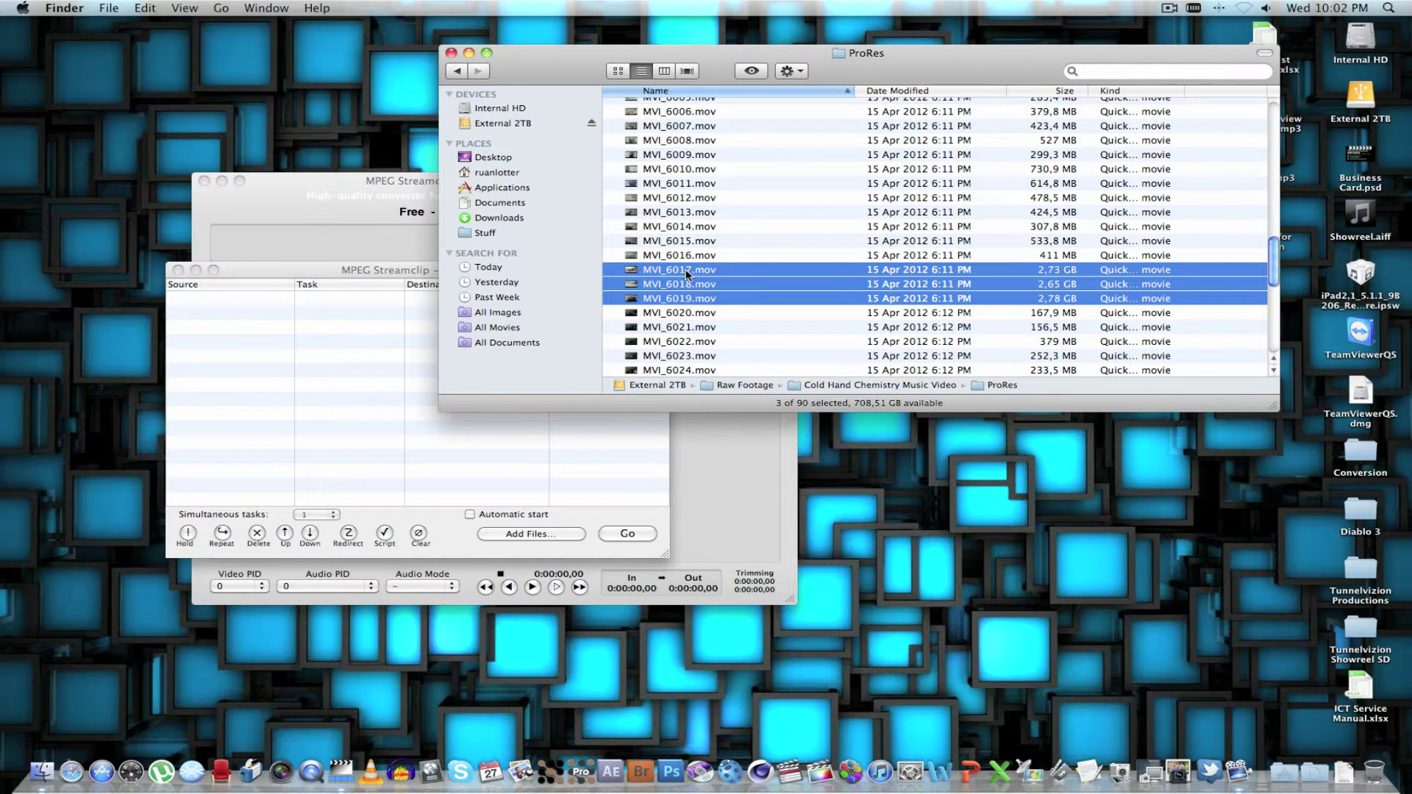
pyautogui.moveTo(686, 273); pyautogui.dragTo(250, 410)
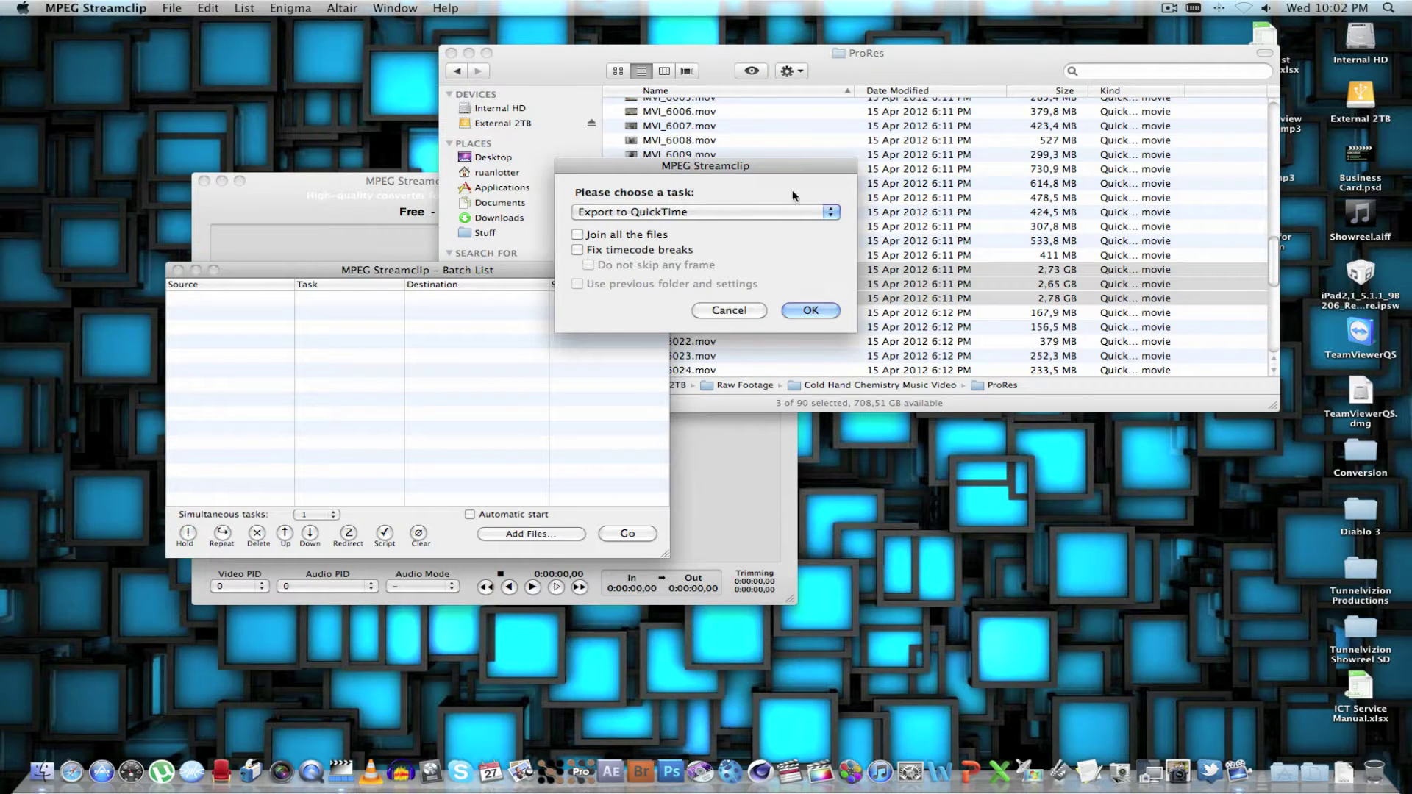
# Step: Set the batch to Export to QuickTime with the Conversion folder as destination
pyautogui.click(794, 311)
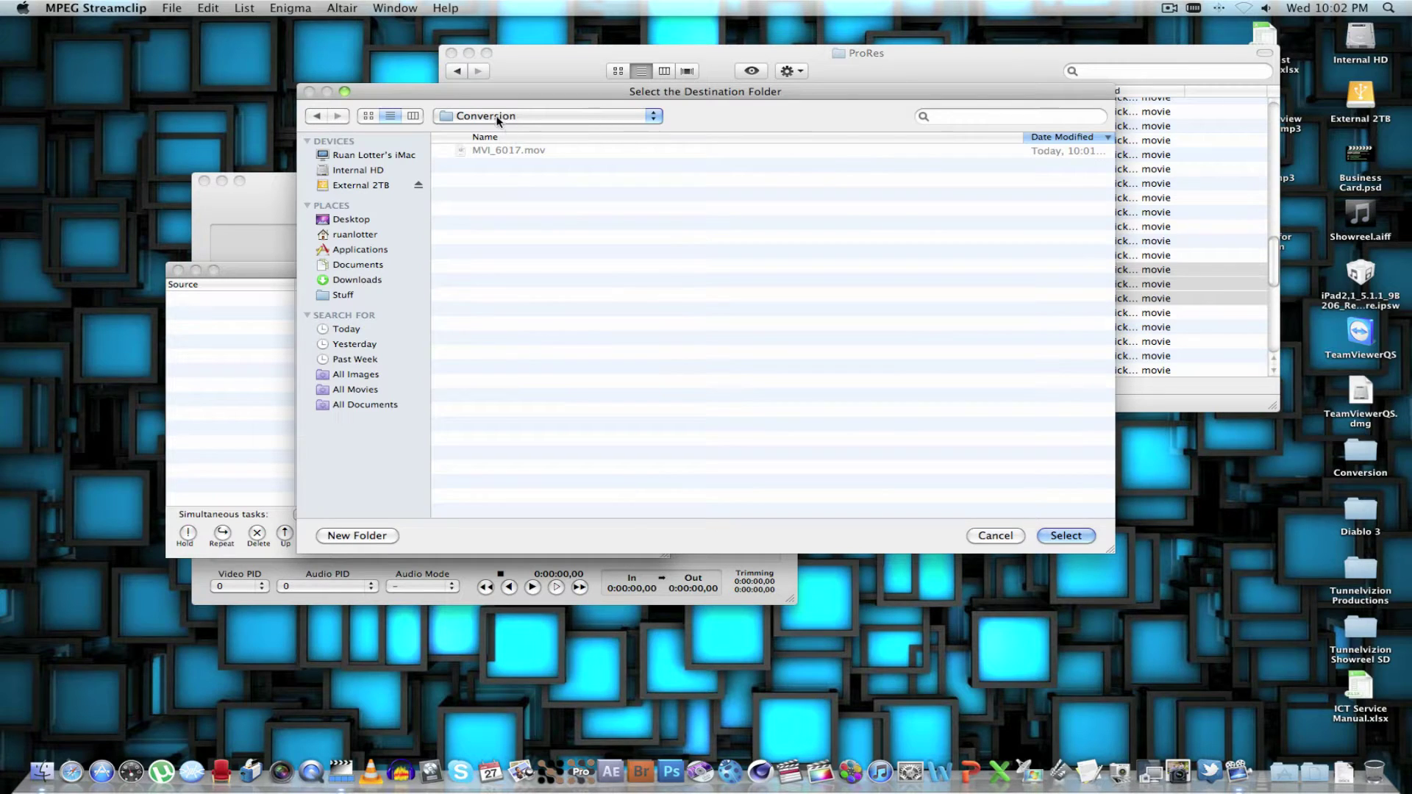
pyautogui.click(497, 118)
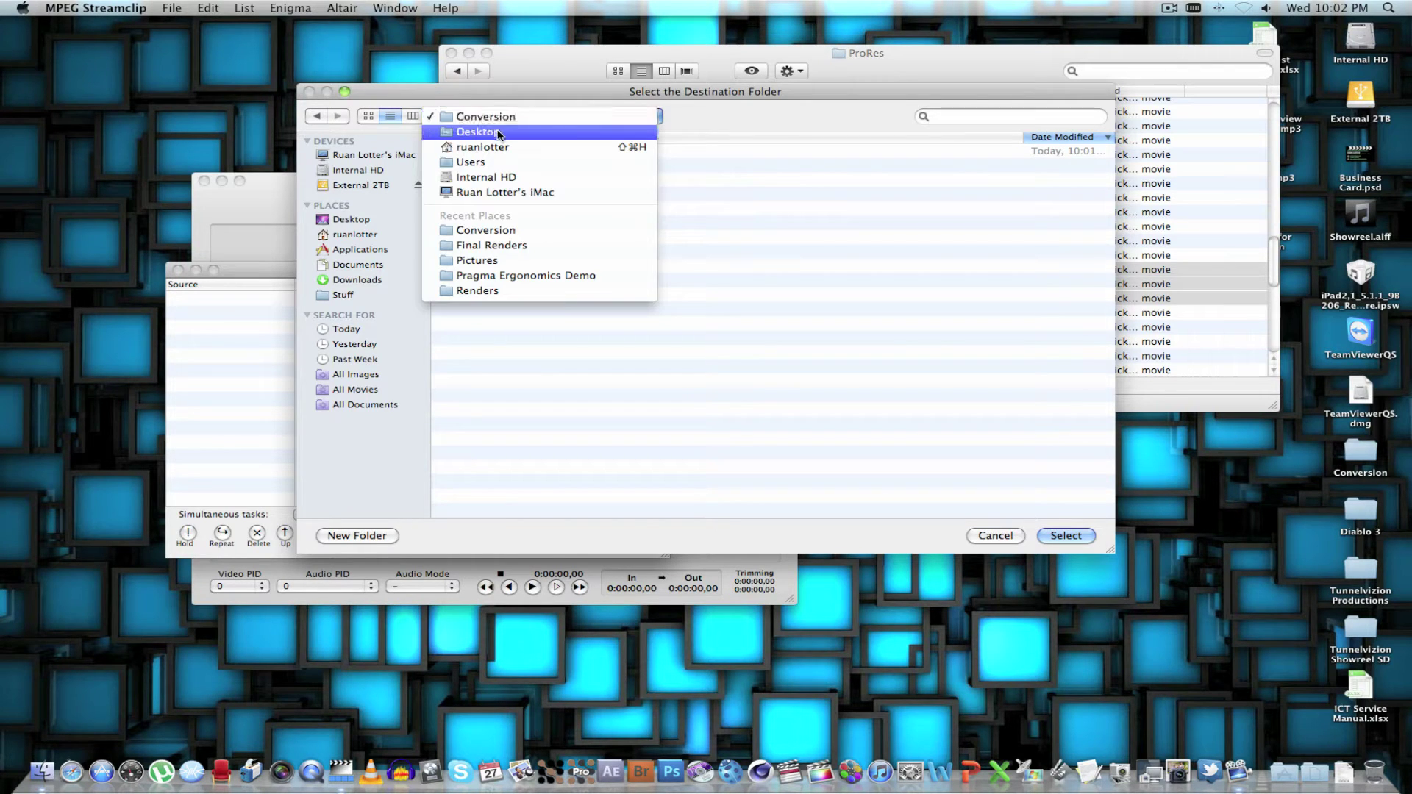
pyautogui.click(489, 118)
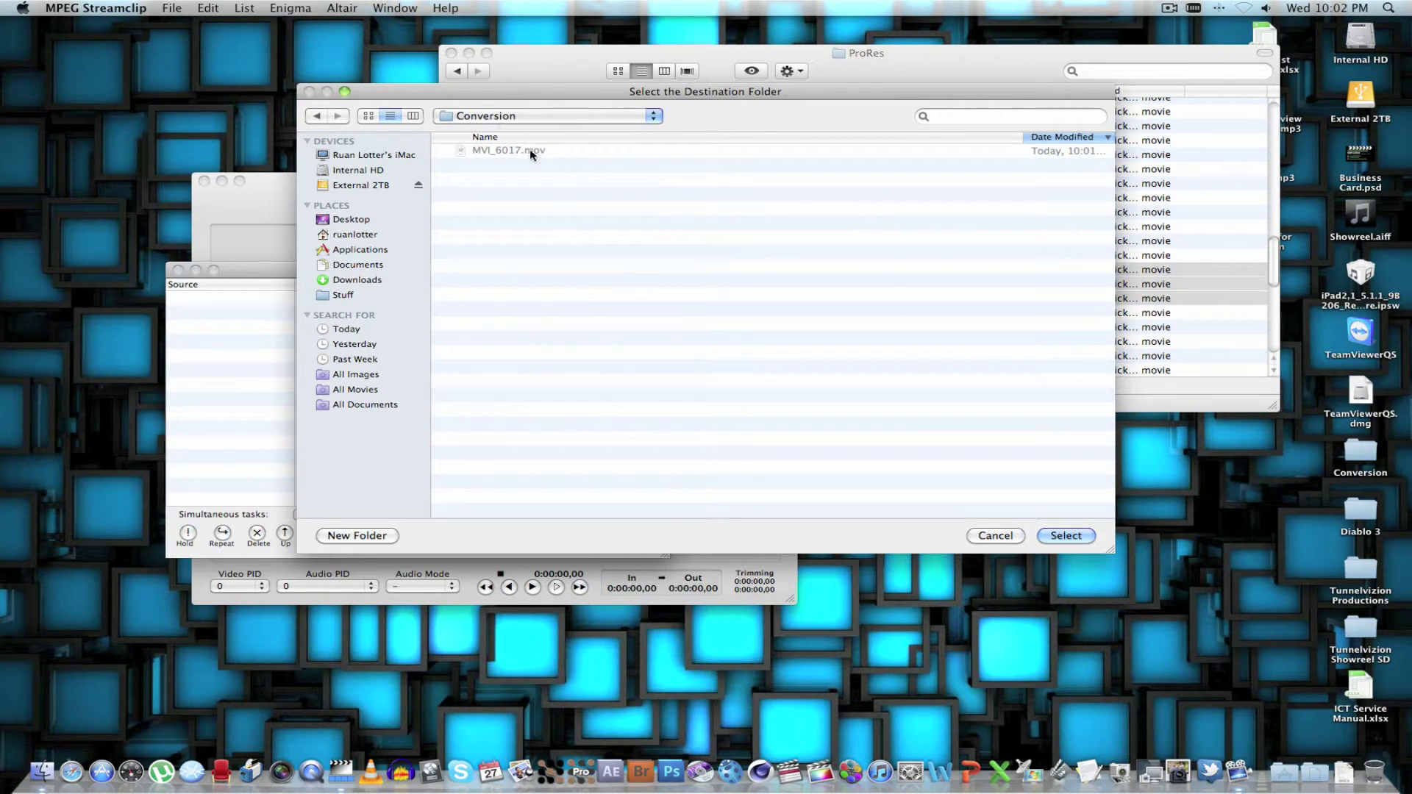
pyautogui.click(1066, 535)
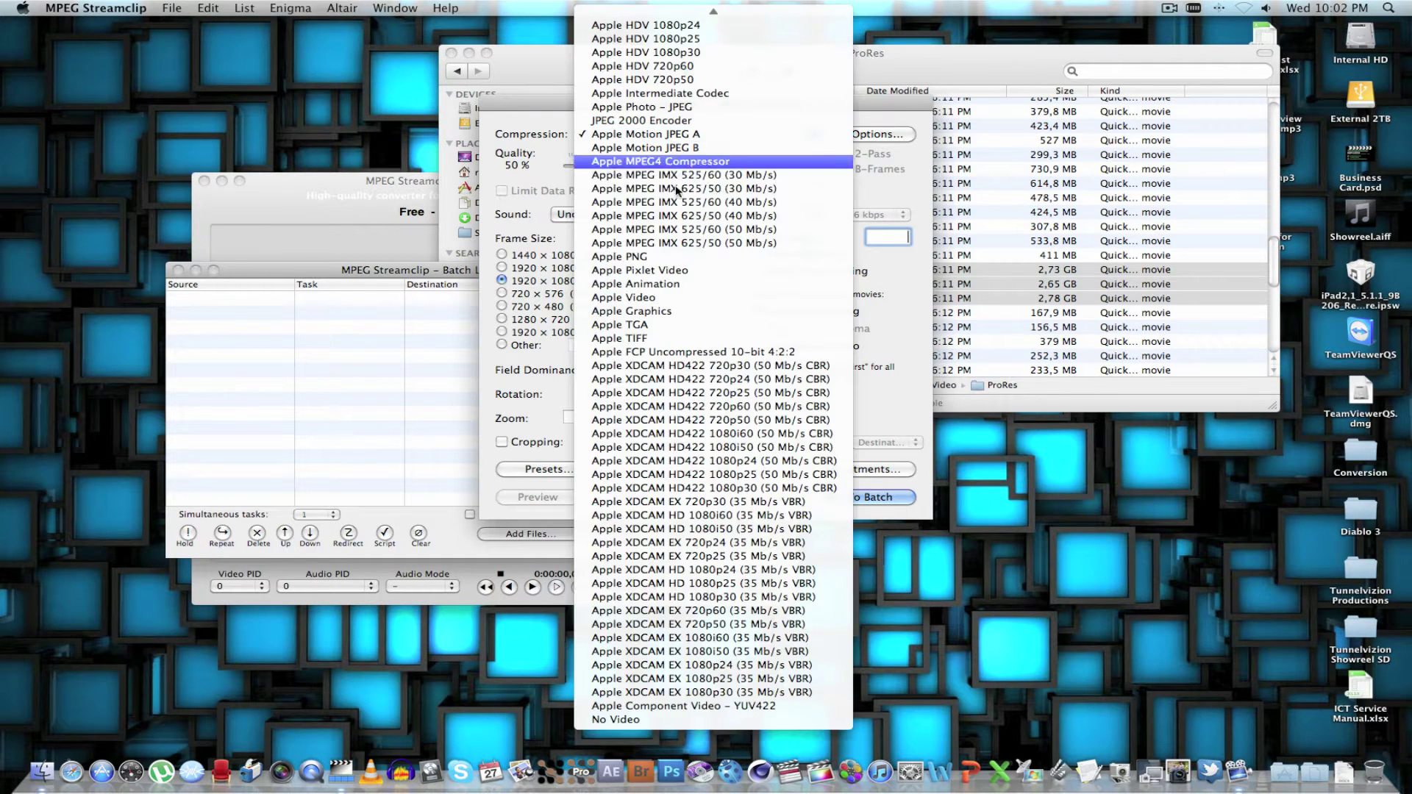
# Step: Encode the clips as Apple ProRes 422 at 100% quality with interlaced scaling off, then start the batch
pyautogui.click(652, 136)
pyautogui.scroll(10, 681, 195)
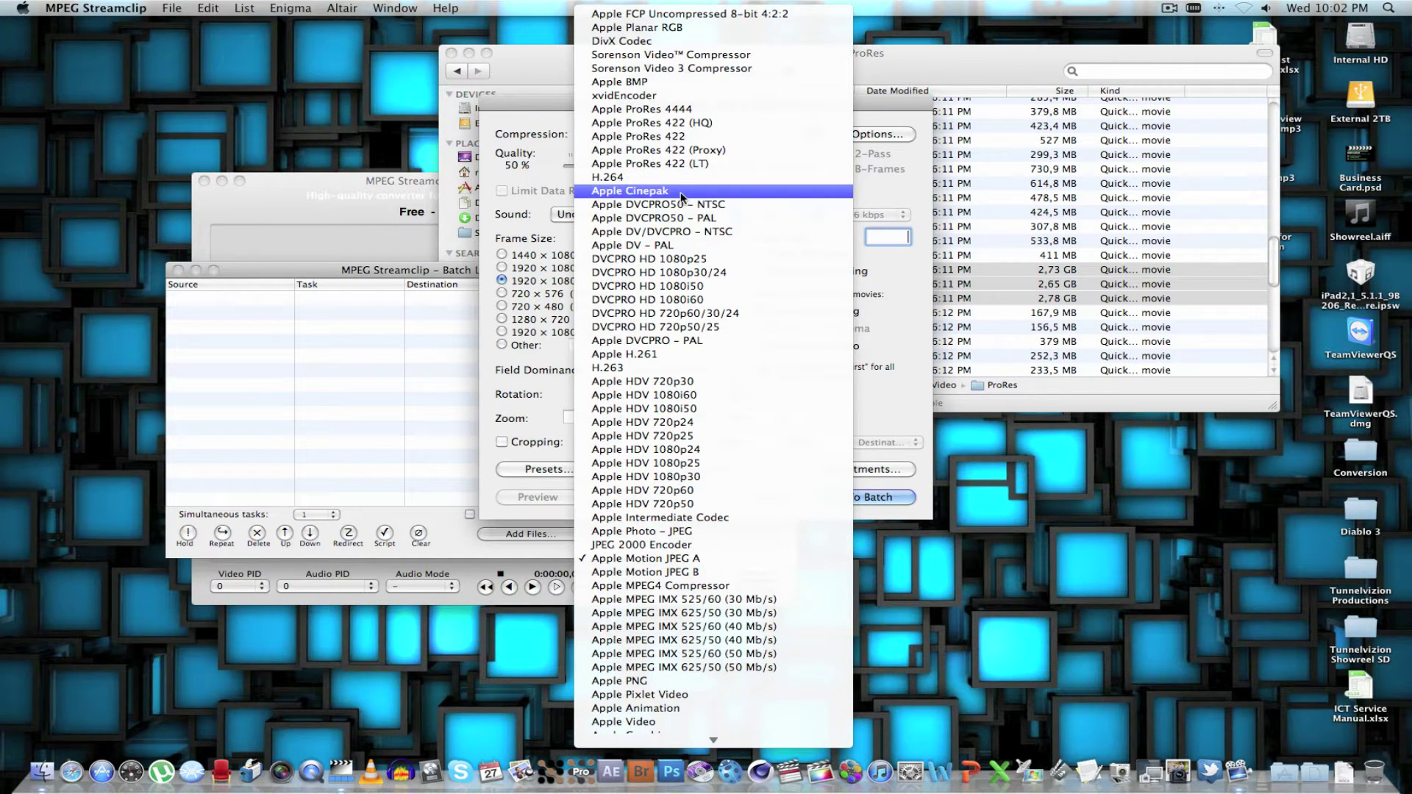
pyautogui.click(702, 139)
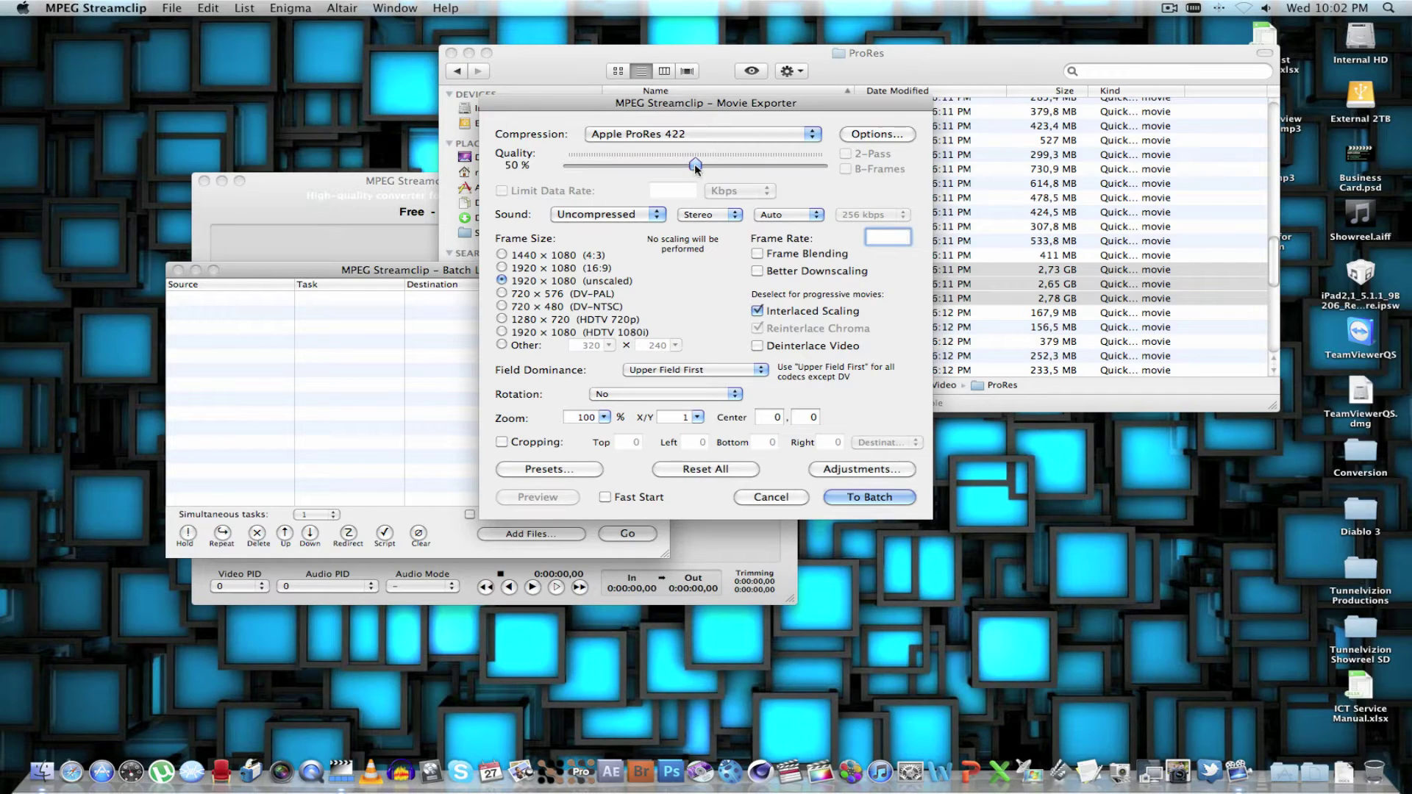
pyautogui.moveTo(694, 163); pyautogui.dragTo(878, 173)
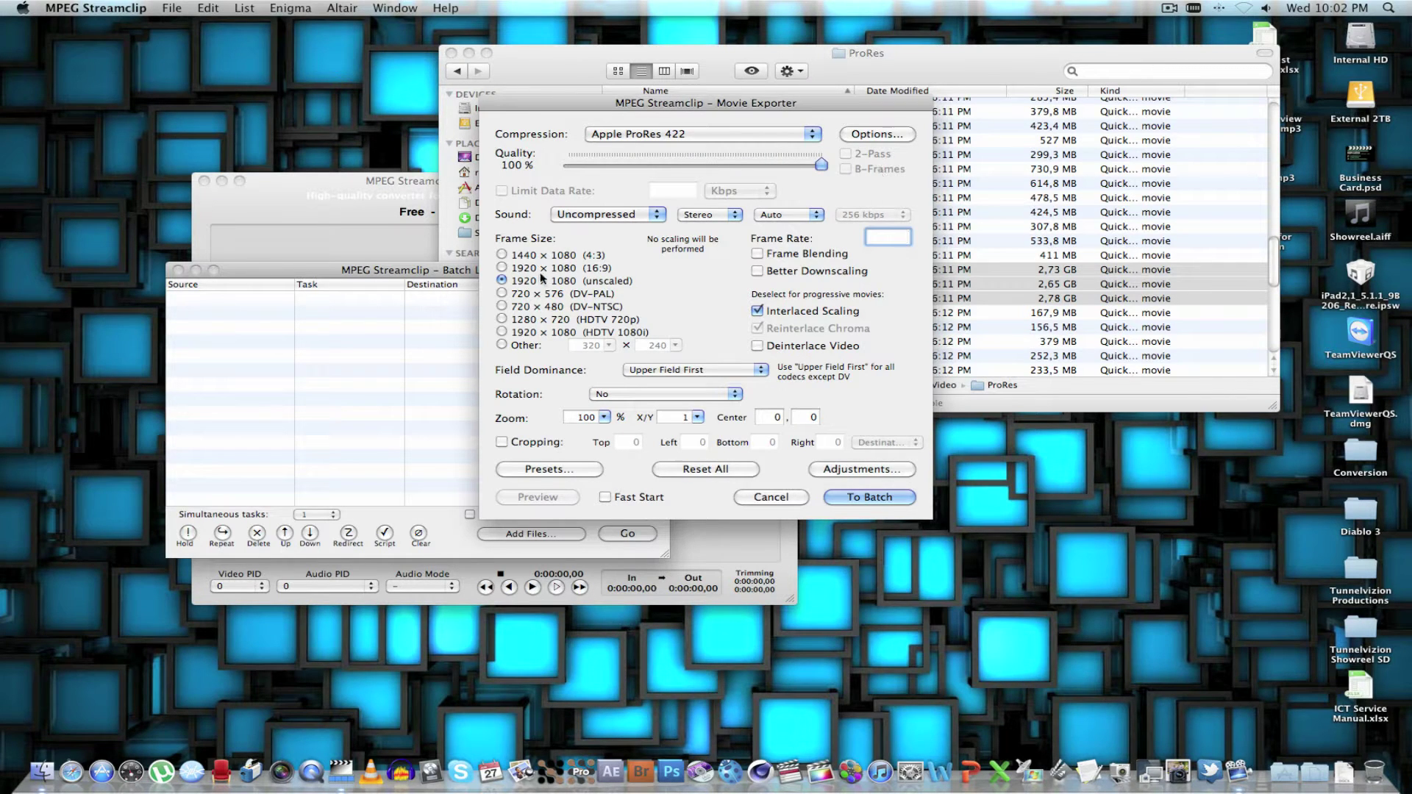
pyautogui.click(779, 316)
pyautogui.click(869, 497)
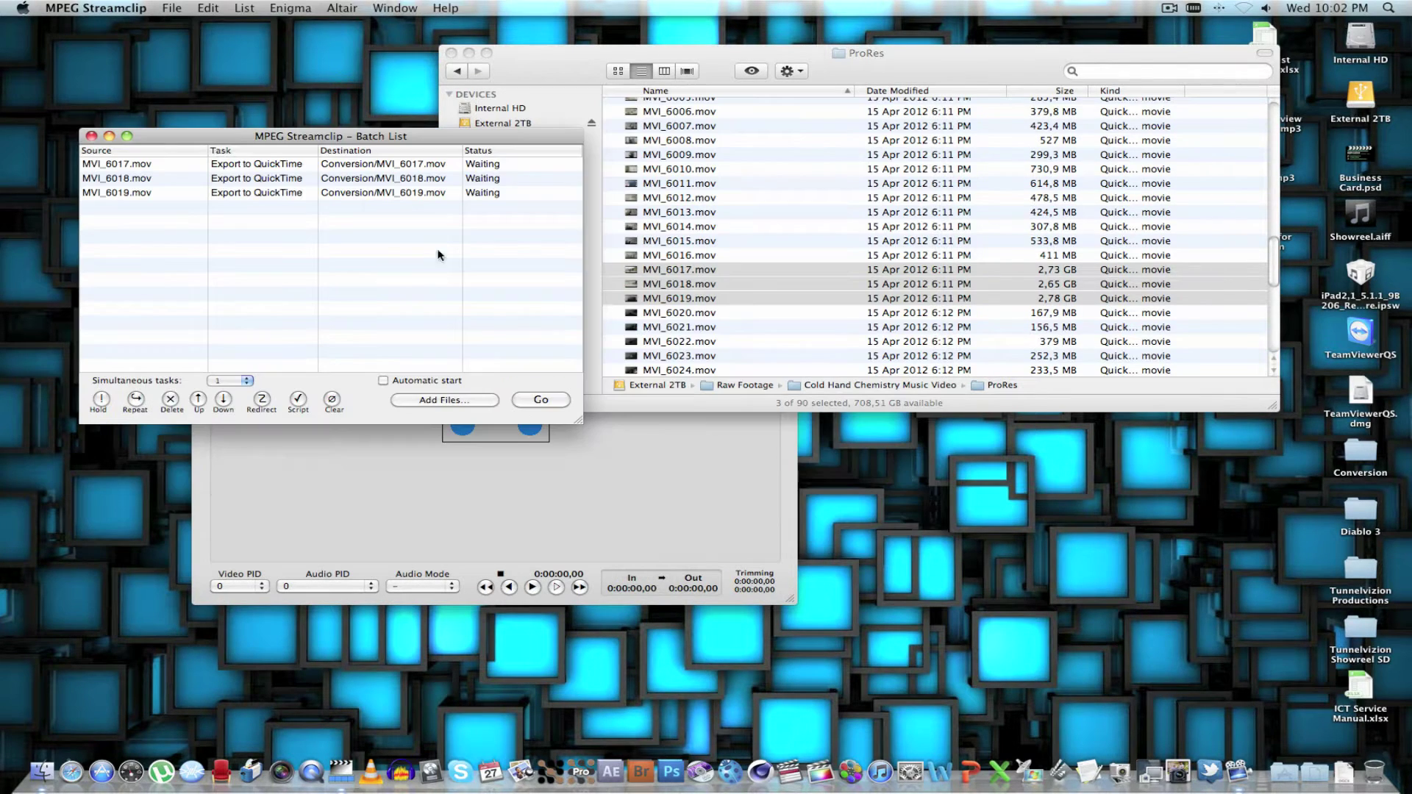
pyautogui.click(547, 401)
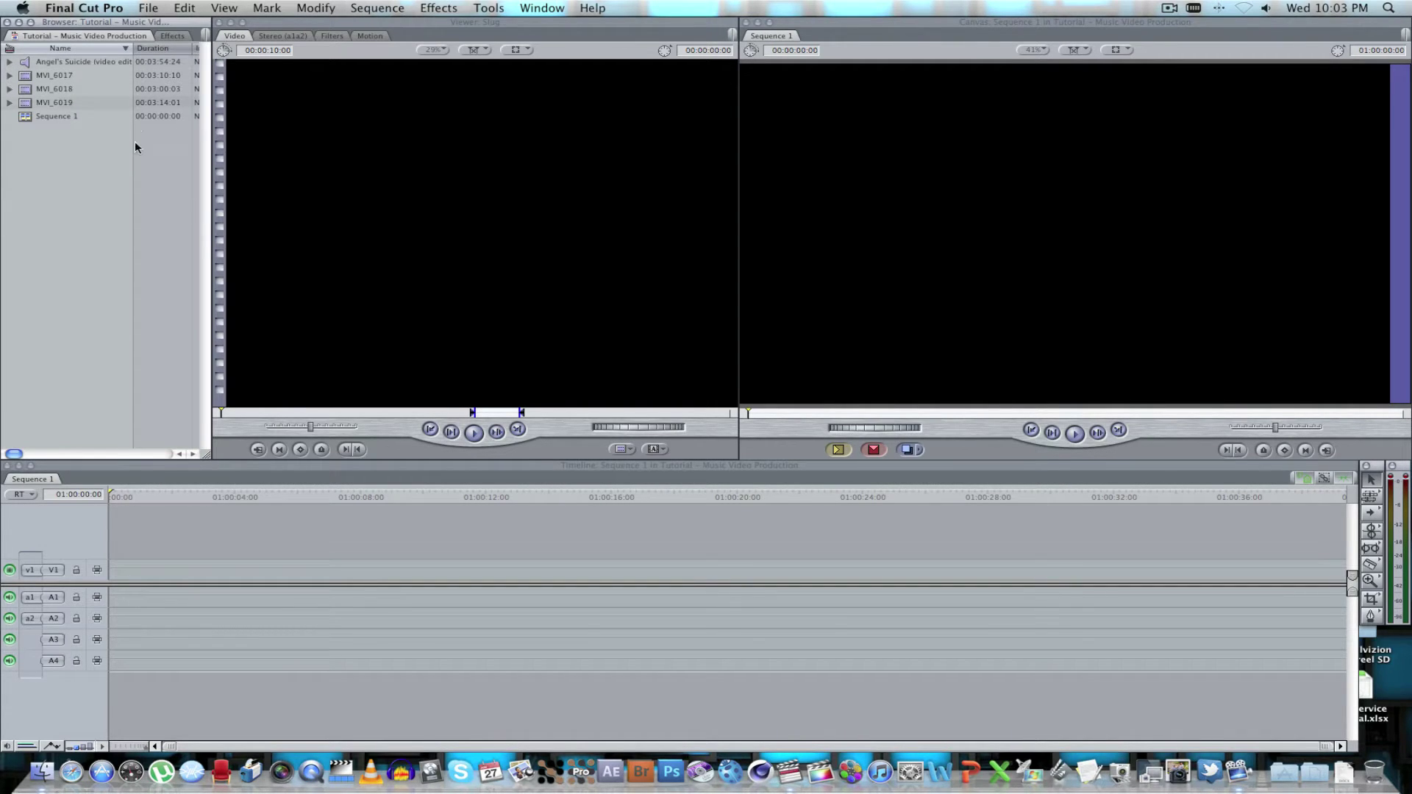
# Step: Widen the Browser's Name column so the full clip titles are readable
pyautogui.moveTo(133, 48); pyautogui.dragTo(159, 50)
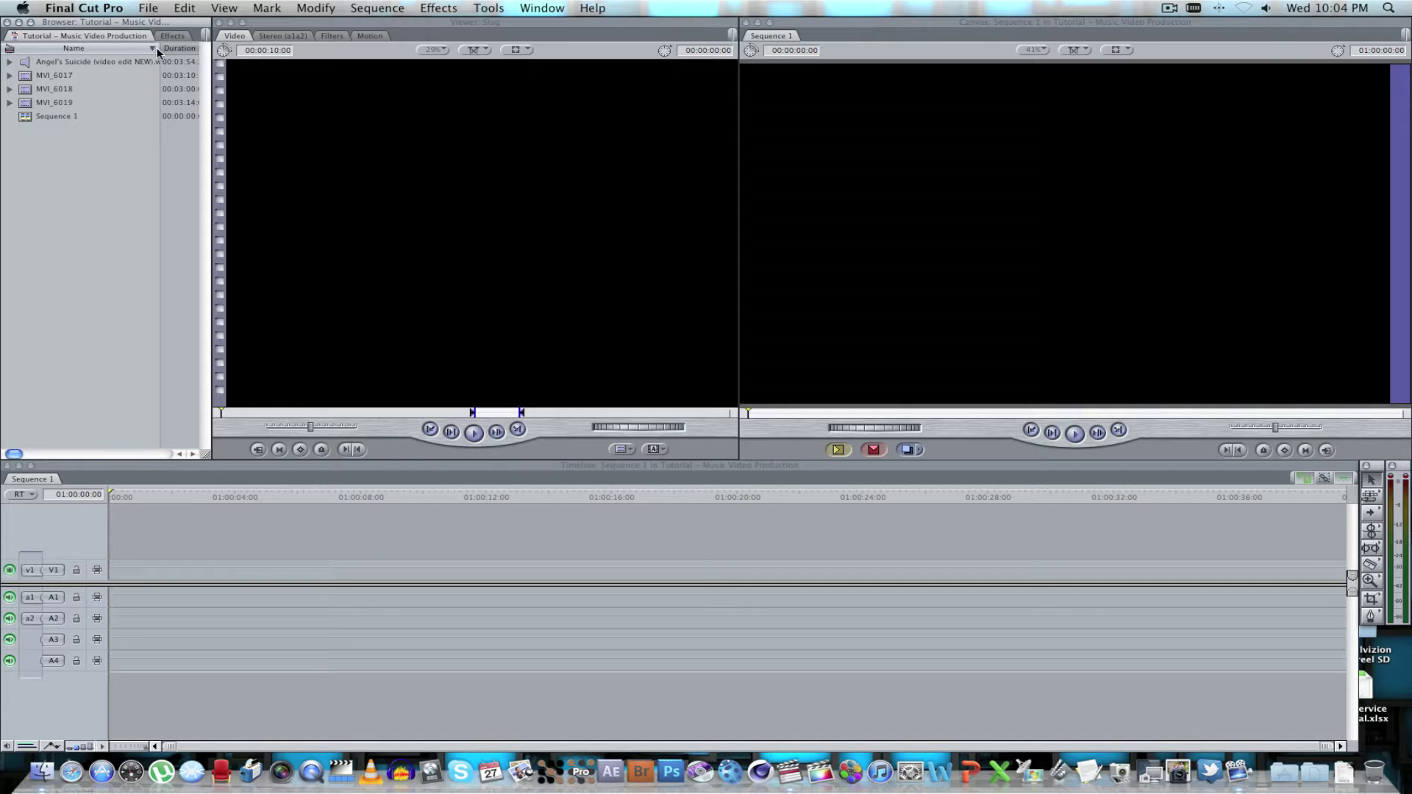
# Step: Load the Angel's Suicide song into the Viewer, zoom out its waveform, and play from an earlier point
pyautogui.moveTo(63, 66); pyautogui.dragTo(352, 225)
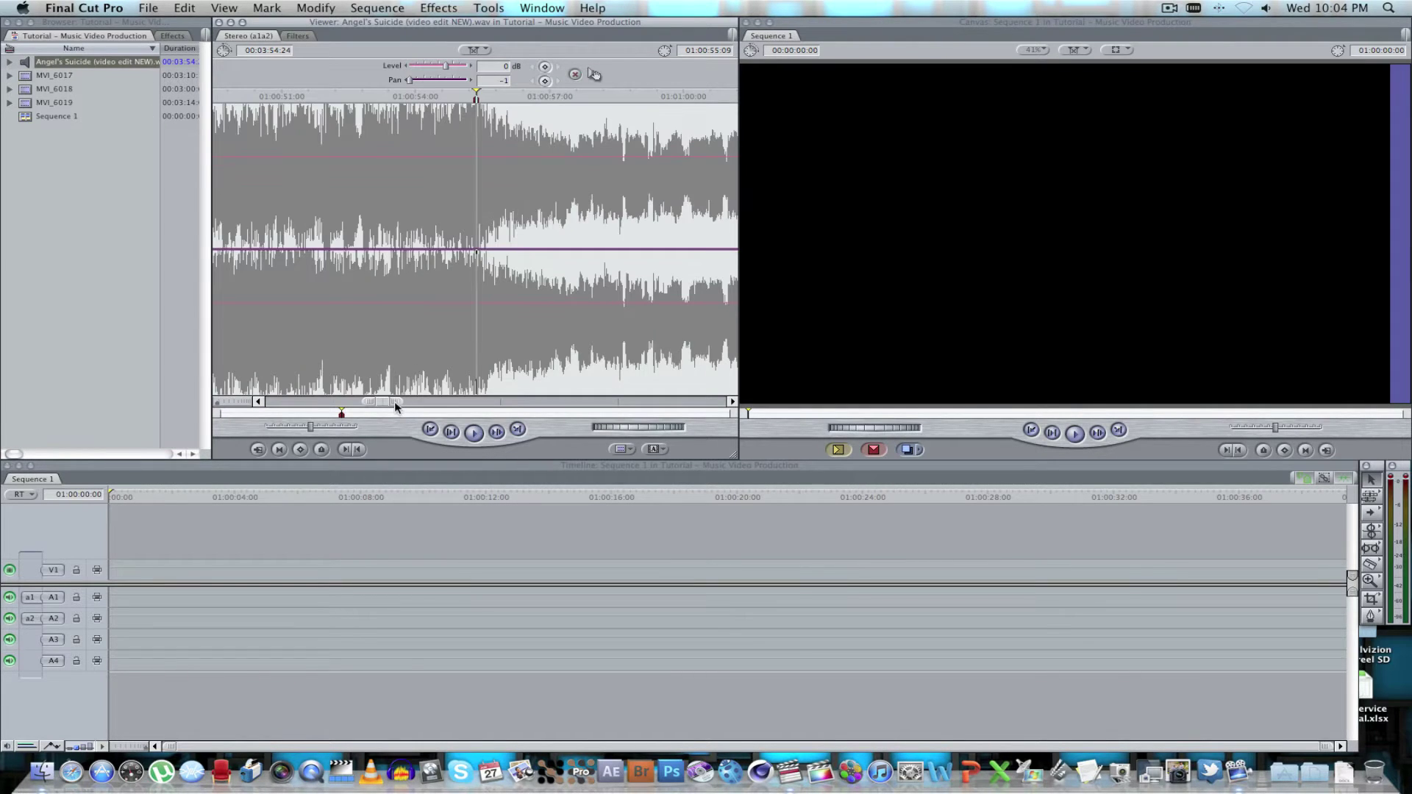
pyautogui.moveTo(397, 401); pyautogui.dragTo(488, 400)
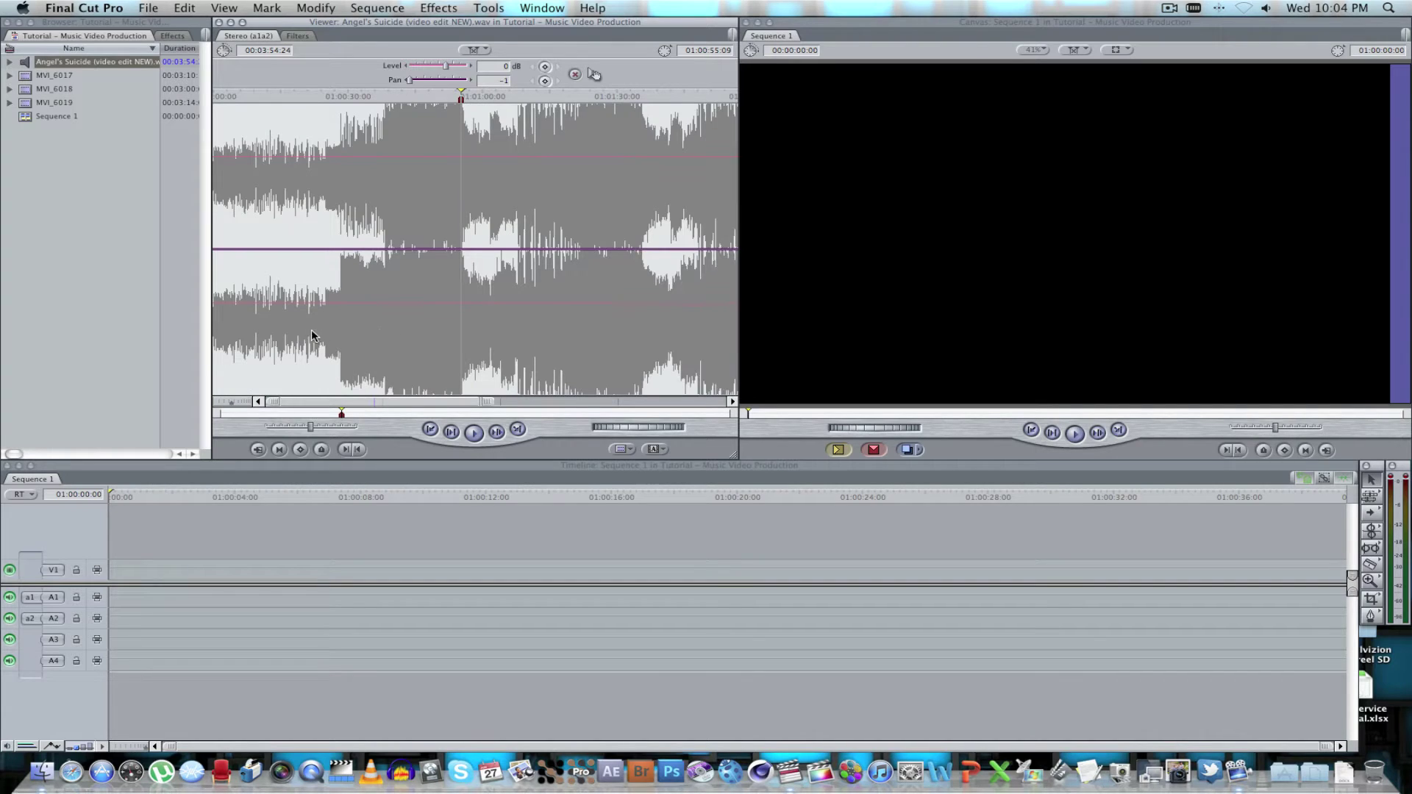
pyautogui.click(424, 328)
pyautogui.press('space')
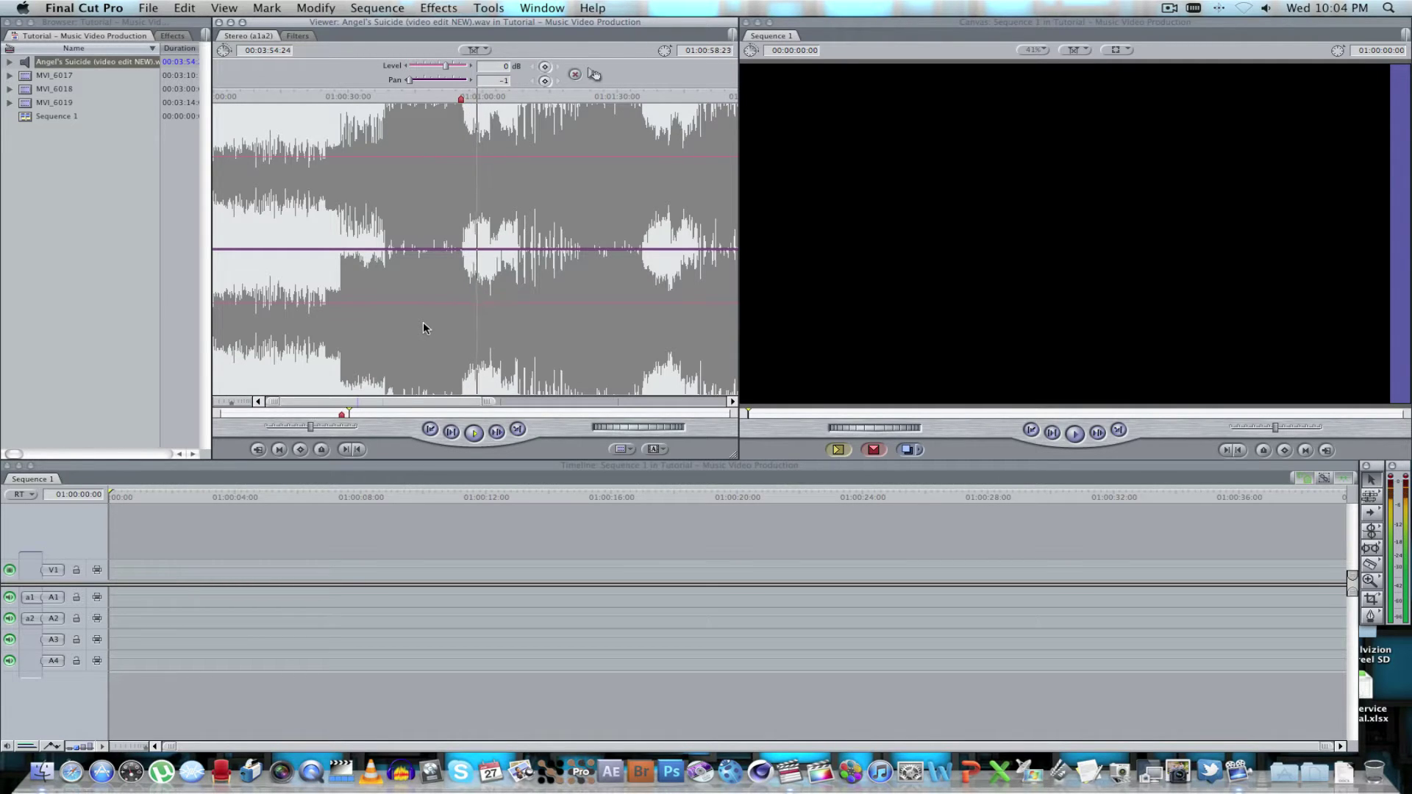
# Step: Zoom into the waveform and park the playhead just after the marker near 01:00:55
pyautogui.moveTo(489, 401); pyautogui.dragTo(394, 403)
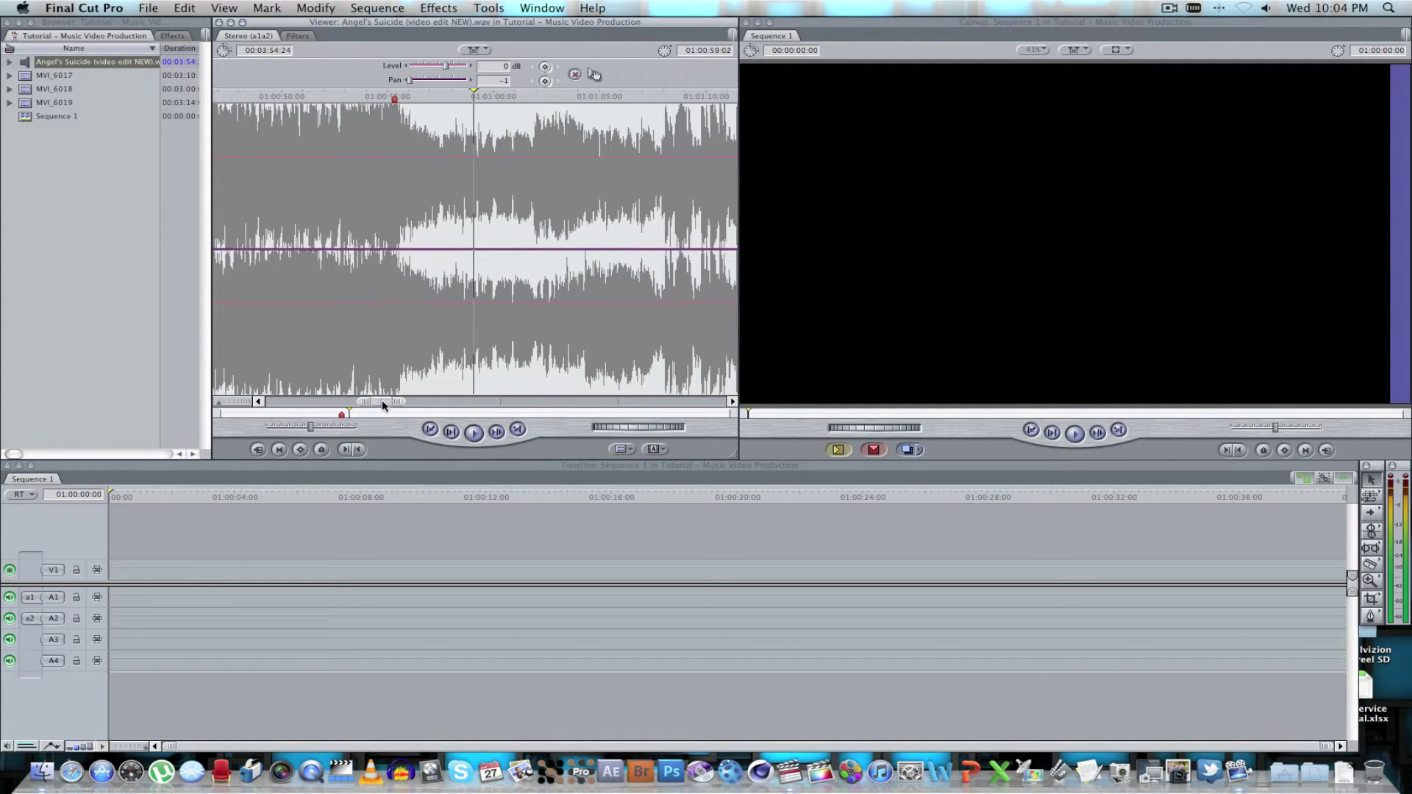
pyautogui.moveTo(386, 406); pyautogui.dragTo(378, 405)
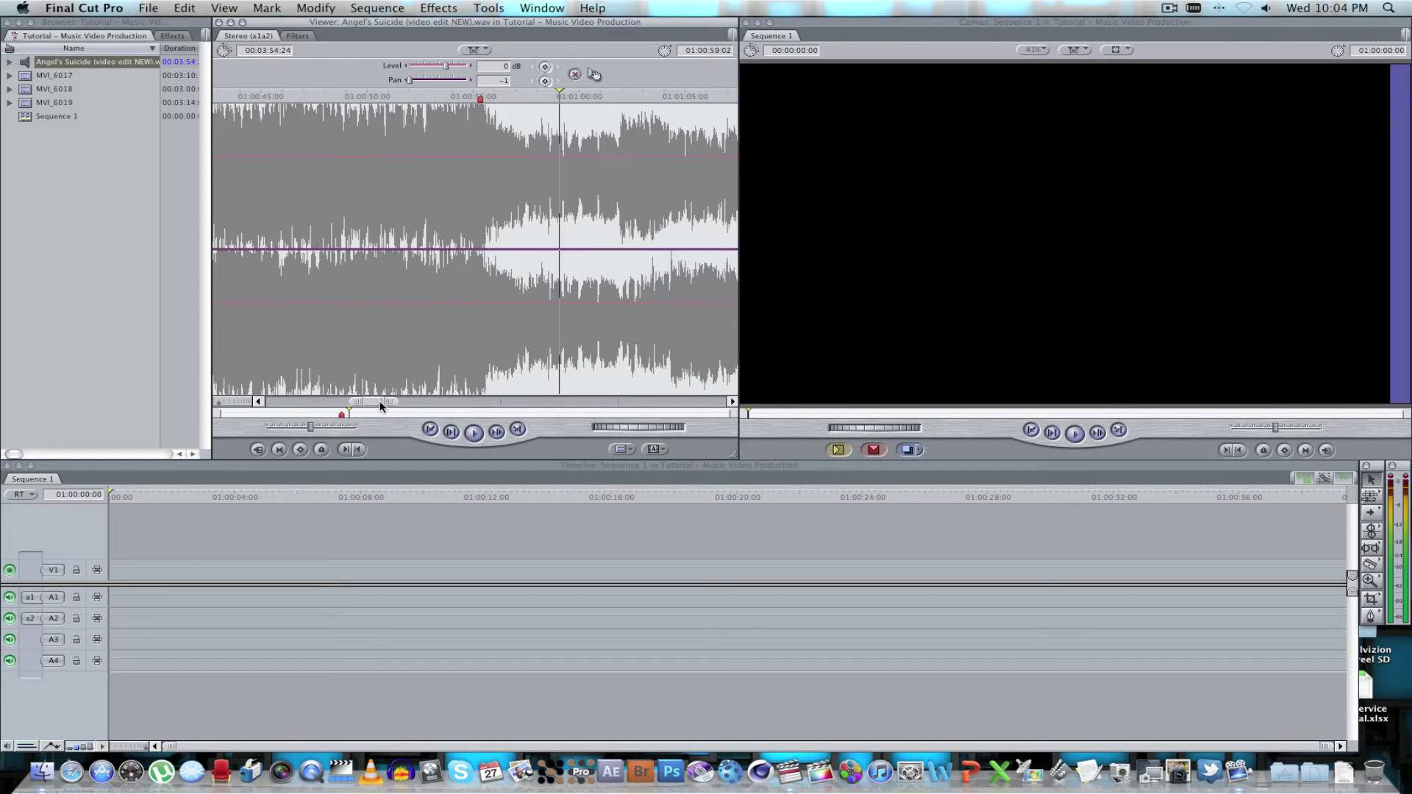
pyautogui.click(475, 281)
pyautogui.press('space')
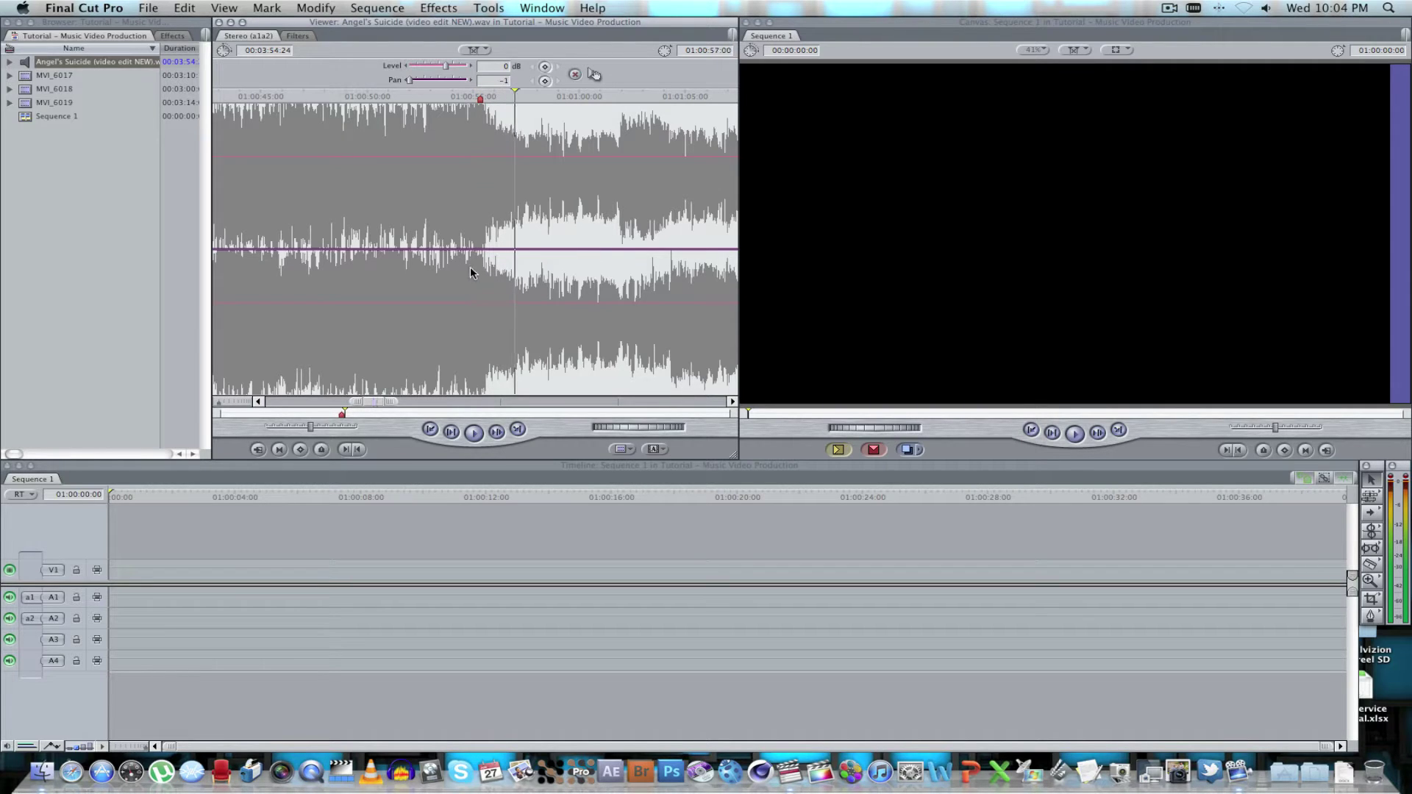
pyautogui.click(475, 273)
pyautogui.click(478, 275)
pyautogui.press('Right')
pyautogui.press('Right')
pyautogui.press('Right')
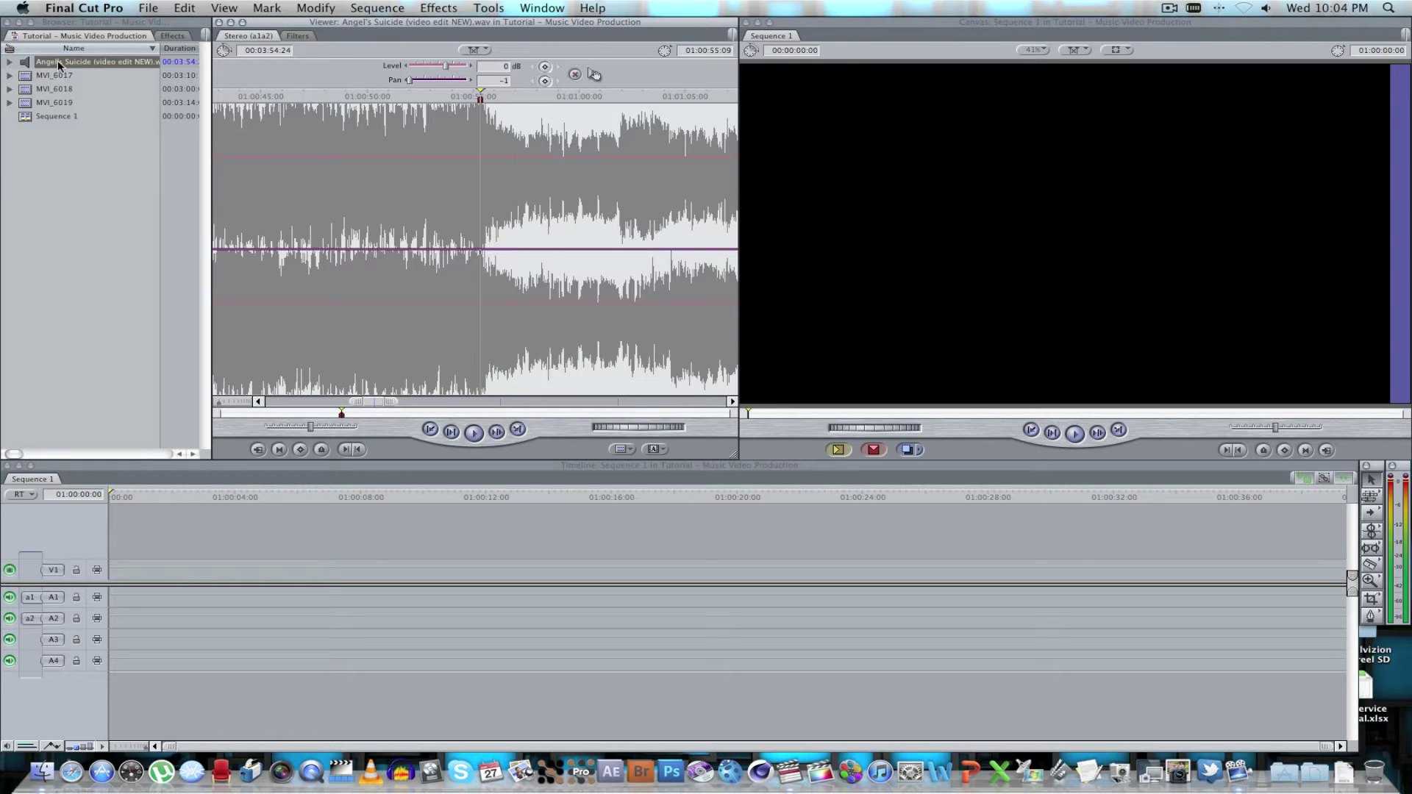
# Step: Place the Angel's Suicide song at the start of Sequence 1, then load and play MVI_6017 in the Viewer
pyautogui.moveTo(59, 65); pyautogui.dragTo(123, 641)
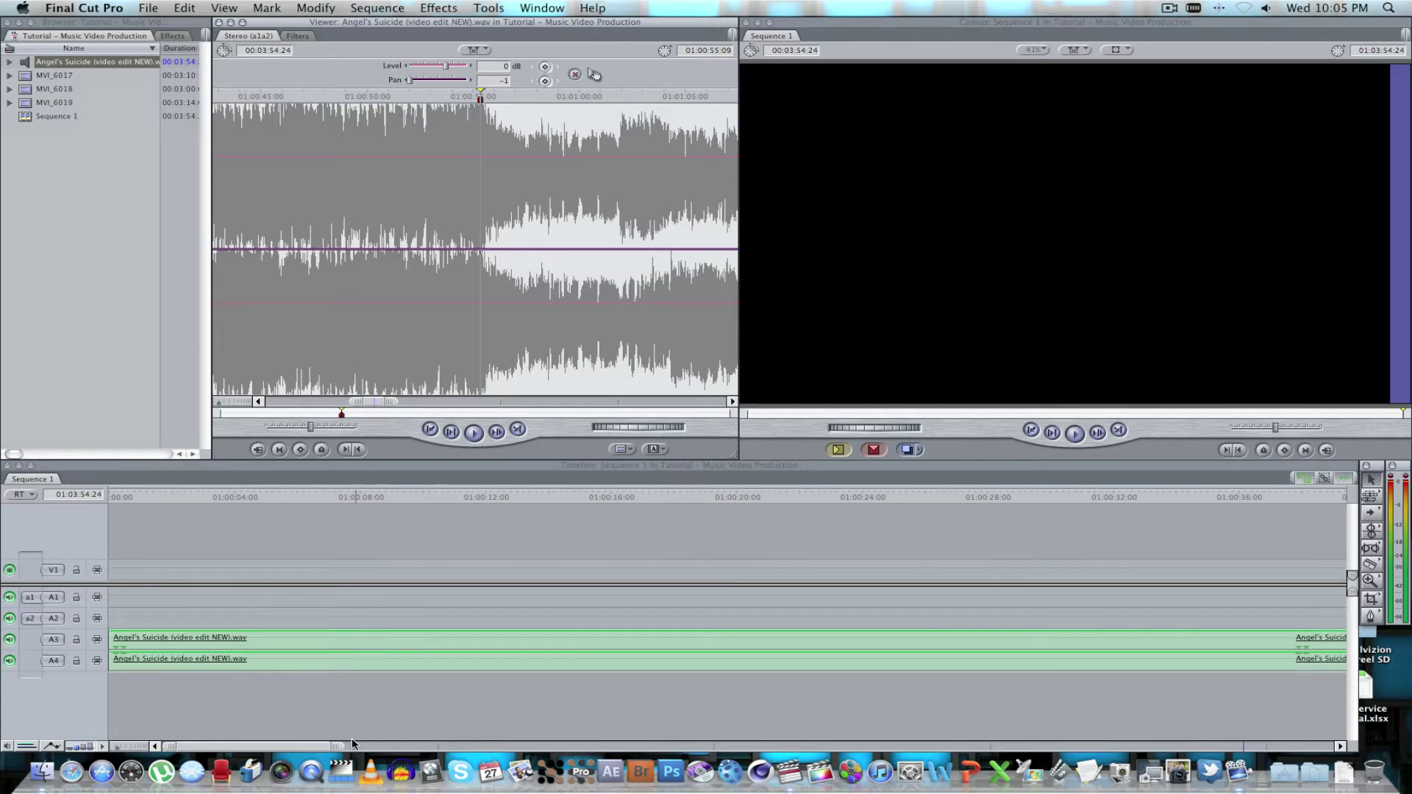
pyautogui.moveTo(337, 747); pyautogui.dragTo(893, 747)
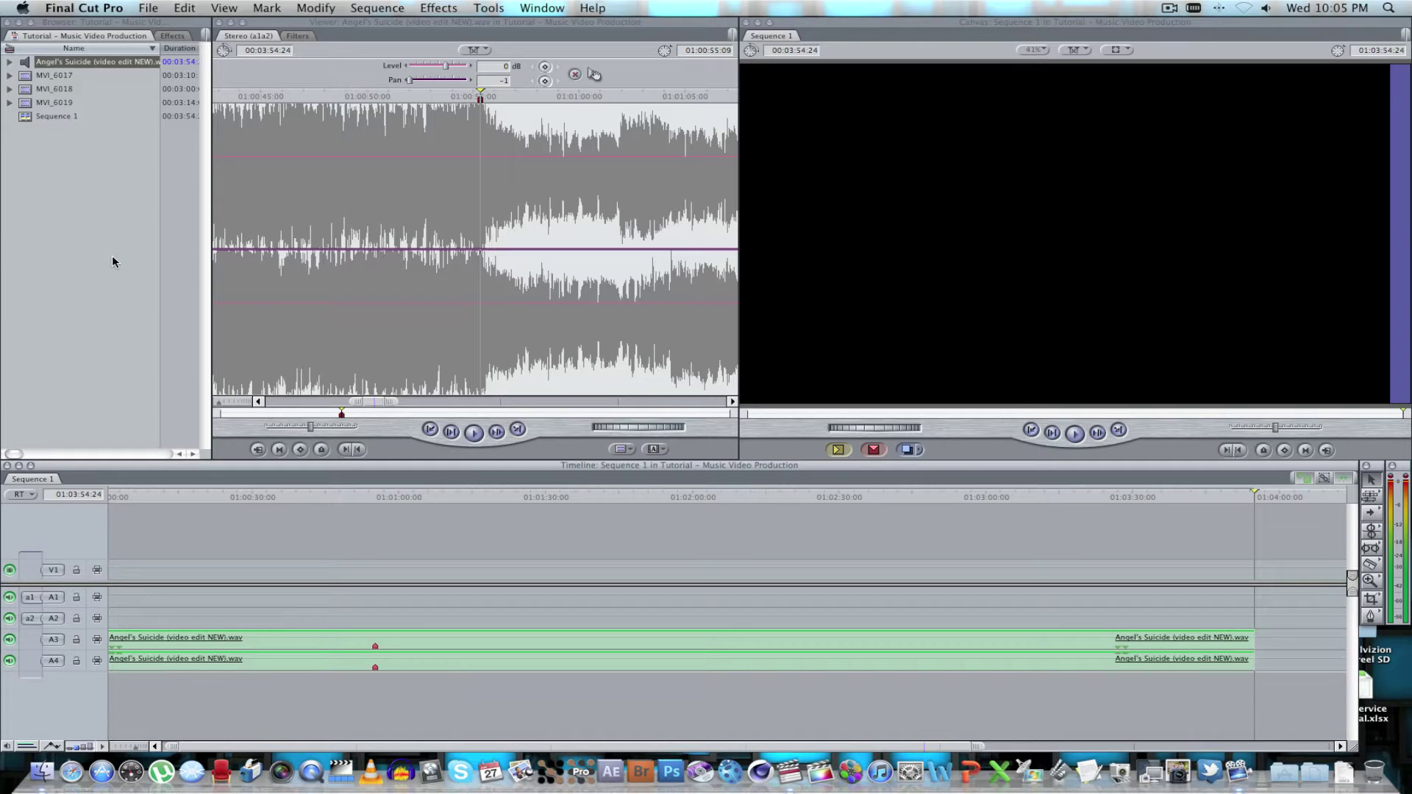
pyautogui.moveTo(55, 76); pyautogui.dragTo(452, 218)
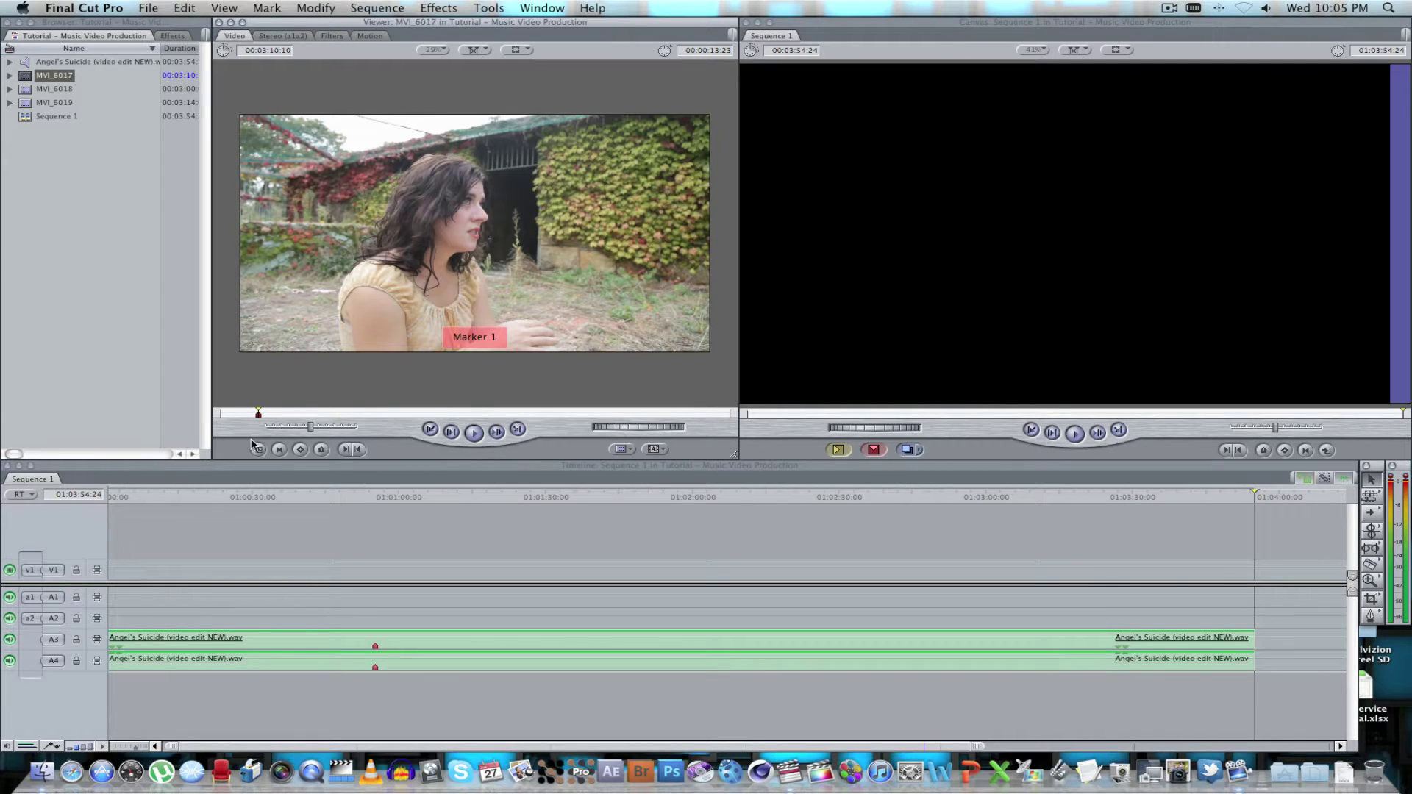
pyautogui.click(251, 414)
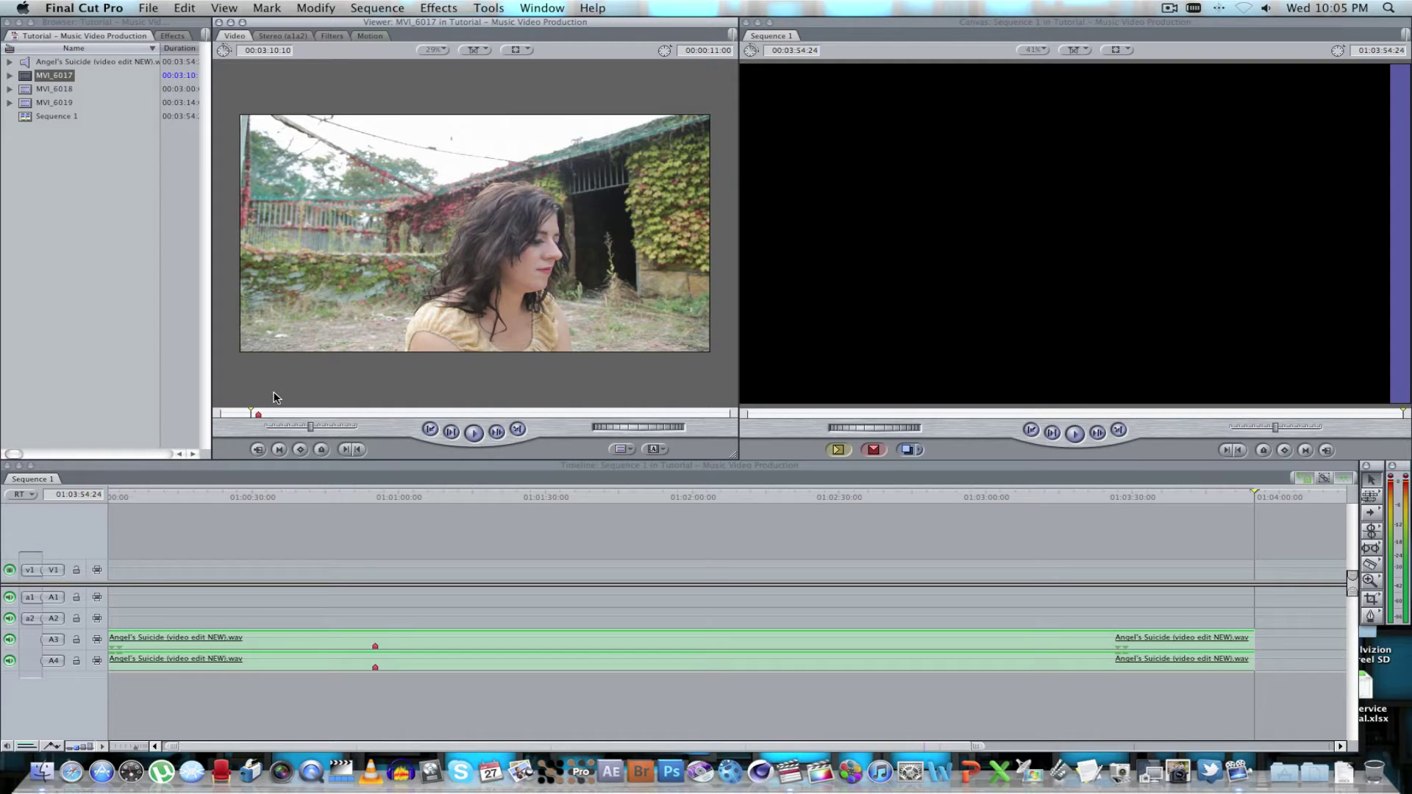
pyautogui.press('space')
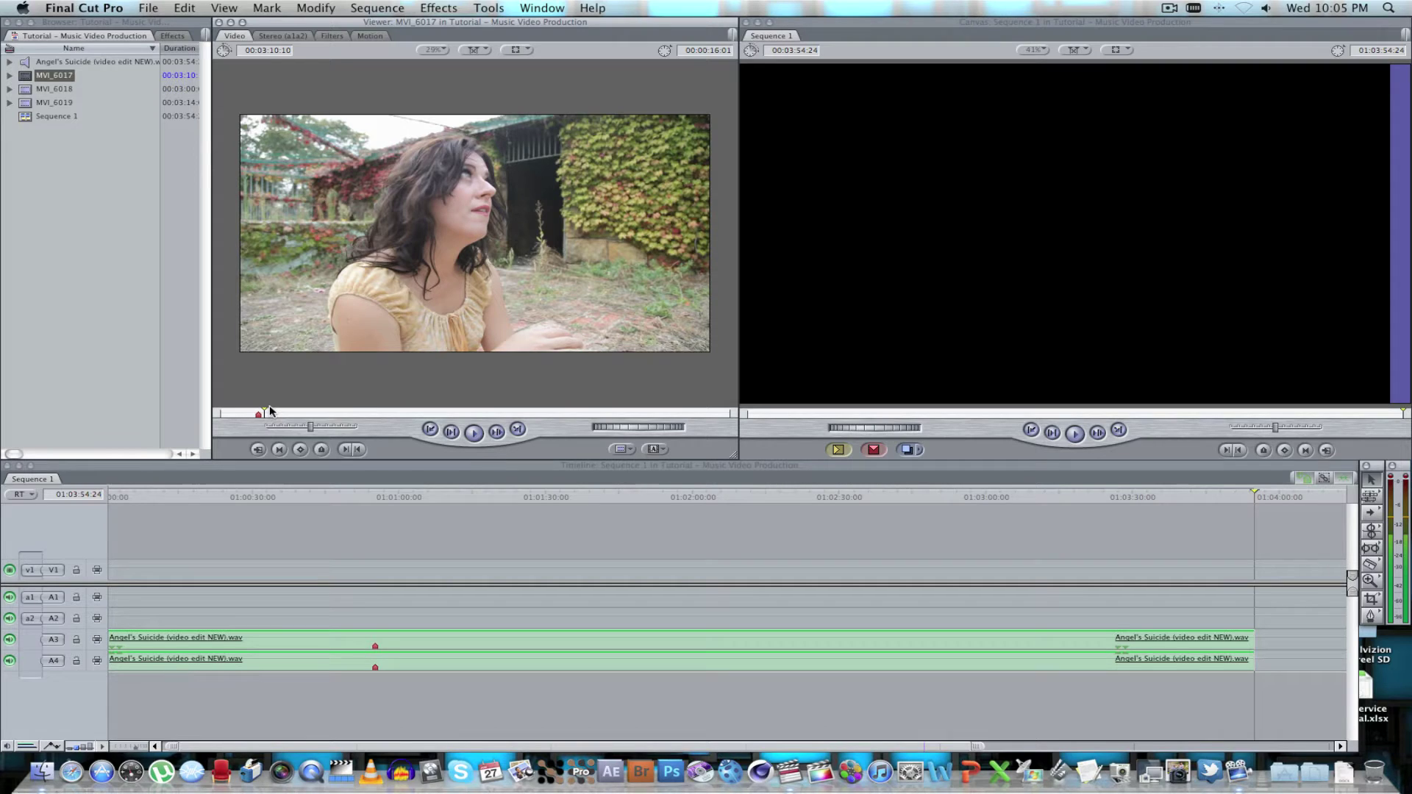
# Step: Preview MVI_6018, then load MVI_6019 and cue it just before its Marker 1
pyautogui.doubleClick(55, 88)
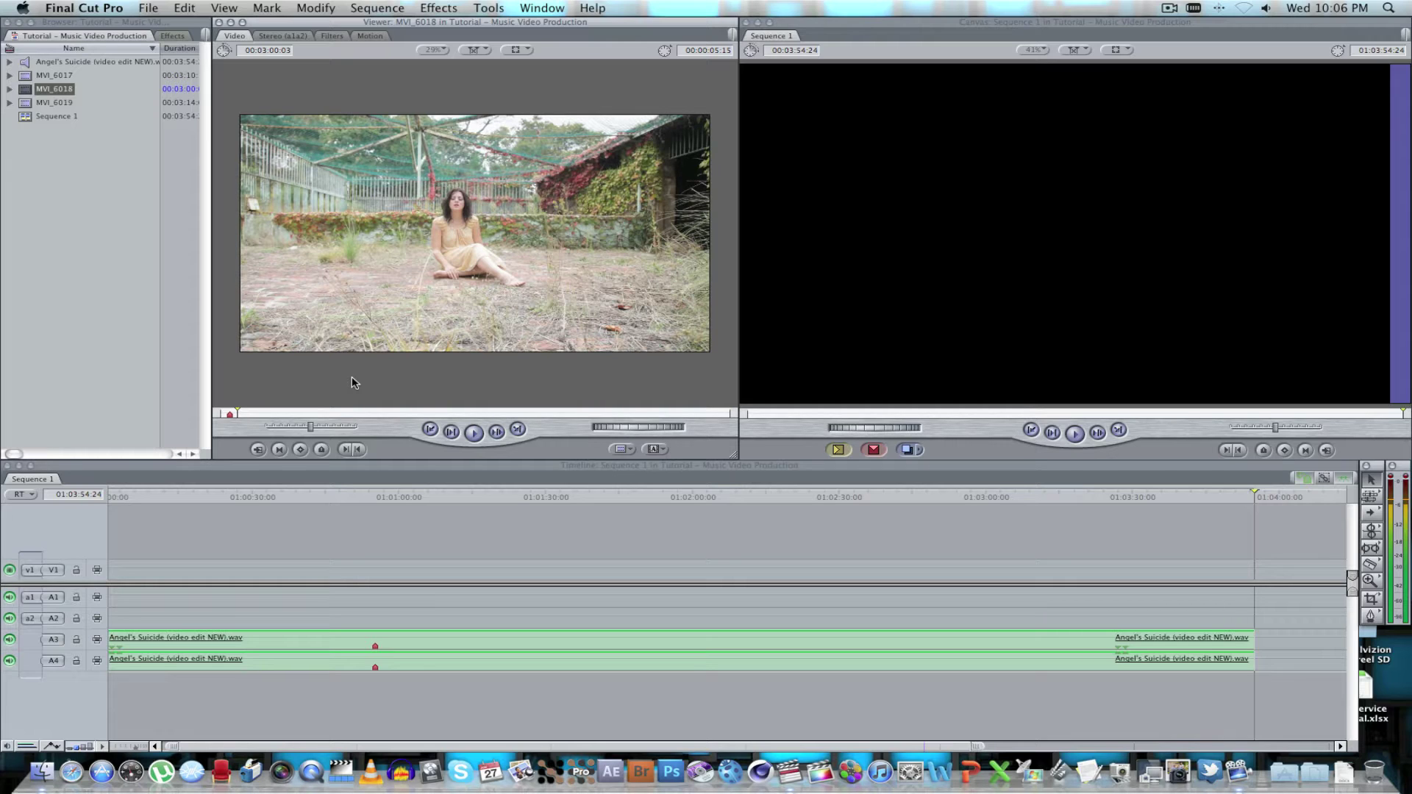
pyautogui.moveTo(42, 101); pyautogui.dragTo(370, 201)
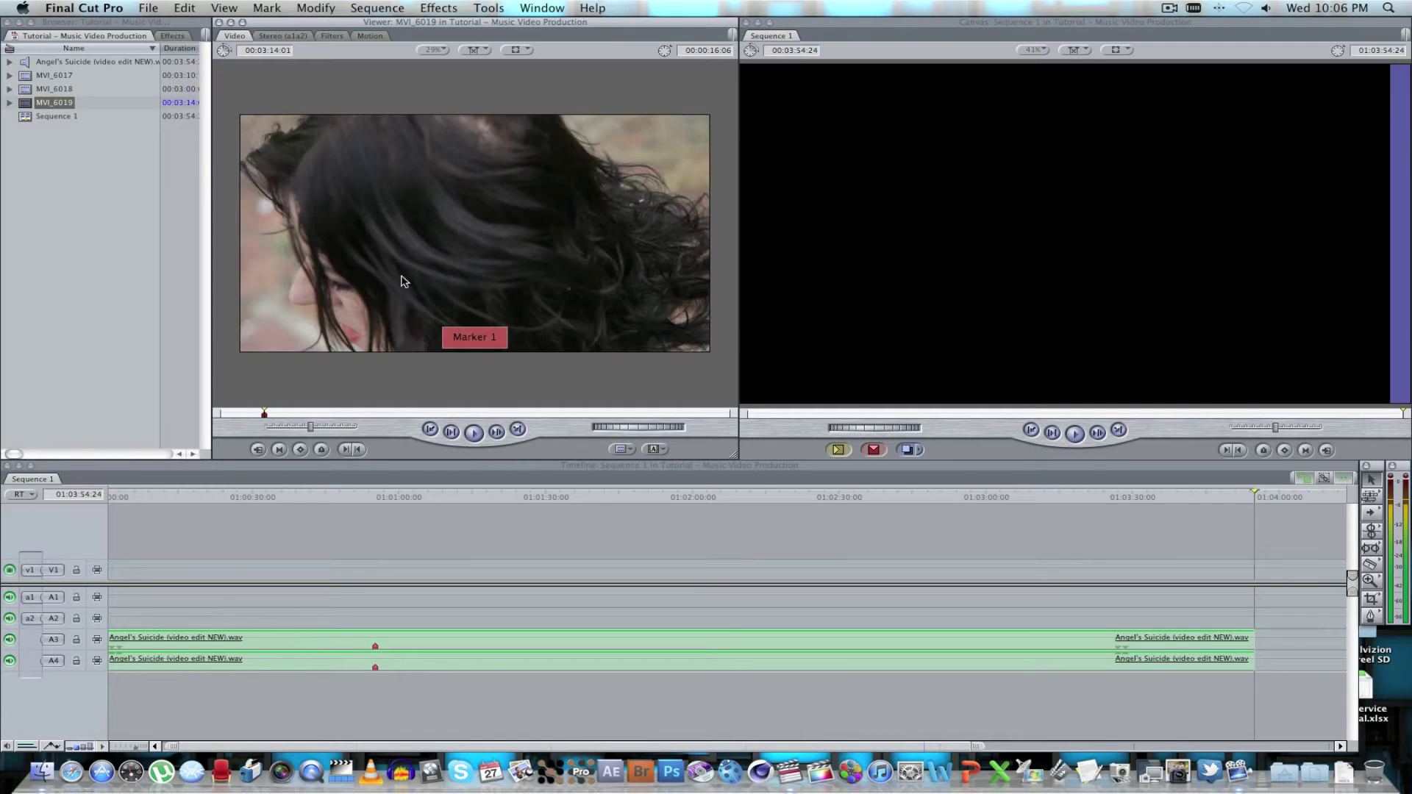
pyautogui.click(259, 413)
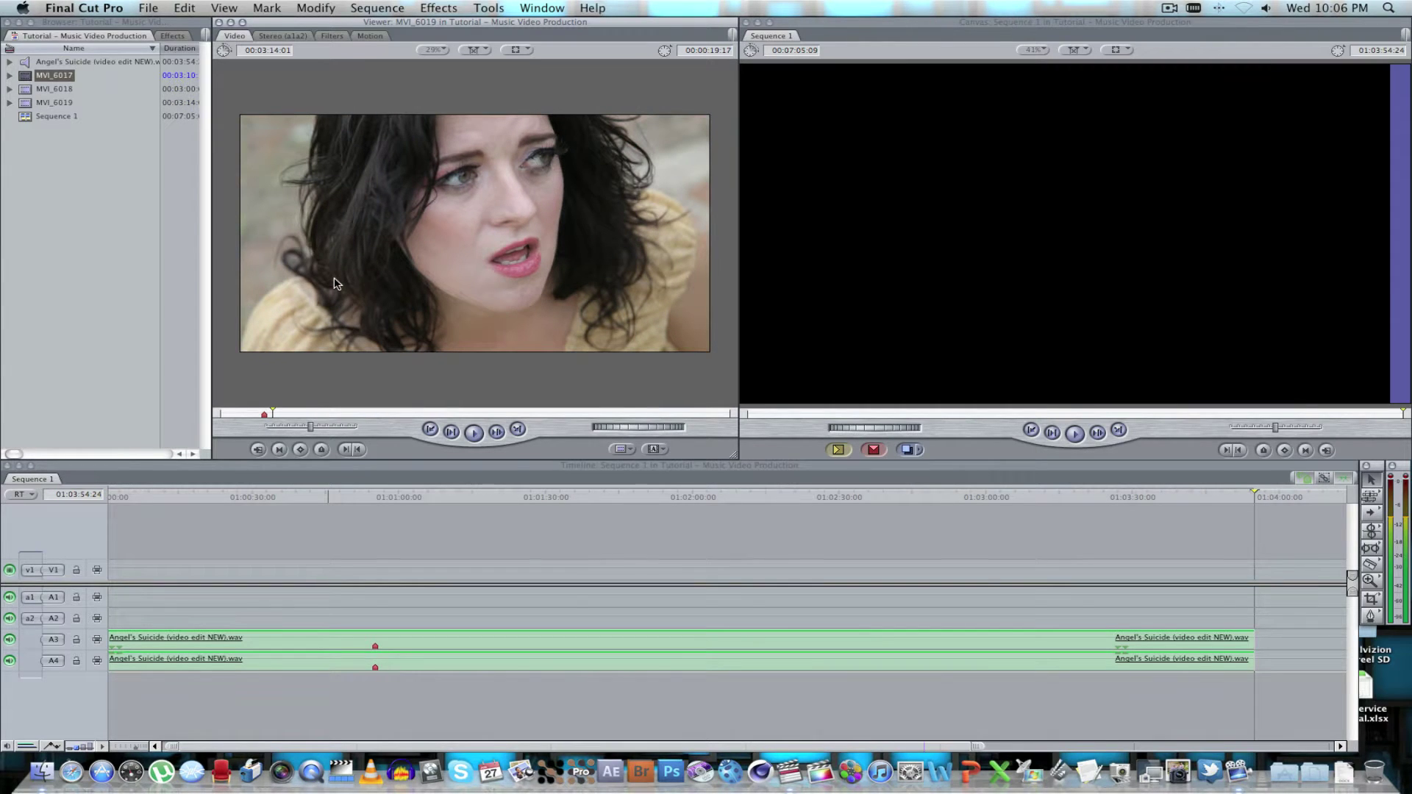
# Step: Edit MVI_6019 into the sequence and delete its camera audio
pyautogui.moveTo(334, 283); pyautogui.dragTo(299, 574)
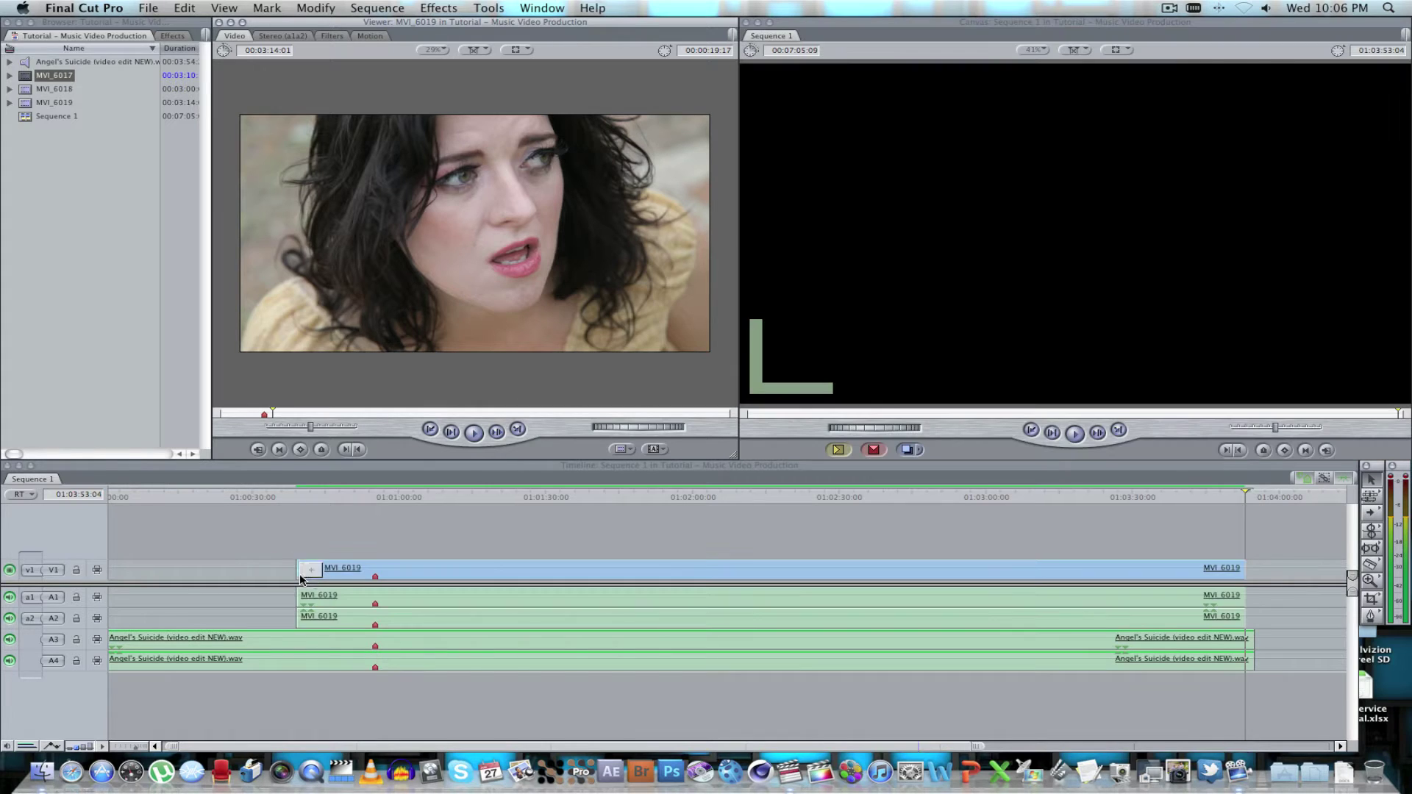
pyautogui.click(419, 602)
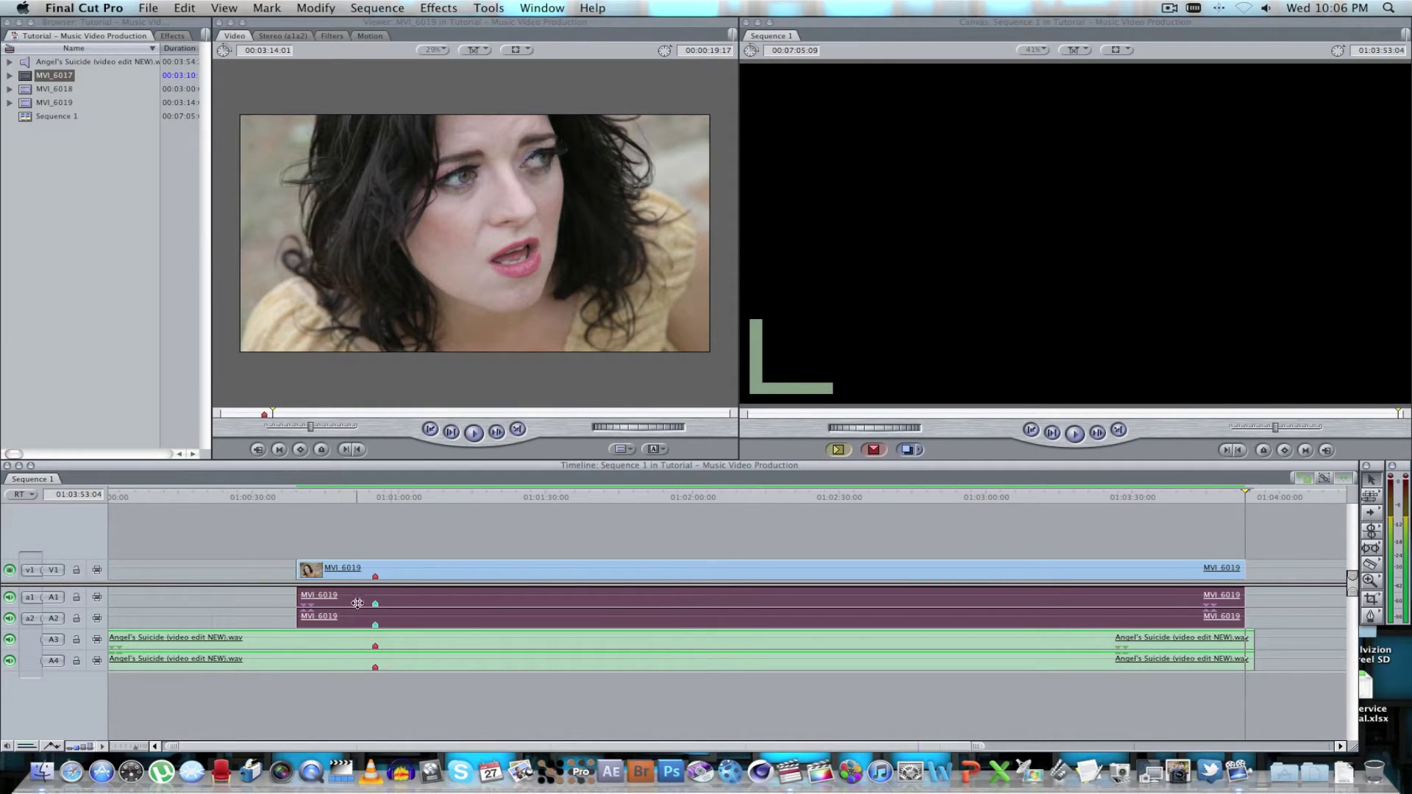
pyautogui.press('Delete')
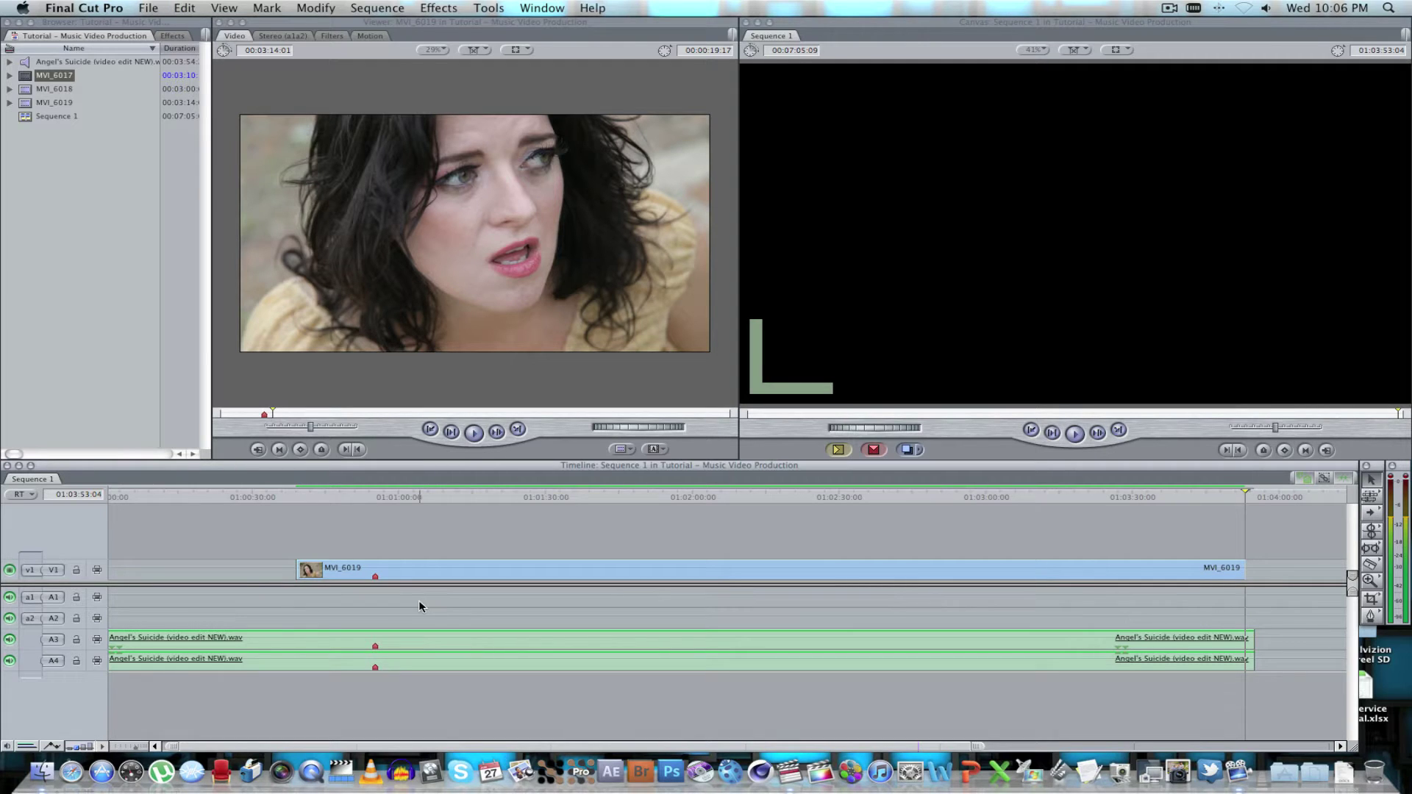
# Step: Play back from the song's sync marker at 01:00:55:09 to check the MVI_6019 sync
pyautogui.click(386, 497)
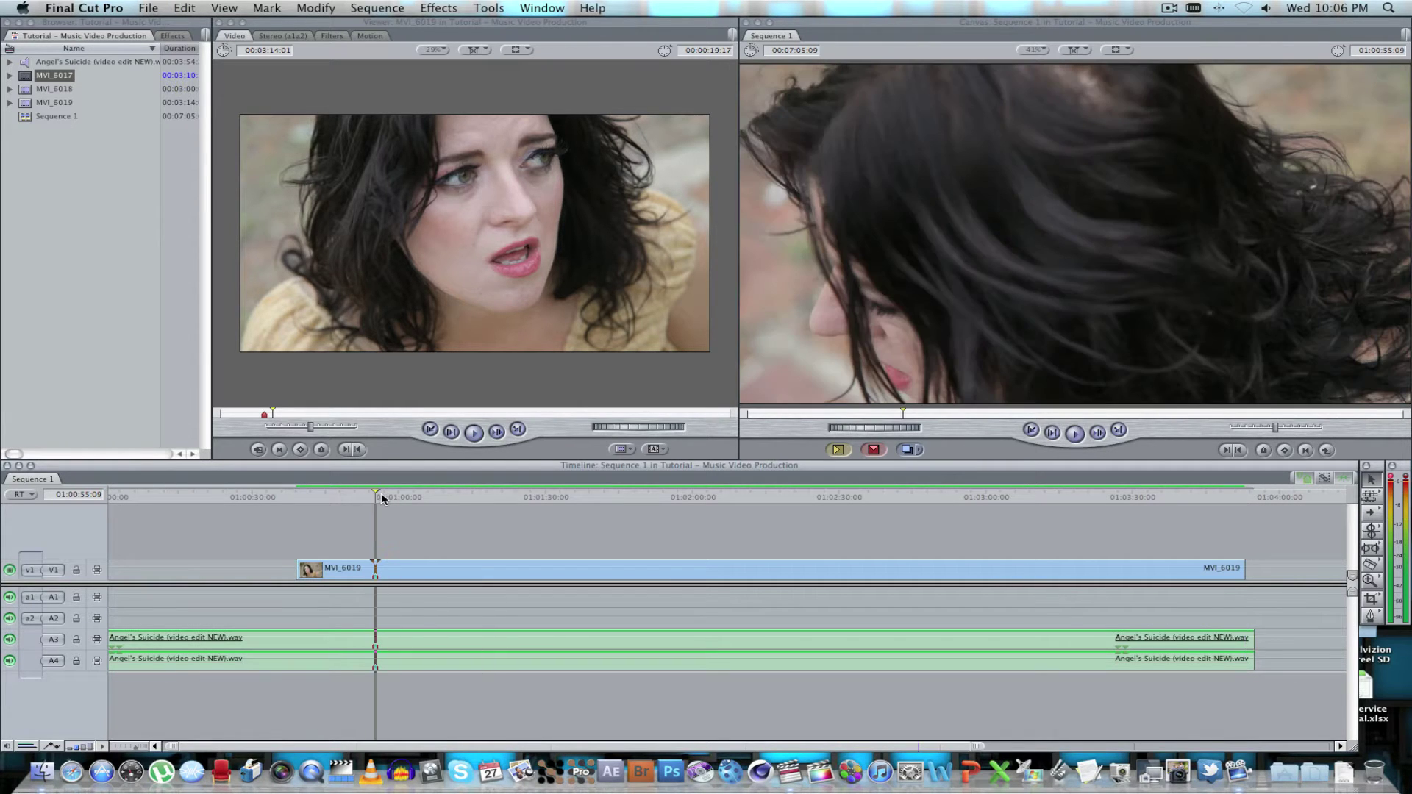
pyautogui.press('space')
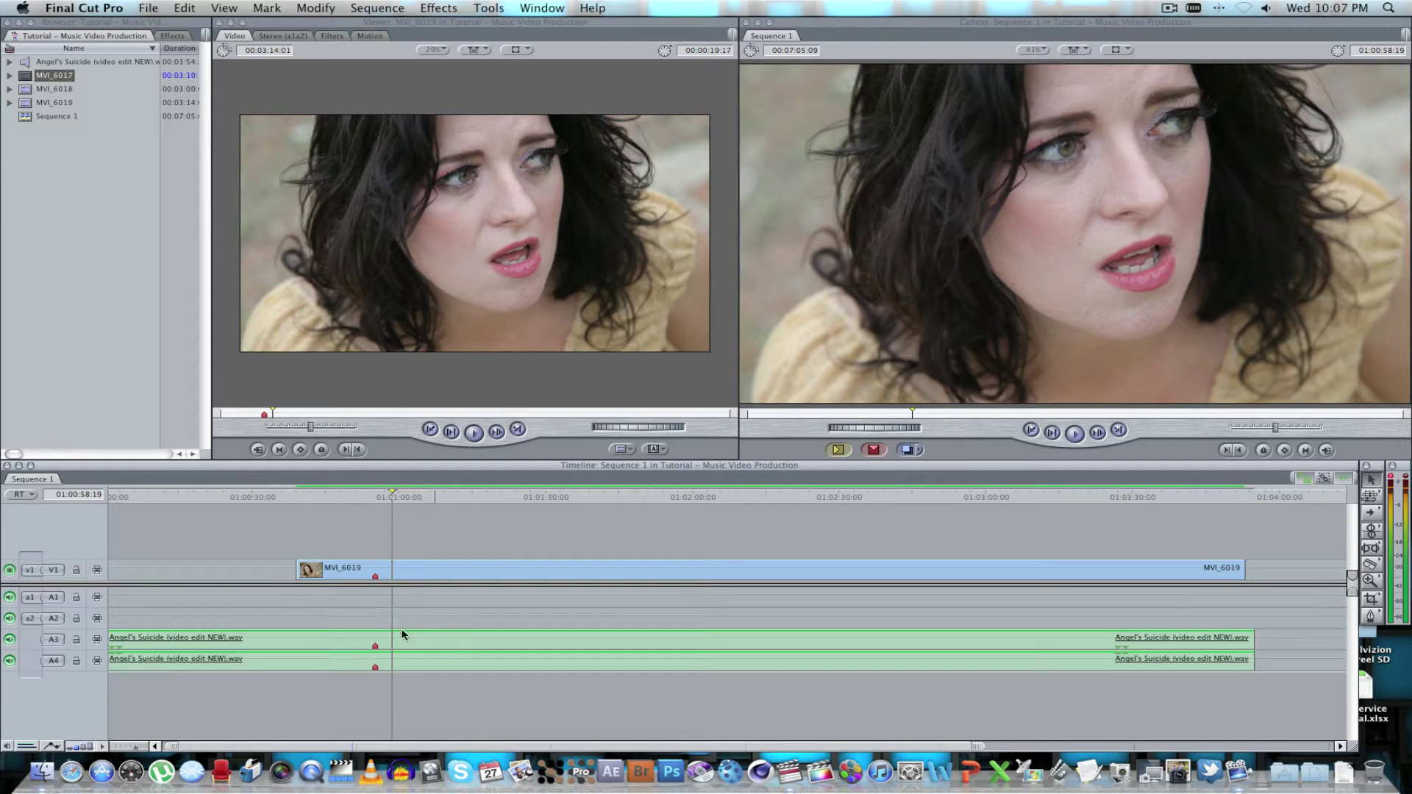
pyautogui.click(385, 498)
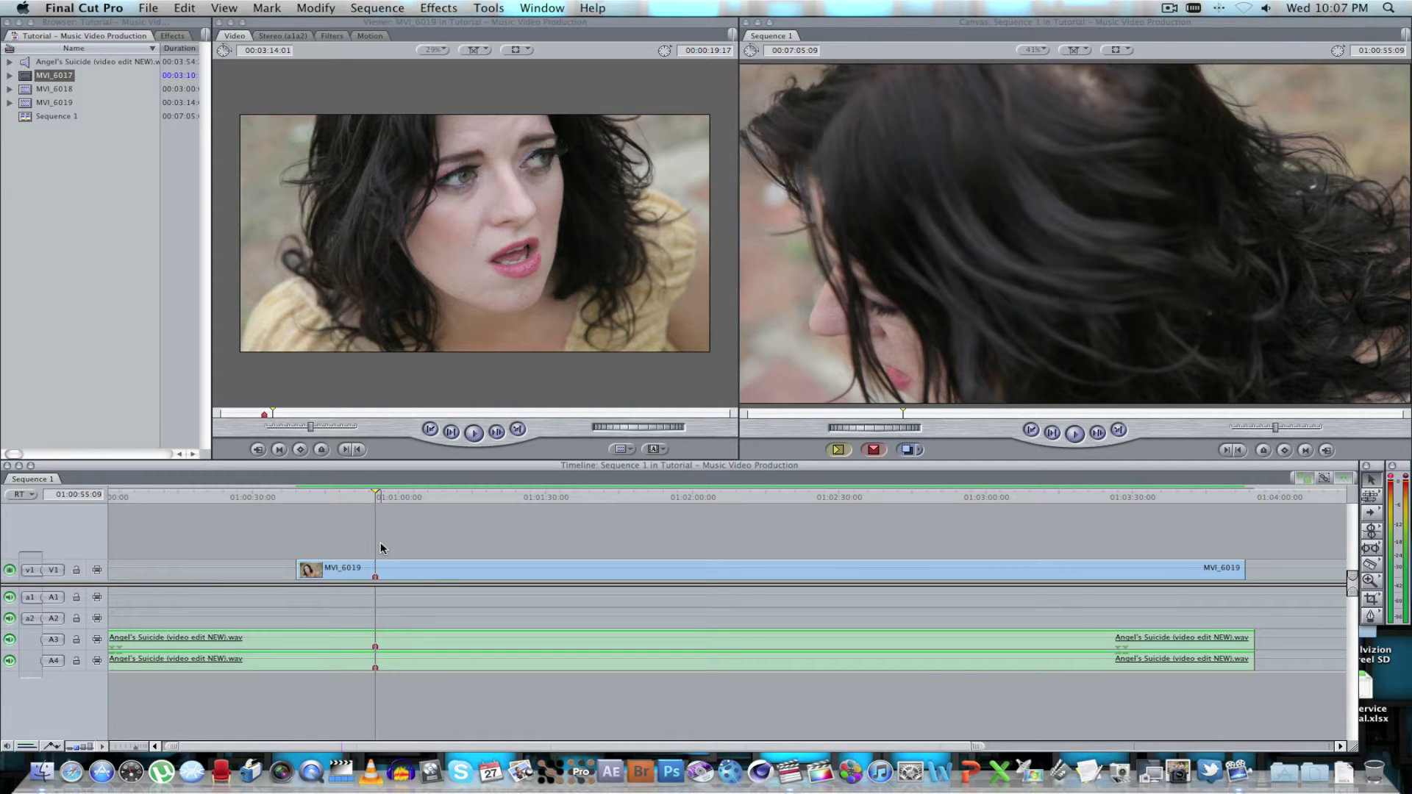
pyautogui.doubleClick(70, 91)
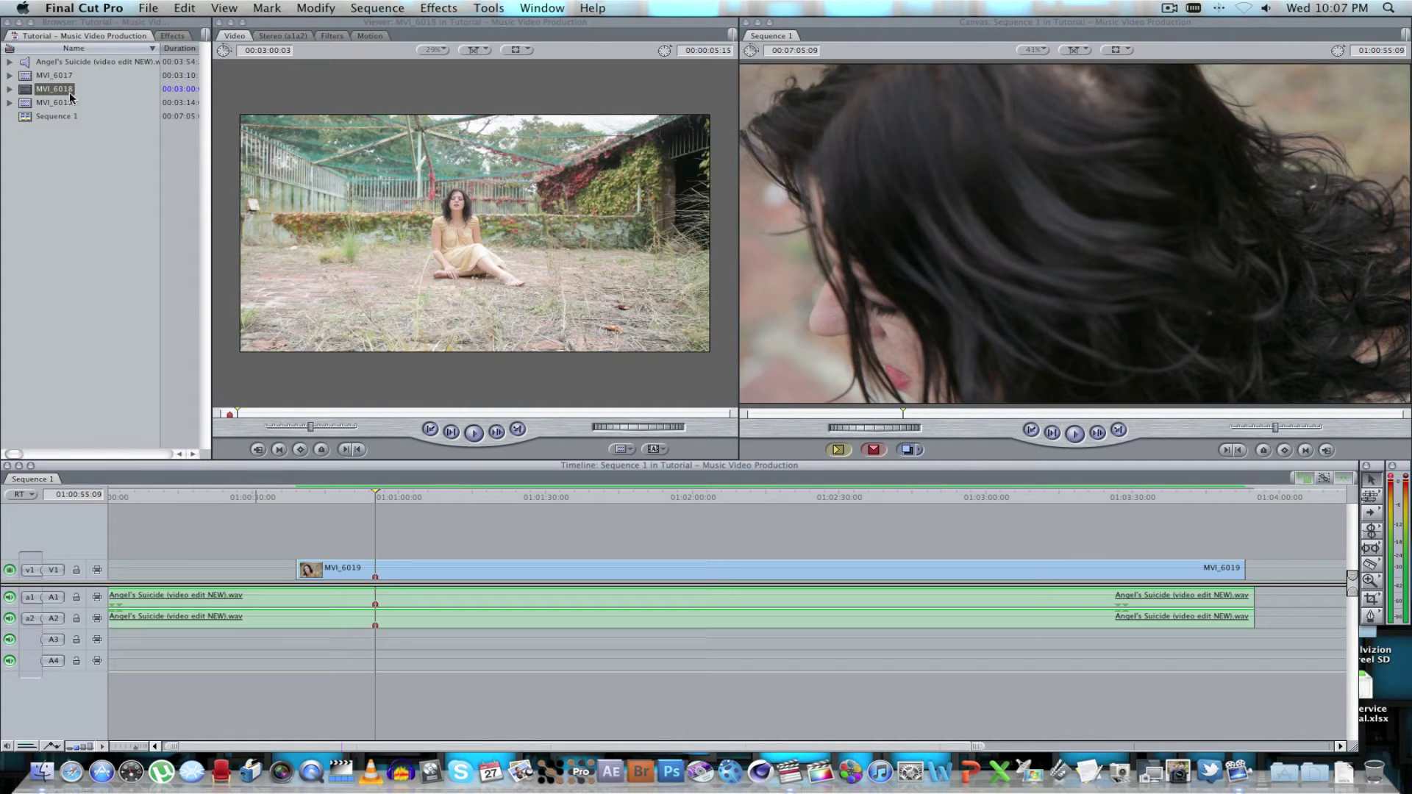
# Step: Stack MVI_6018 on V2 above MVI_6019, delete its camera audio, and play back to check sync
pyautogui.moveTo(355, 242); pyautogui.dragTo(366, 542)
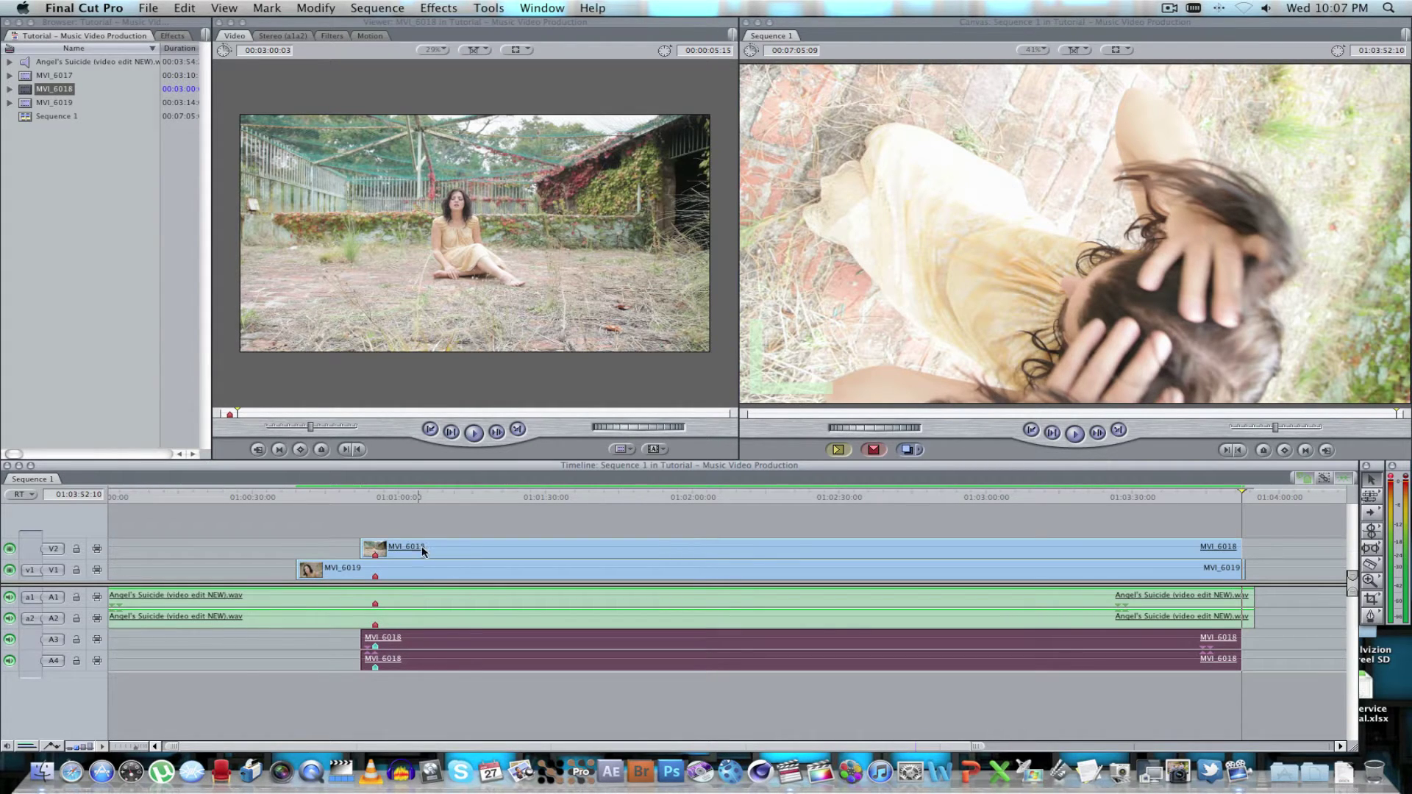
pyautogui.click(434, 646)
pyautogui.press('Delete')
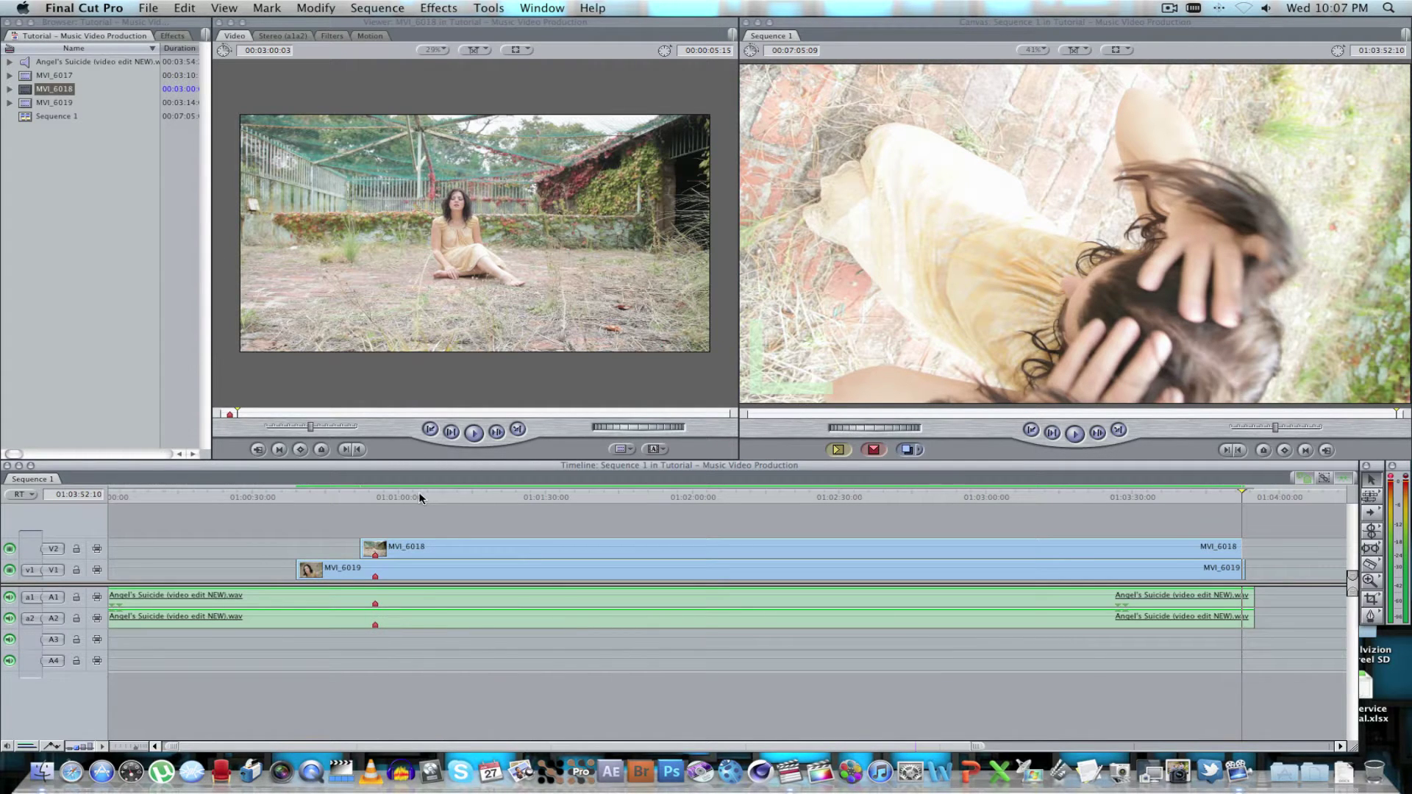
pyautogui.click(419, 498)
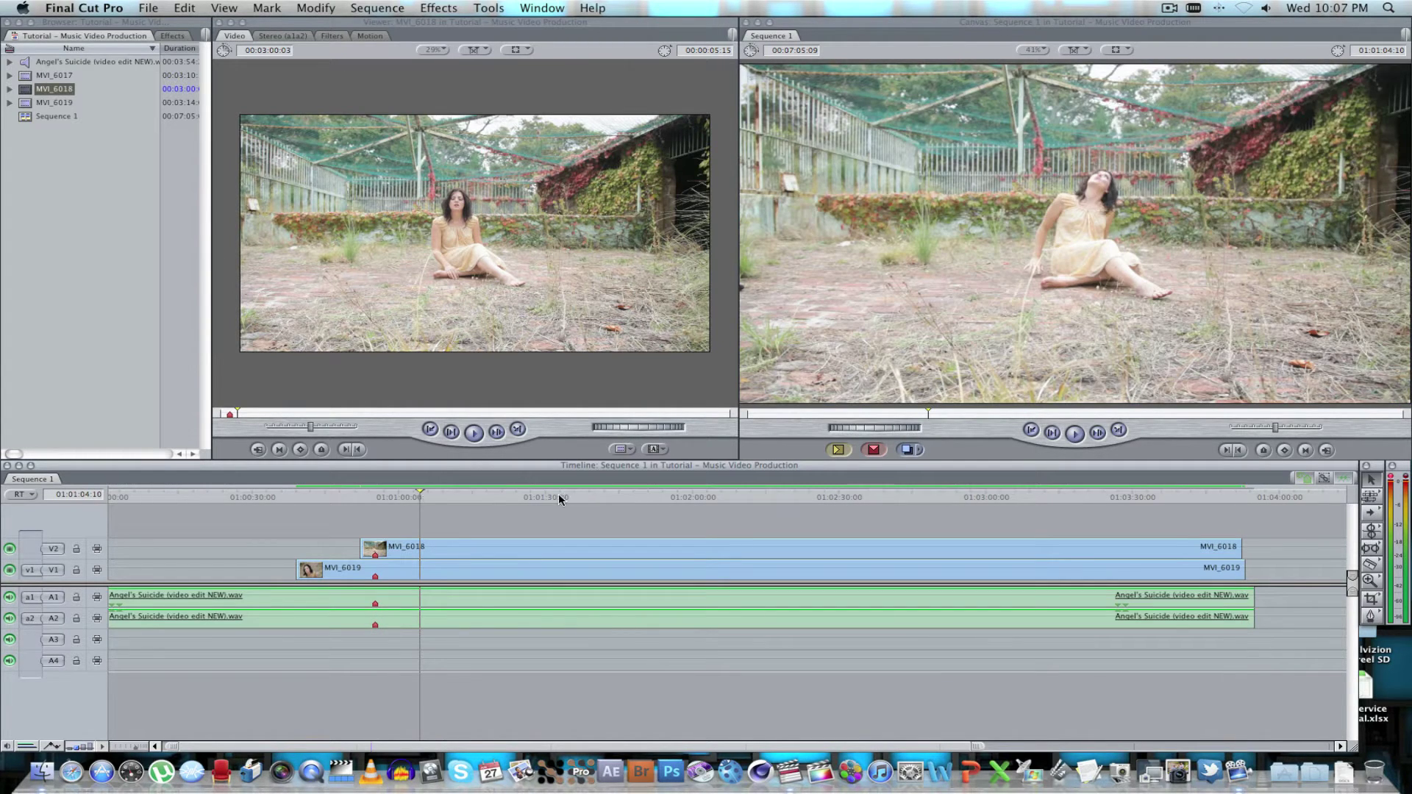
pyautogui.press('space')
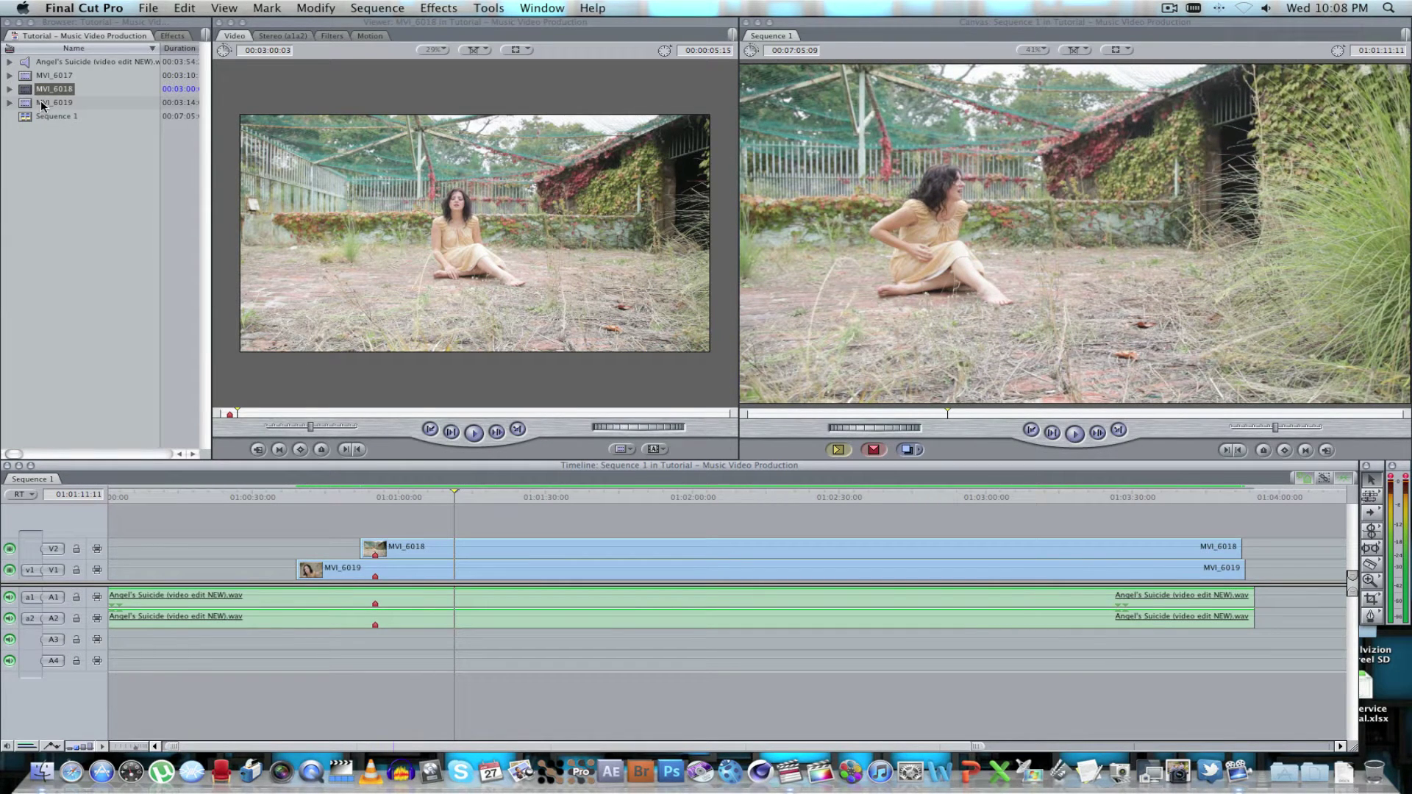
# Step: Drop another copy of MVI_6019 onto track V3 of Sequence 1
pyautogui.moveTo(41, 104); pyautogui.dragTo(404, 524)
pyautogui.moveTo(399, 497); pyautogui.dragTo(376, 492)
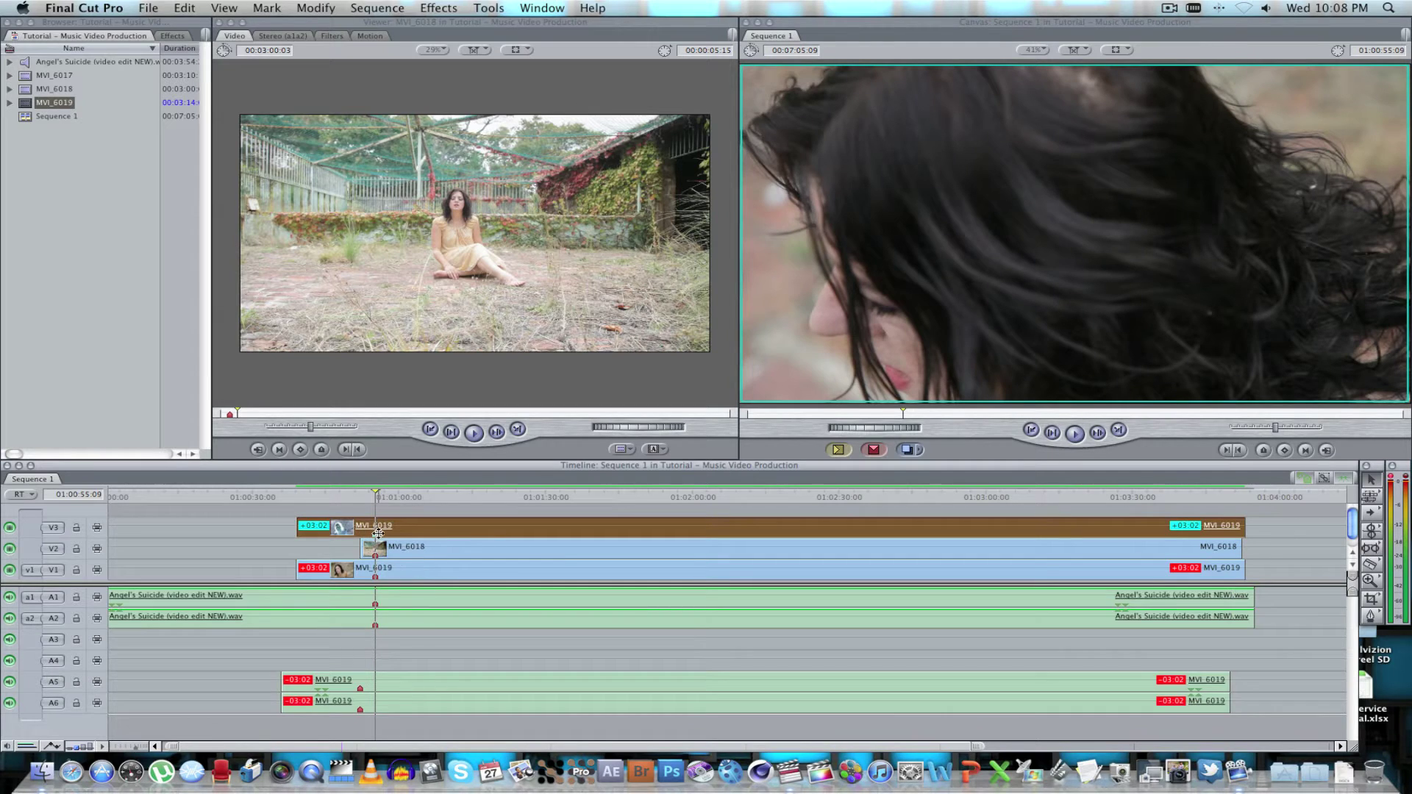
# Step: Delete the extra MVI_6019 audio on A5/A6 and play back to check the three-camera sync
pyautogui.click(419, 684)
pyautogui.press('Delete')
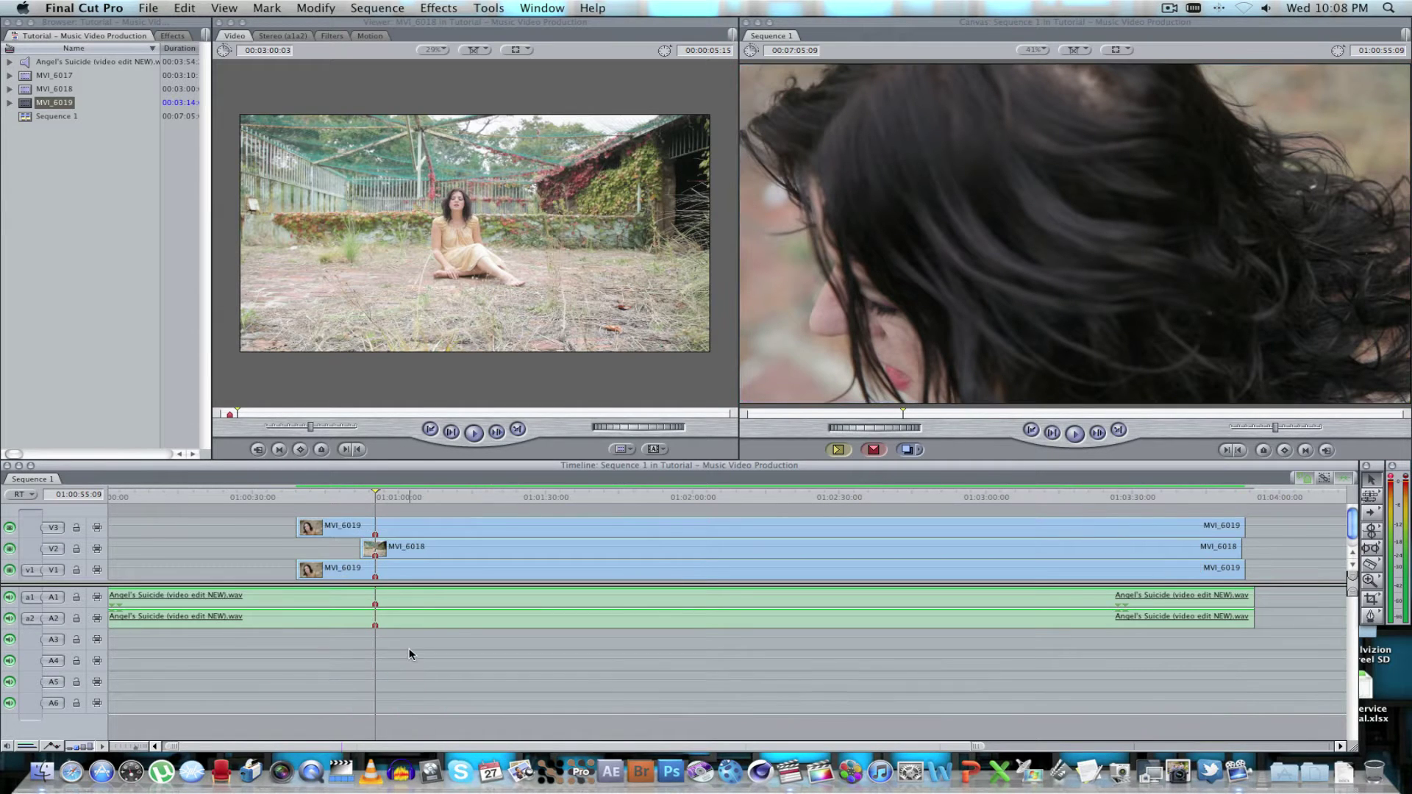
pyautogui.click(503, 497)
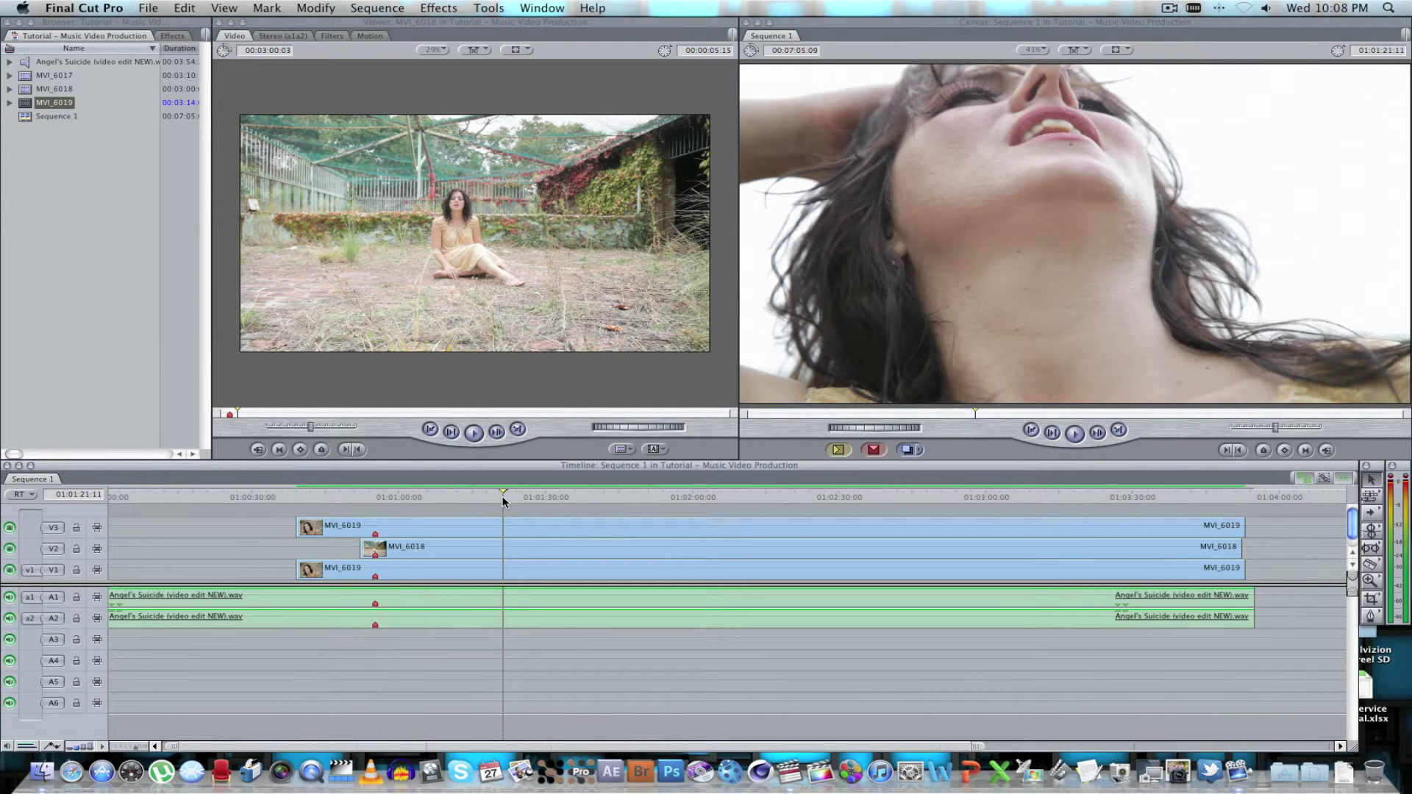
pyautogui.press('space')
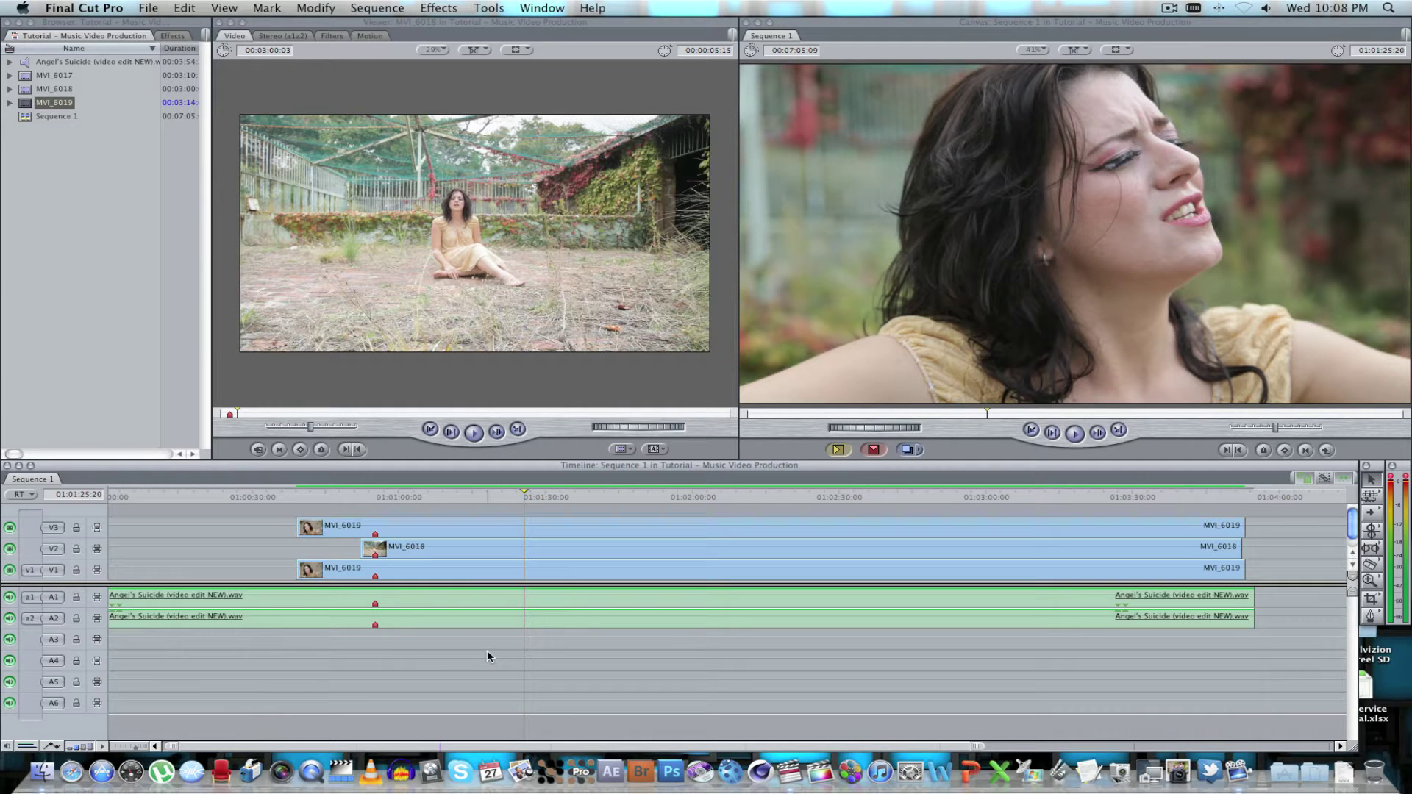
# Step: Cut all tracks at 01:00:55:09 and trim the V2 and V3 clip heads to that point
pyautogui.moveTo(474, 497); pyautogui.dragTo(382, 495)
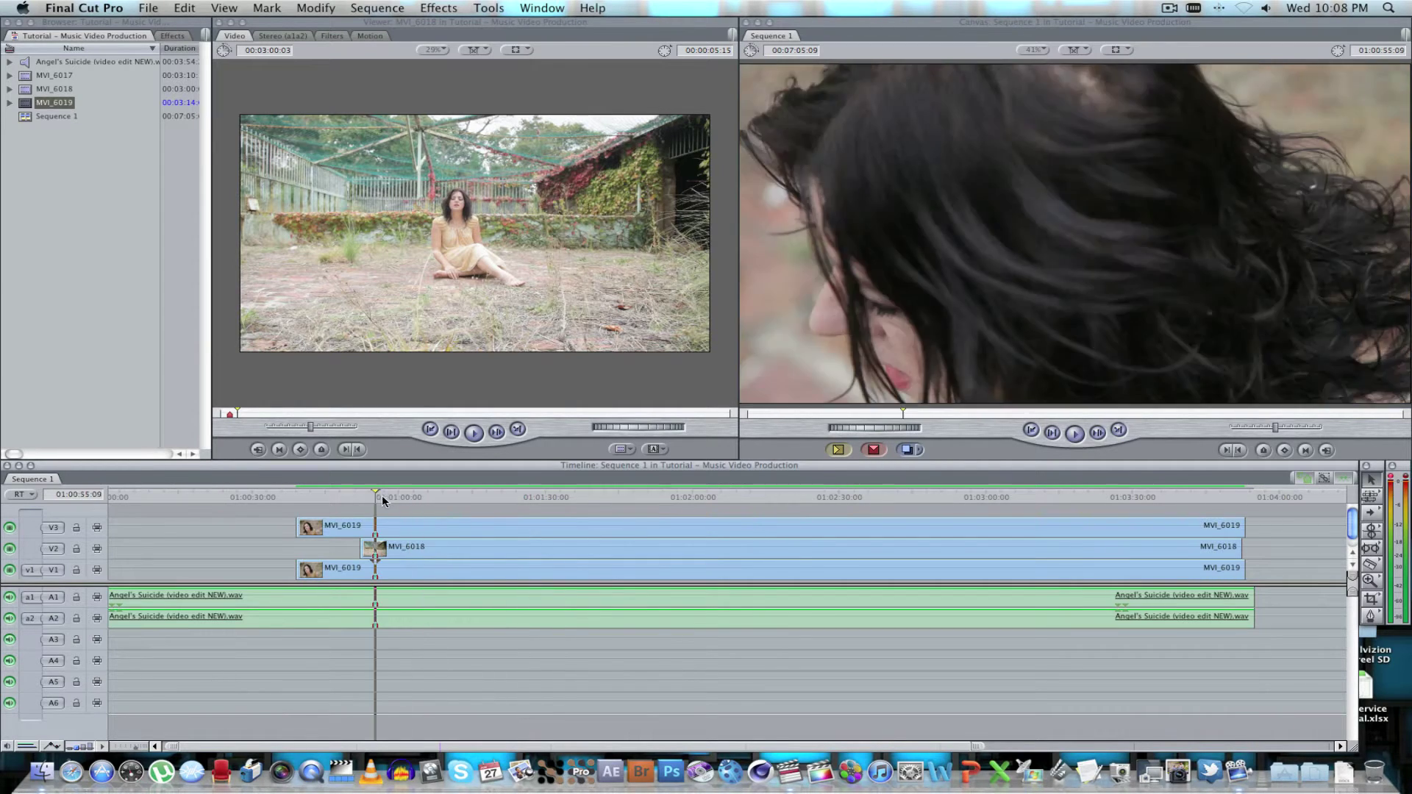
pyautogui.hotkey('ctrl', 'v')
pyautogui.moveTo(295, 527); pyautogui.dragTo(375, 570)
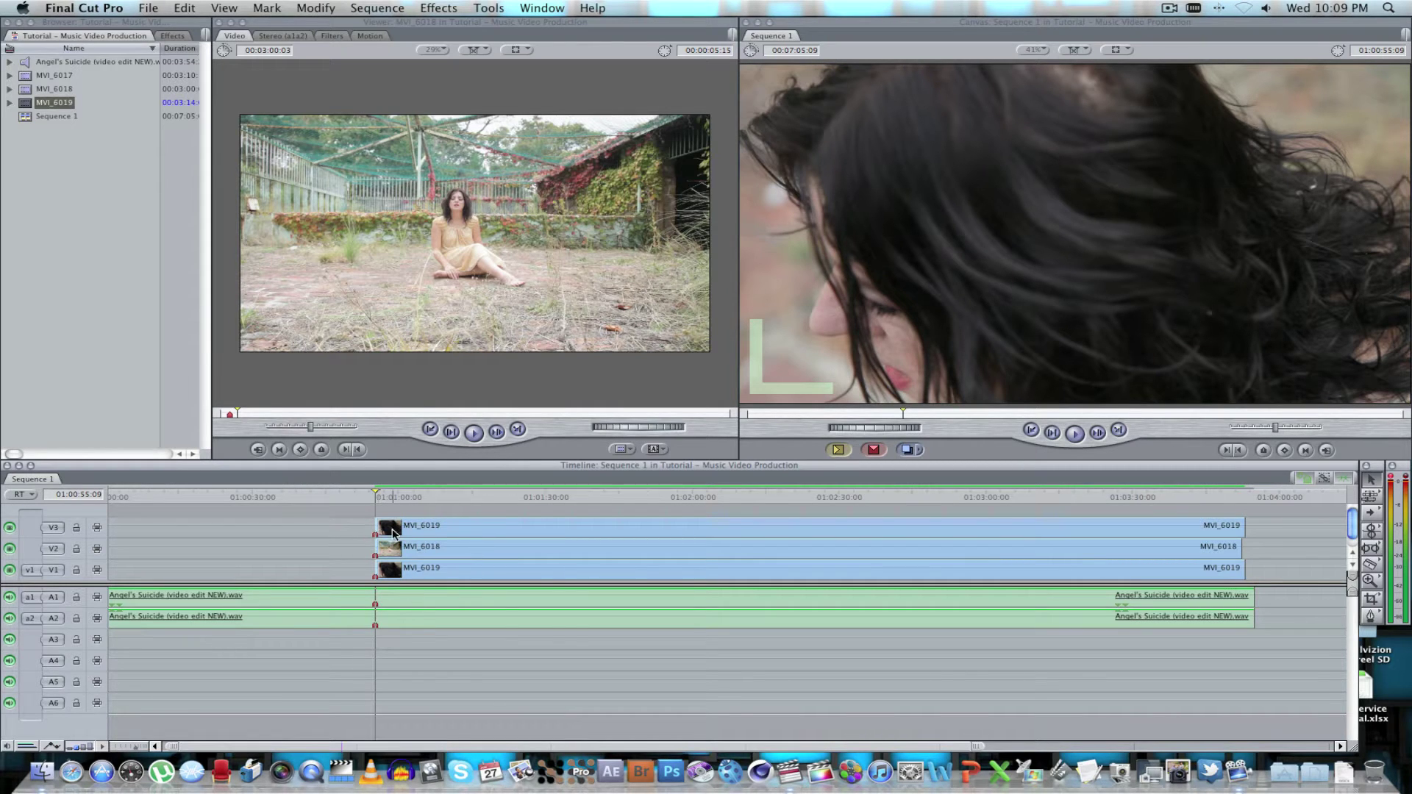
# Step: Trim the starts of V3 MVI_6019, V2 MVI_6018 and V1 MVI_6019 later
pyautogui.moveTo(380, 529); pyautogui.dragTo(597, 529)
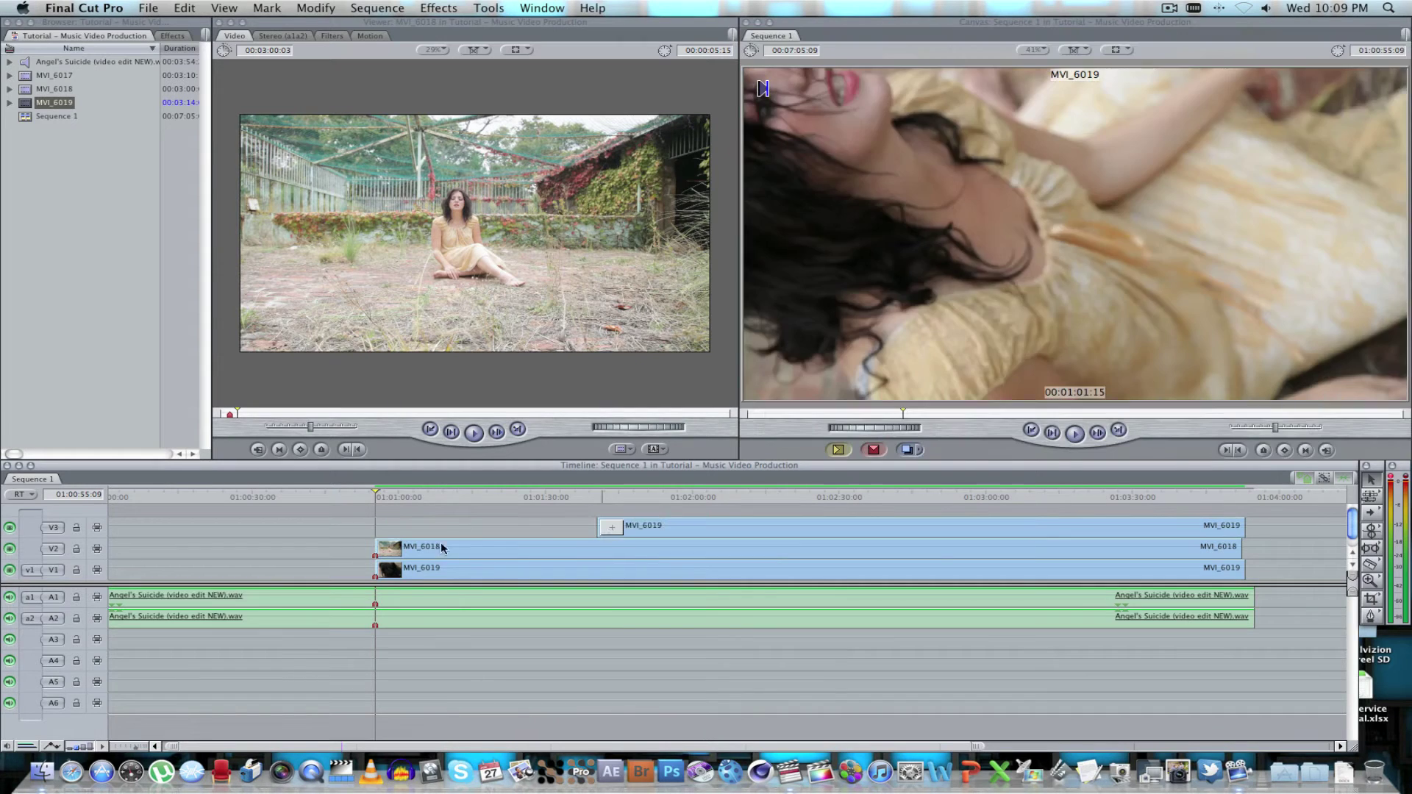
pyautogui.moveTo(451, 547); pyautogui.dragTo(597, 547)
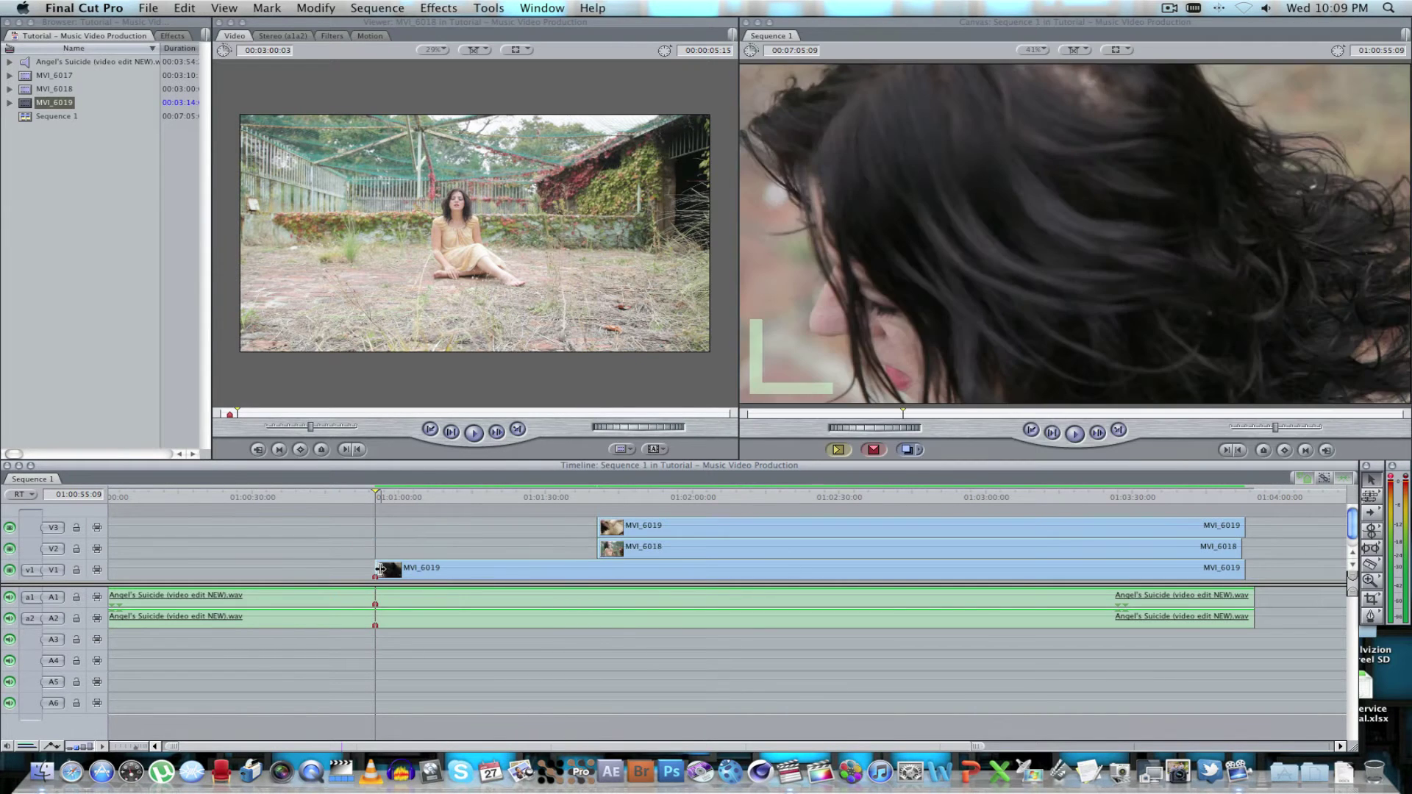
pyautogui.moveTo(377, 567); pyautogui.dragTo(598, 566)
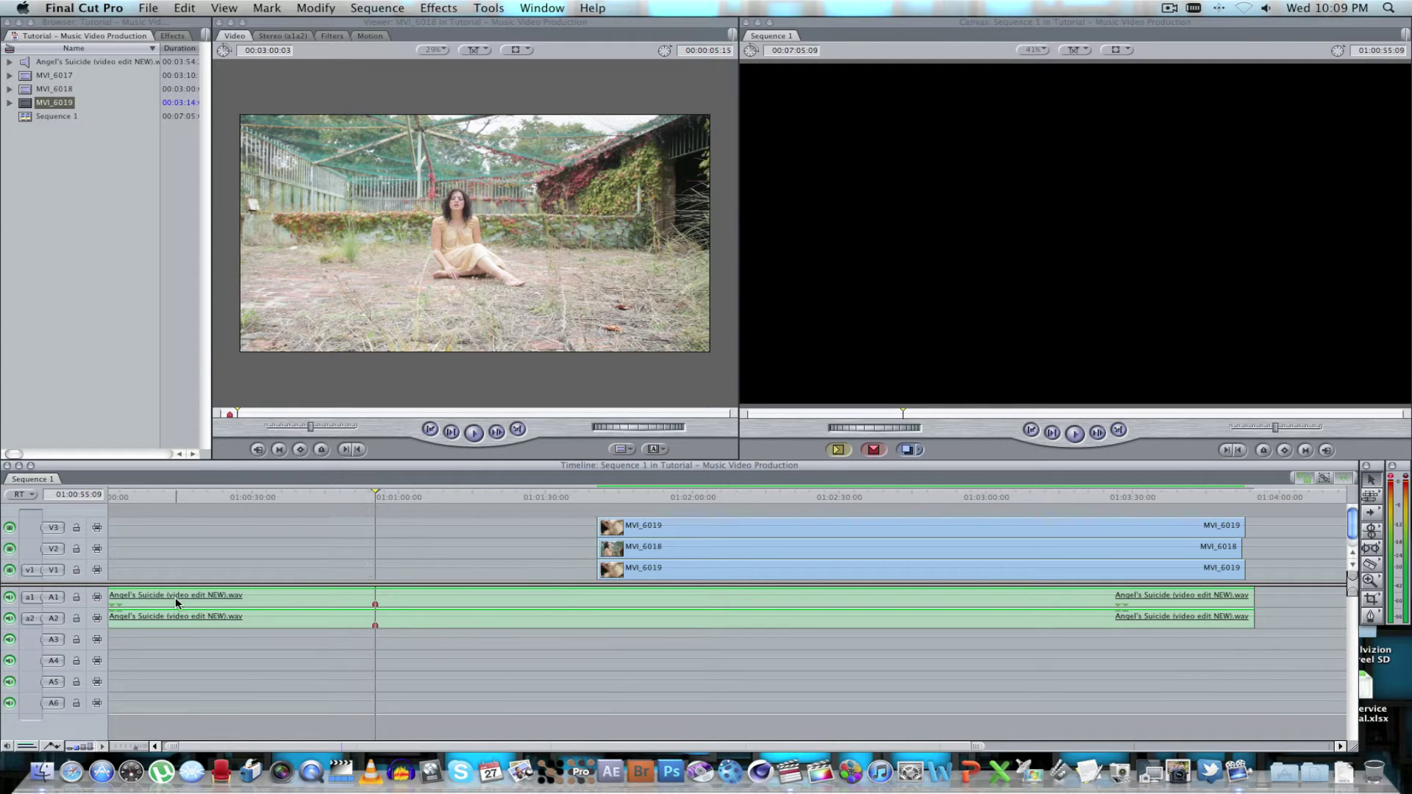
# Step: Trim the song's in-point to the playhead, shift all clips to the start, and extend V3 to 00:00
pyautogui.hscroll(-1, 351, 666)
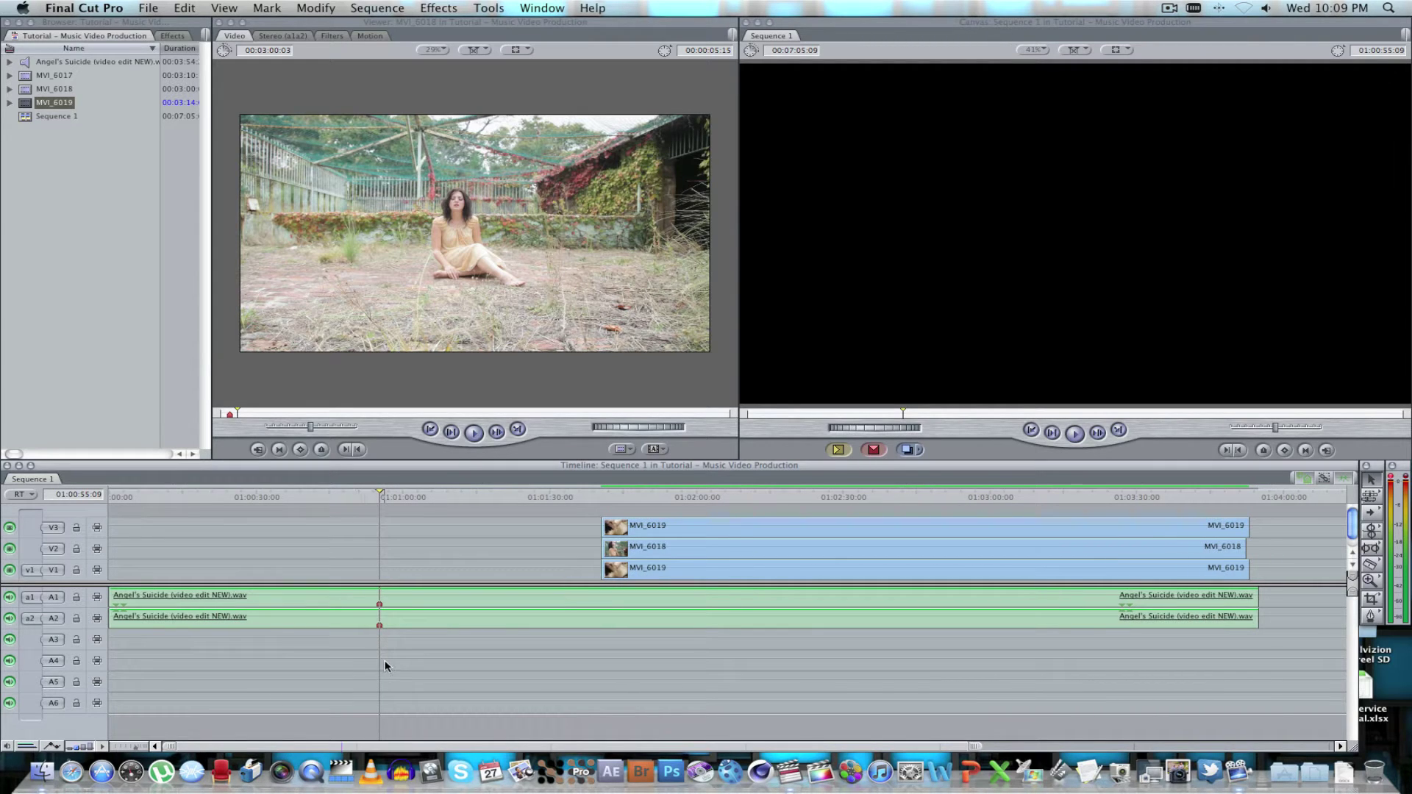
pyautogui.moveTo(112, 597); pyautogui.dragTo(379, 597)
pyautogui.click(434, 673)
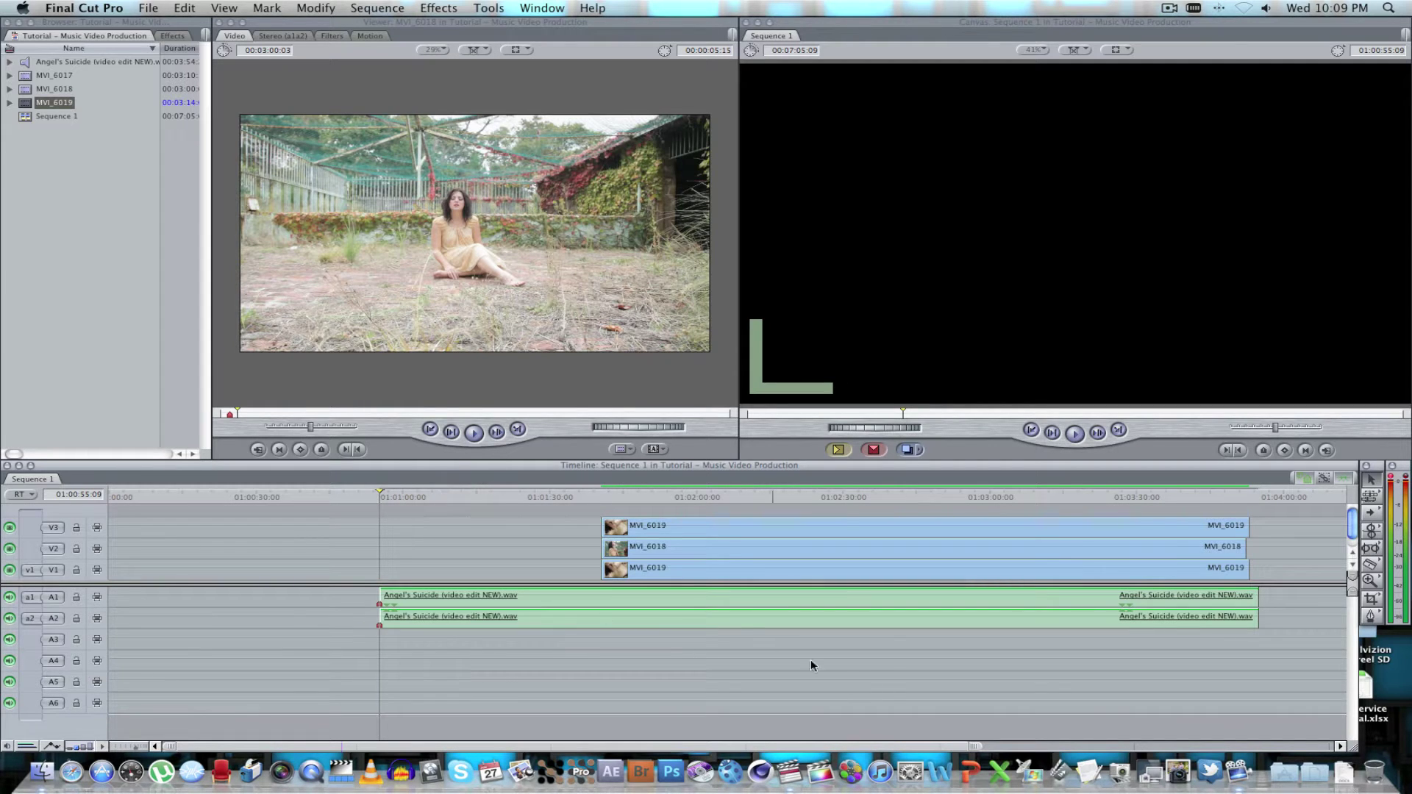
pyautogui.moveTo(811, 665); pyautogui.dragTo(429, 522)
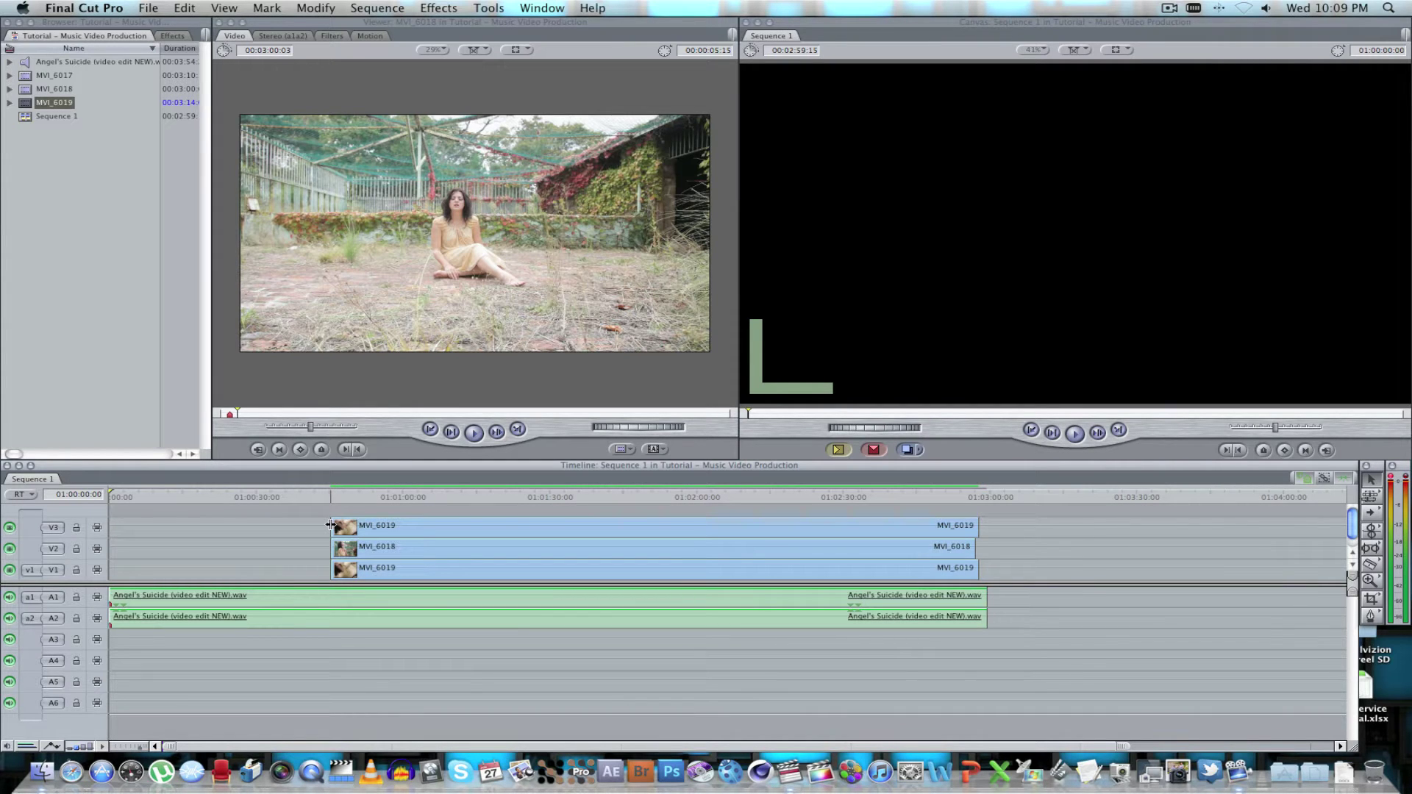
pyautogui.moveTo(331, 525); pyautogui.dragTo(123, 529)
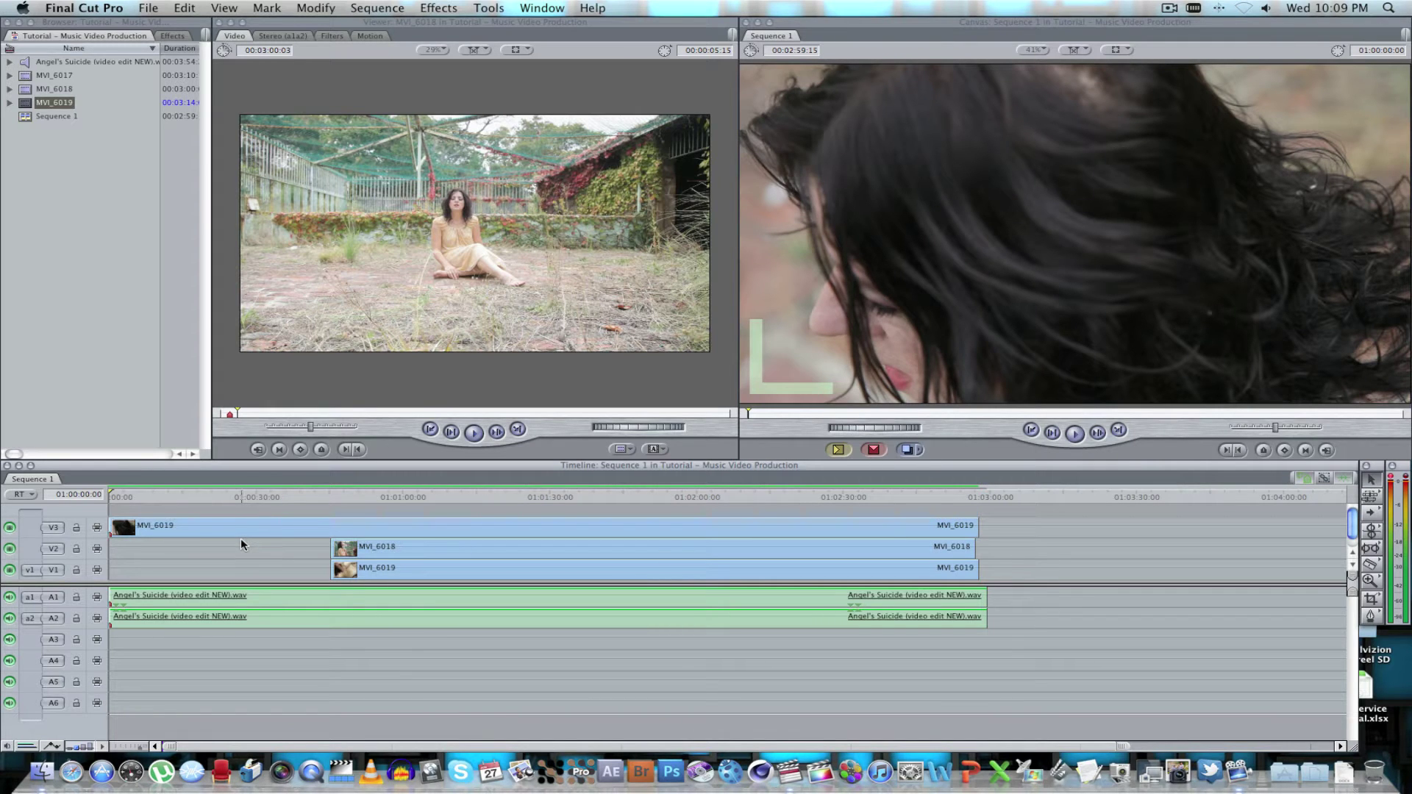
# Step: Trim MVI_6018's start to align with MVI_6019, leaving MVI_6017 on V1 from the sequence start
pyautogui.press('space')
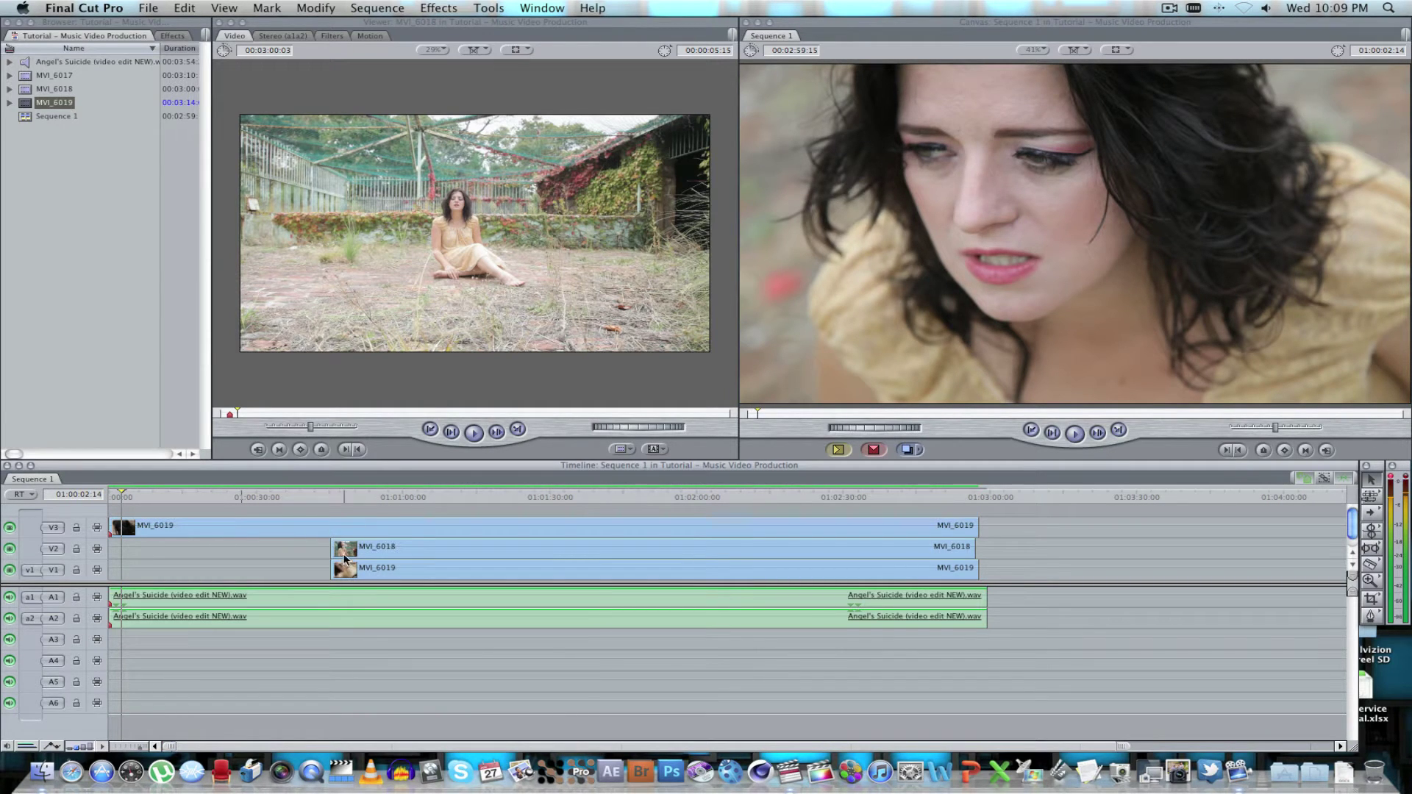
pyautogui.moveTo(354, 587); pyautogui.dragTo(350, 634)
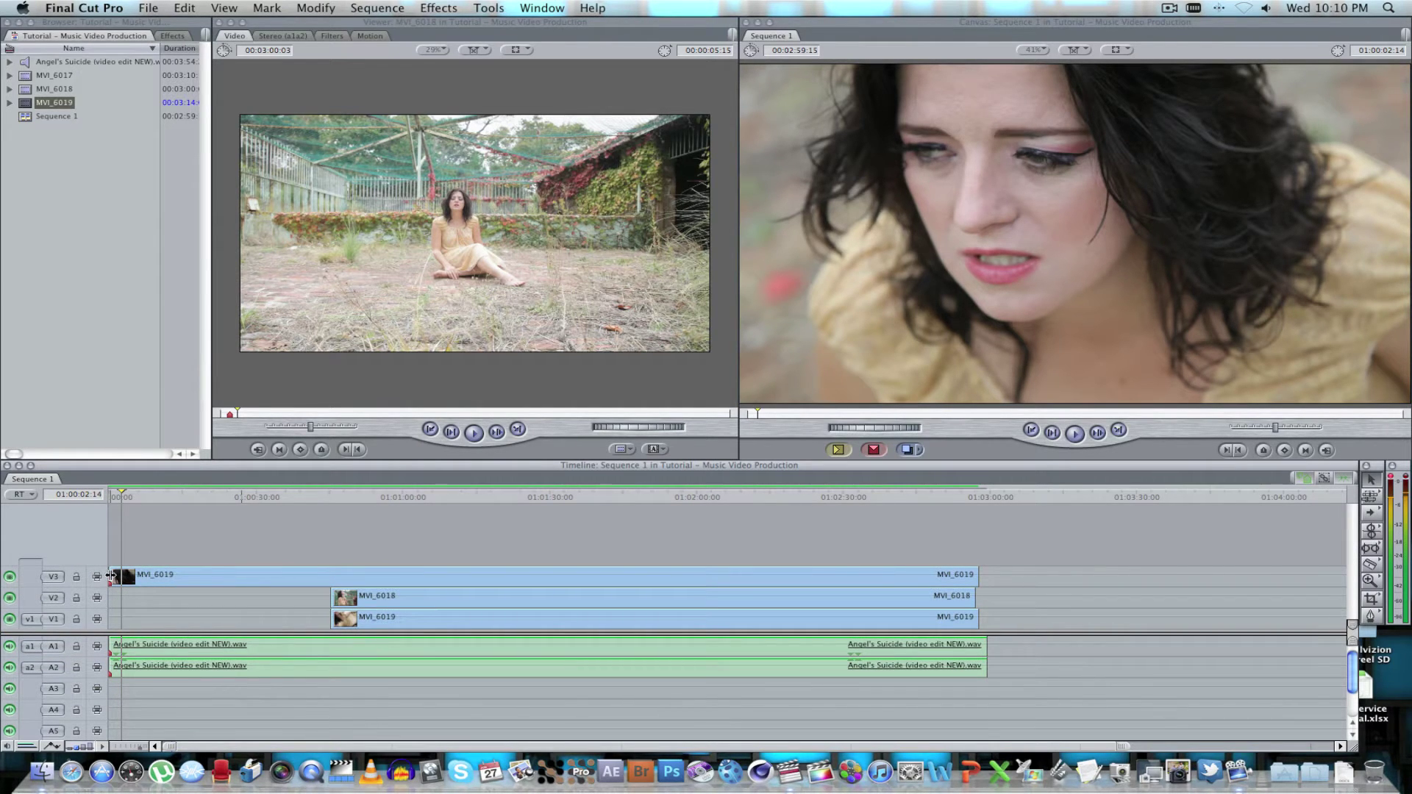
pyautogui.moveTo(111, 575)
pyautogui.mouseDown()
pyautogui.moveTo(333, 576)
pyautogui.moveTo(110, 596)
pyautogui.mouseUp()
pyautogui.press('Home')
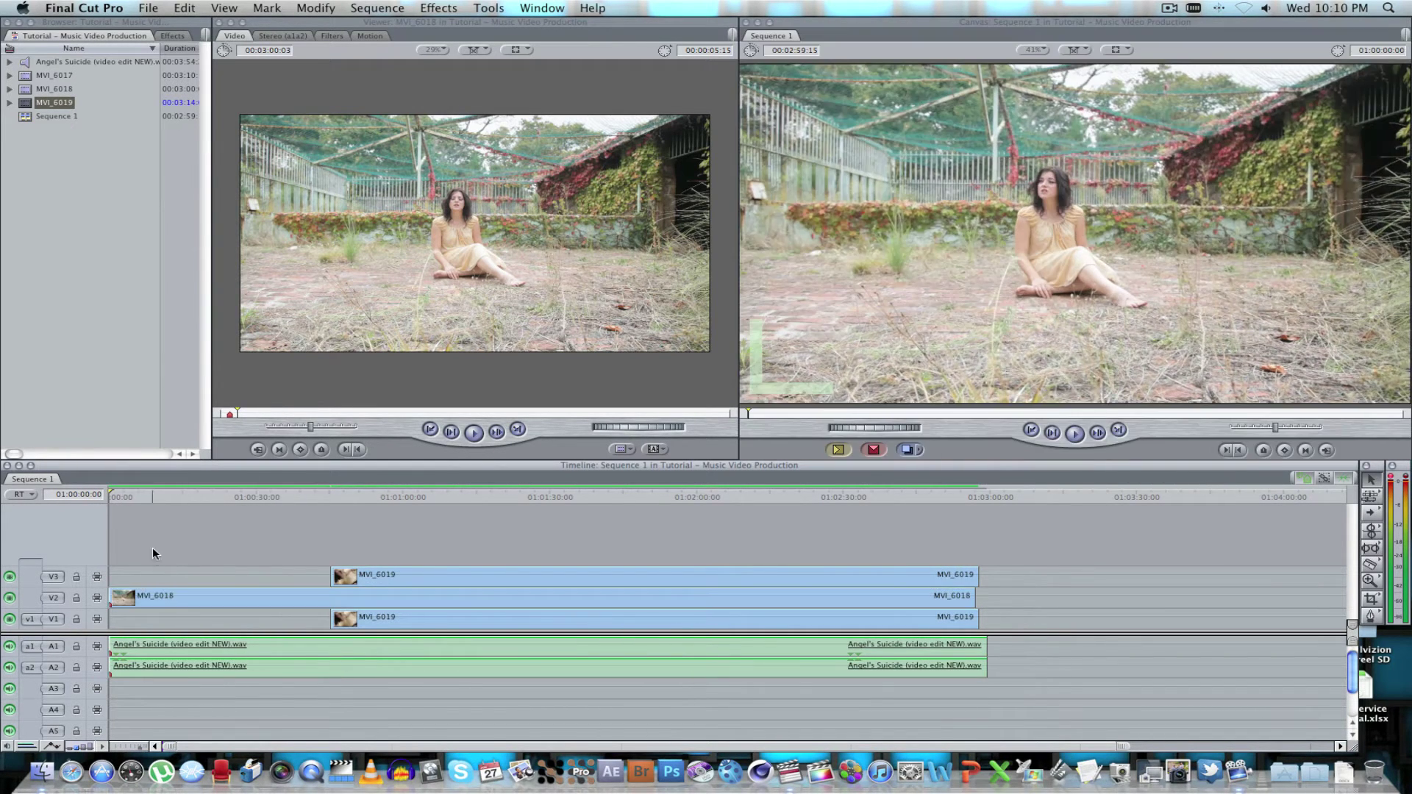
pyautogui.press('space')
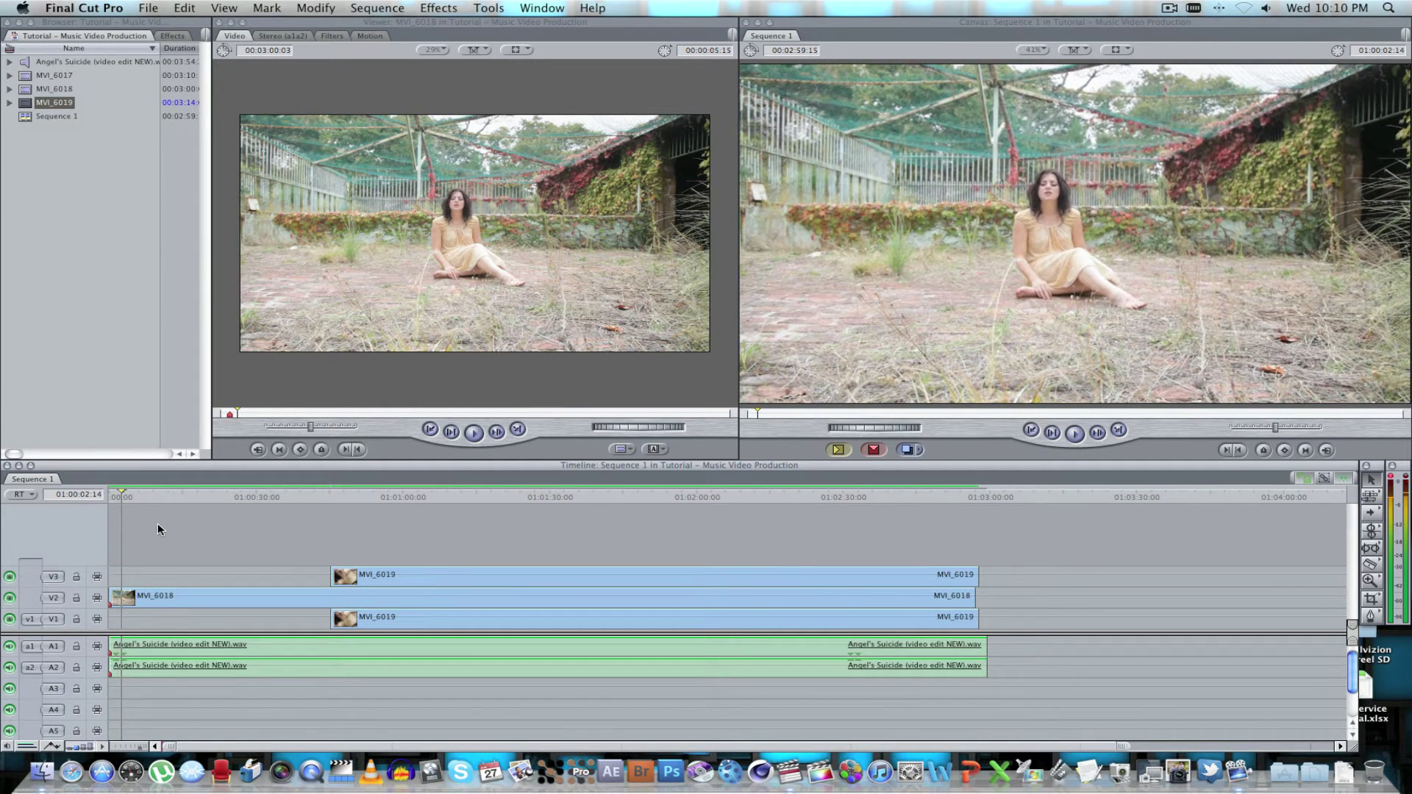
pyautogui.moveTo(111, 597); pyautogui.dragTo(330, 596)
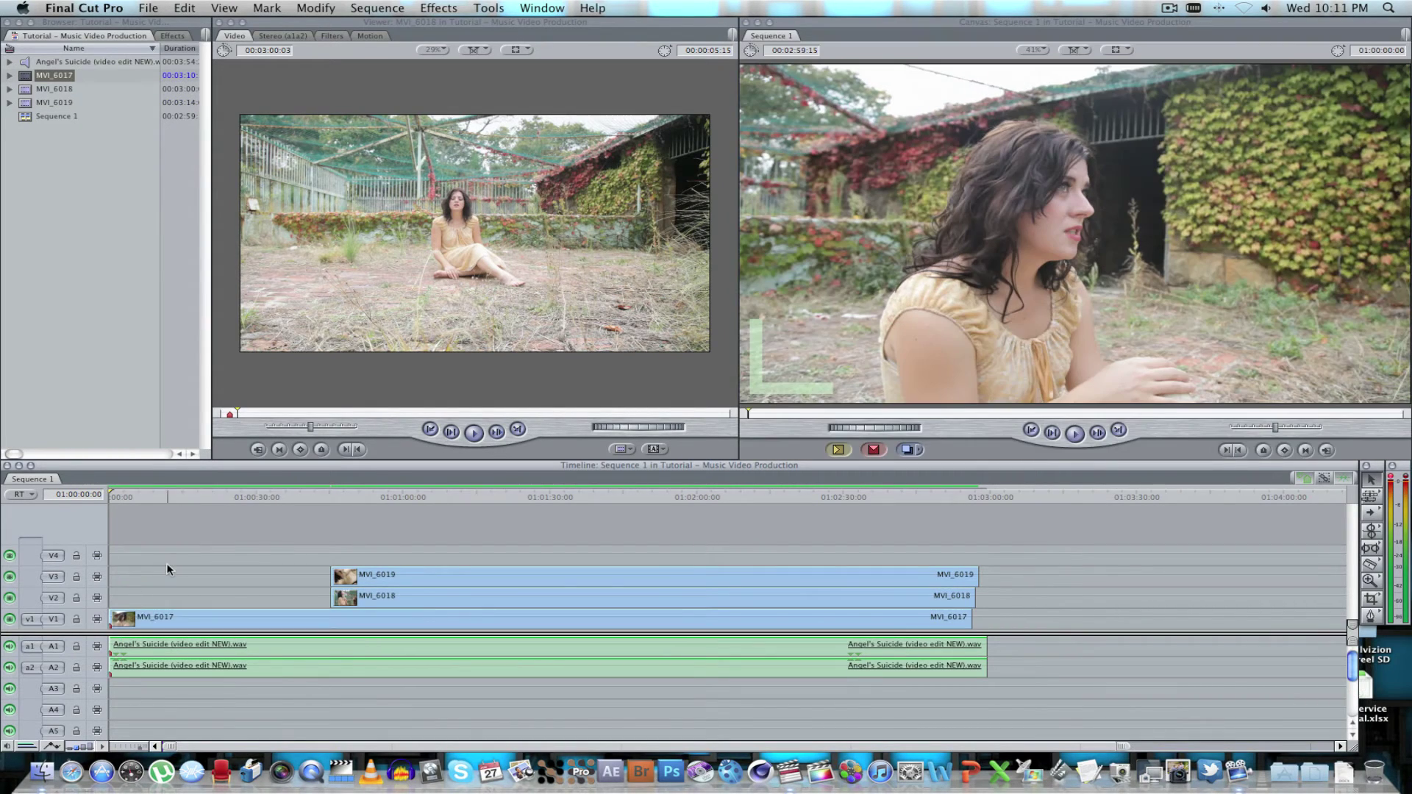
# Step: Cut MVI_6017 at the playhead and trim its remainder to start alongside MVI_6018 and MVI_6019
pyautogui.press('space')
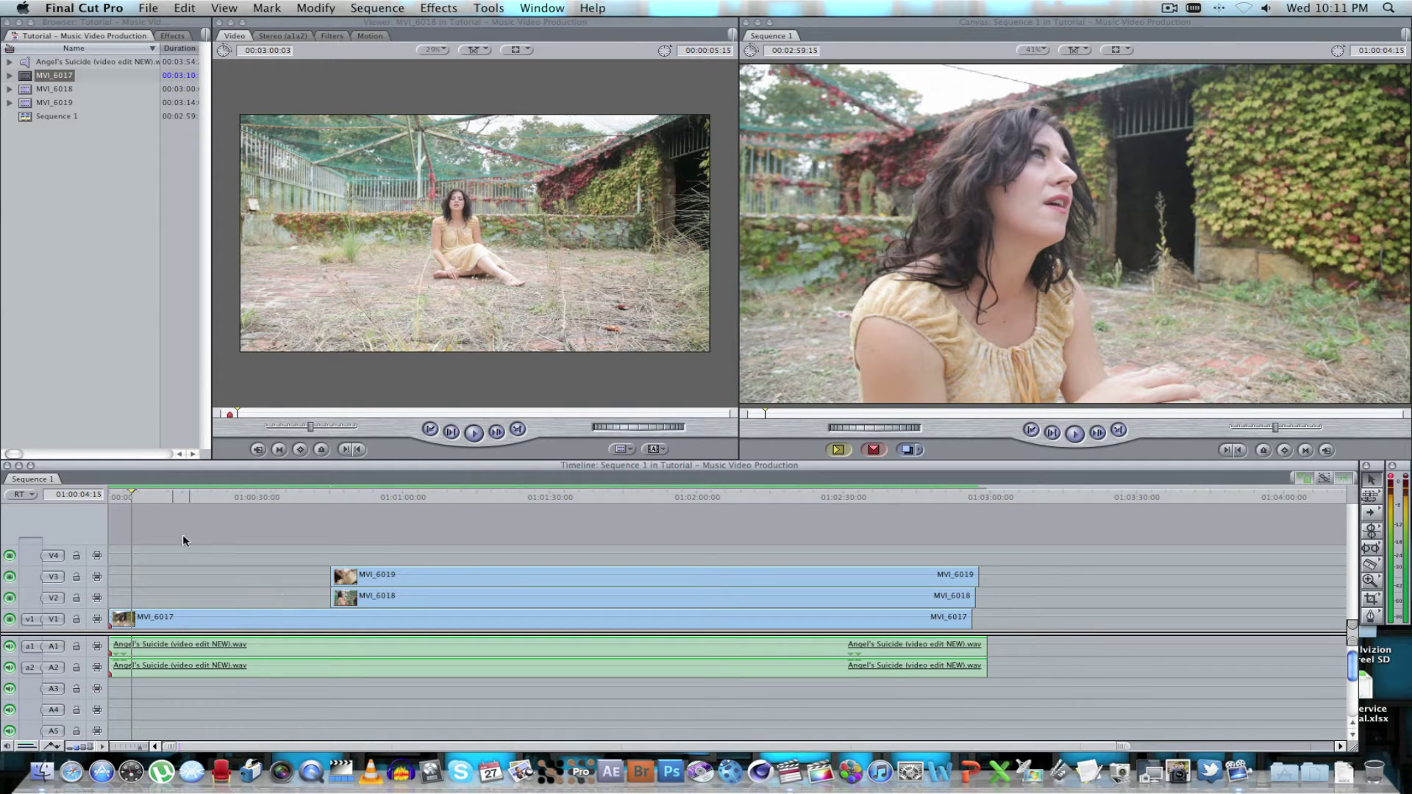
pyautogui.press('Home')
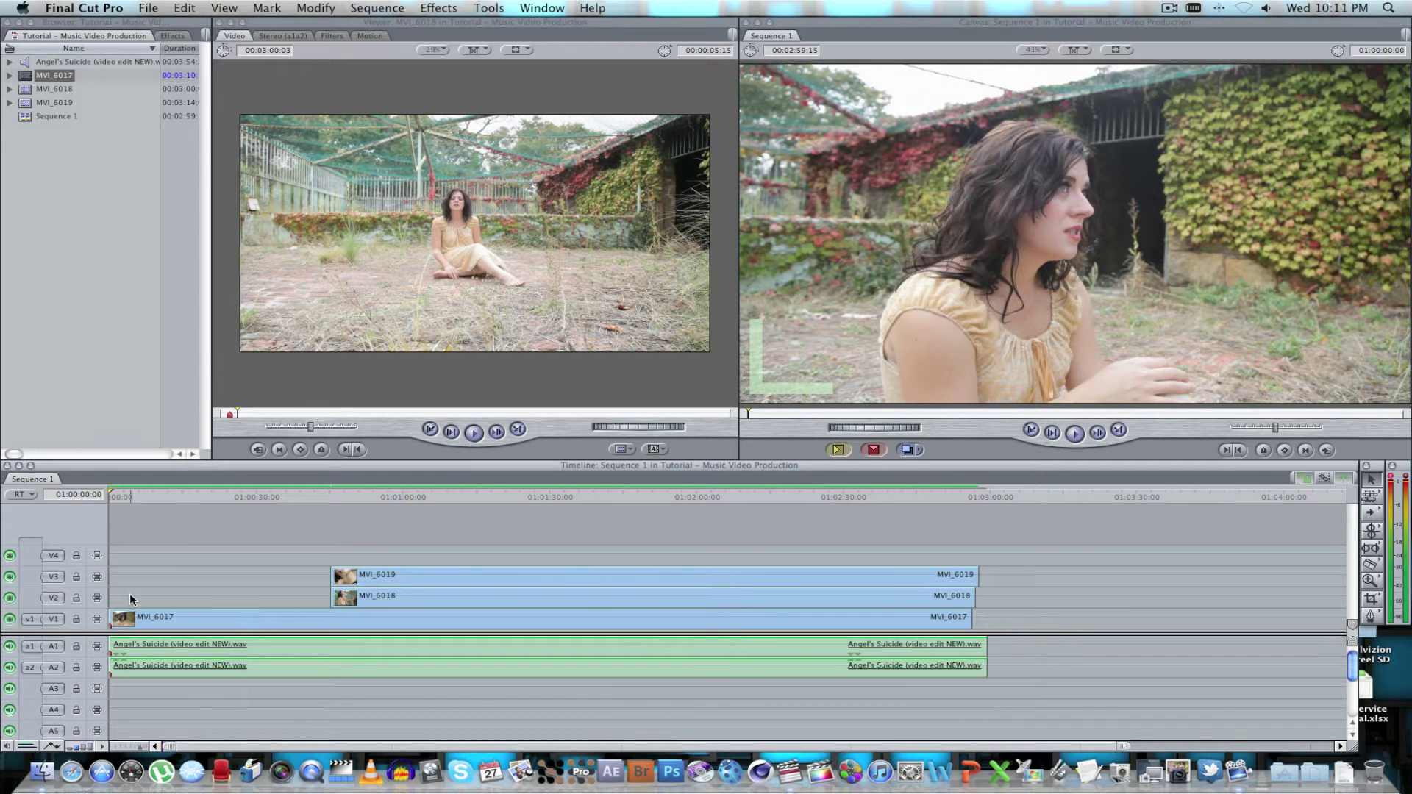
pyautogui.press('space')
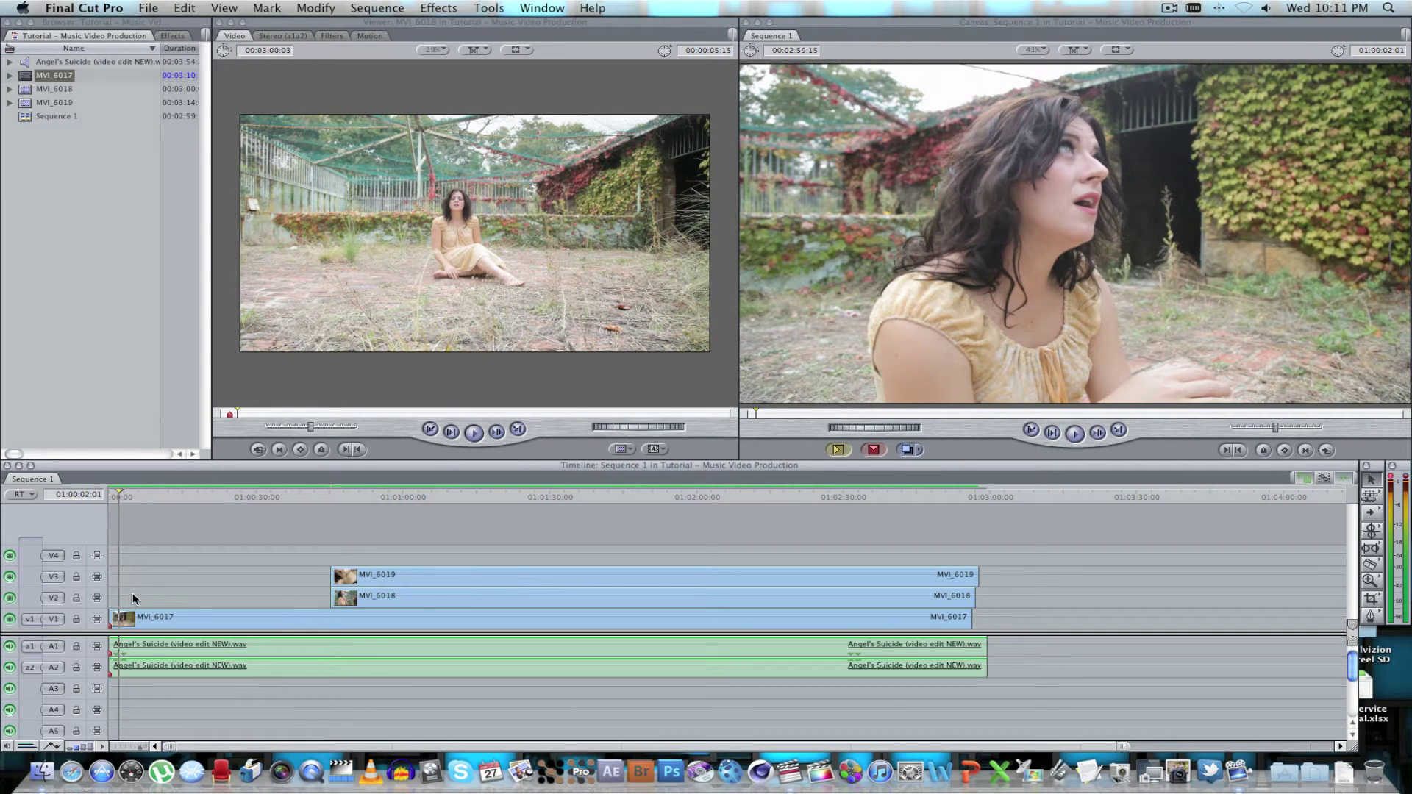
pyautogui.press('b')
pyautogui.click(126, 620)
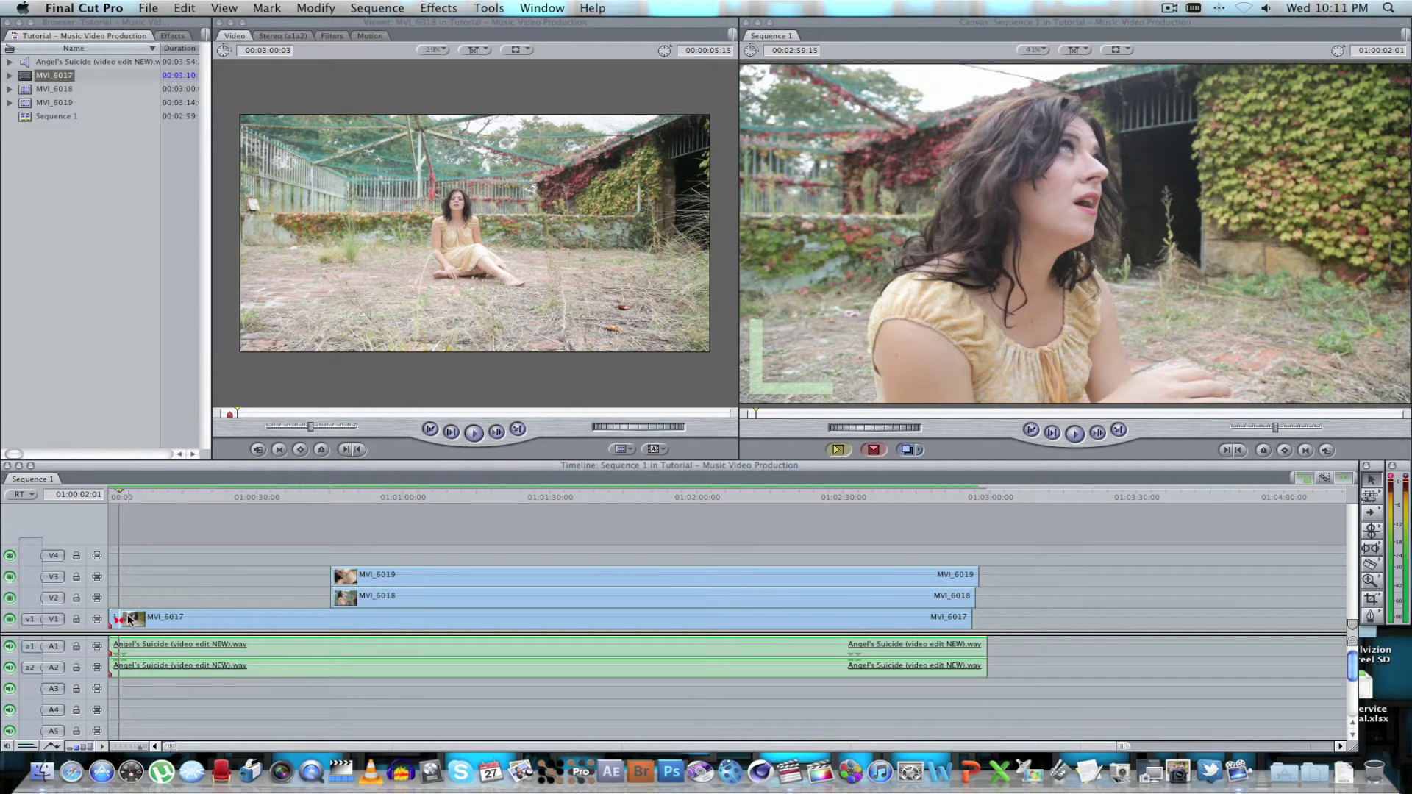
pyautogui.moveTo(119, 620); pyautogui.dragTo(328, 615)
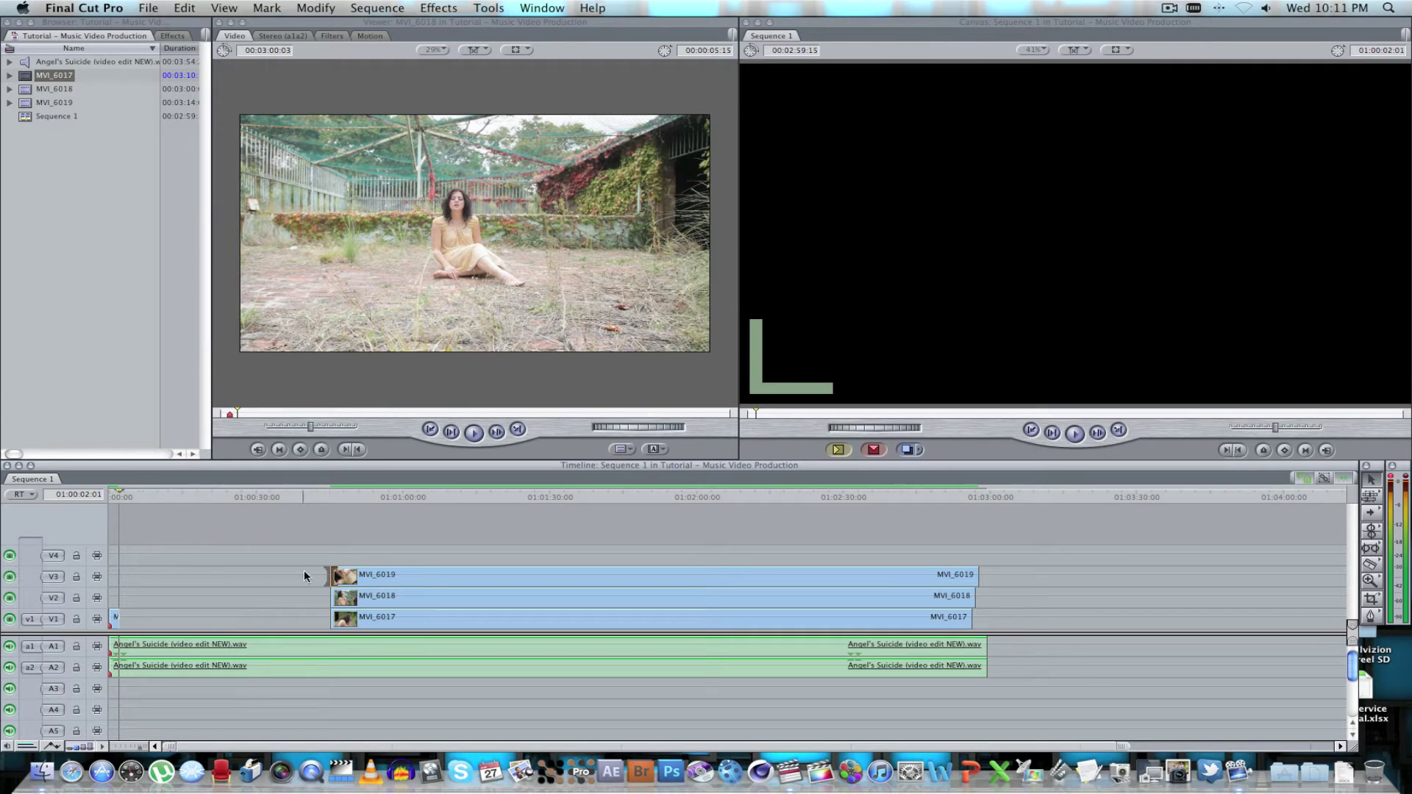
# Step: Extend MVI_6019 back to fill the gap, preview it, then trim it to start later again
pyautogui.click(328, 522)
pyautogui.moveTo(336, 574); pyautogui.dragTo(131, 576)
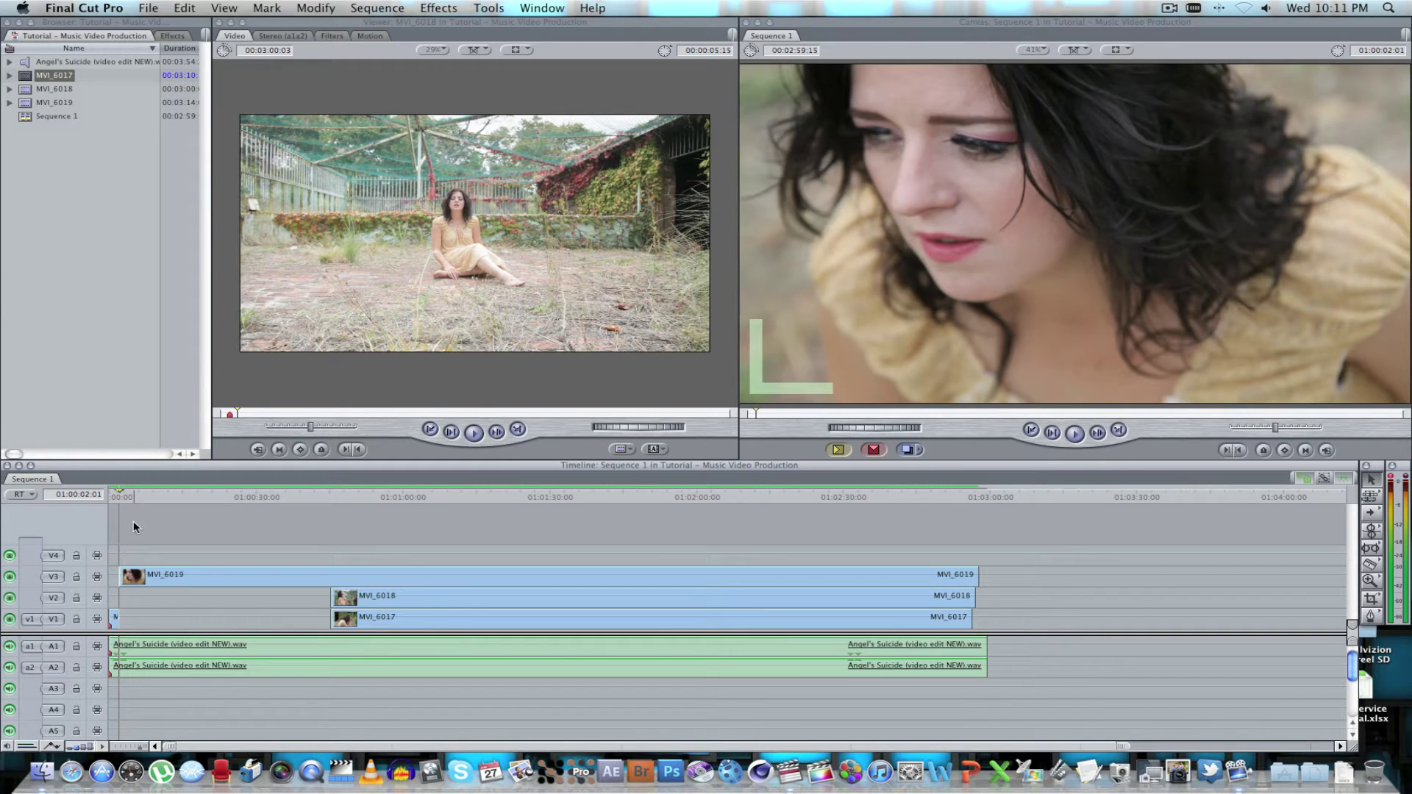
pyautogui.press('space')
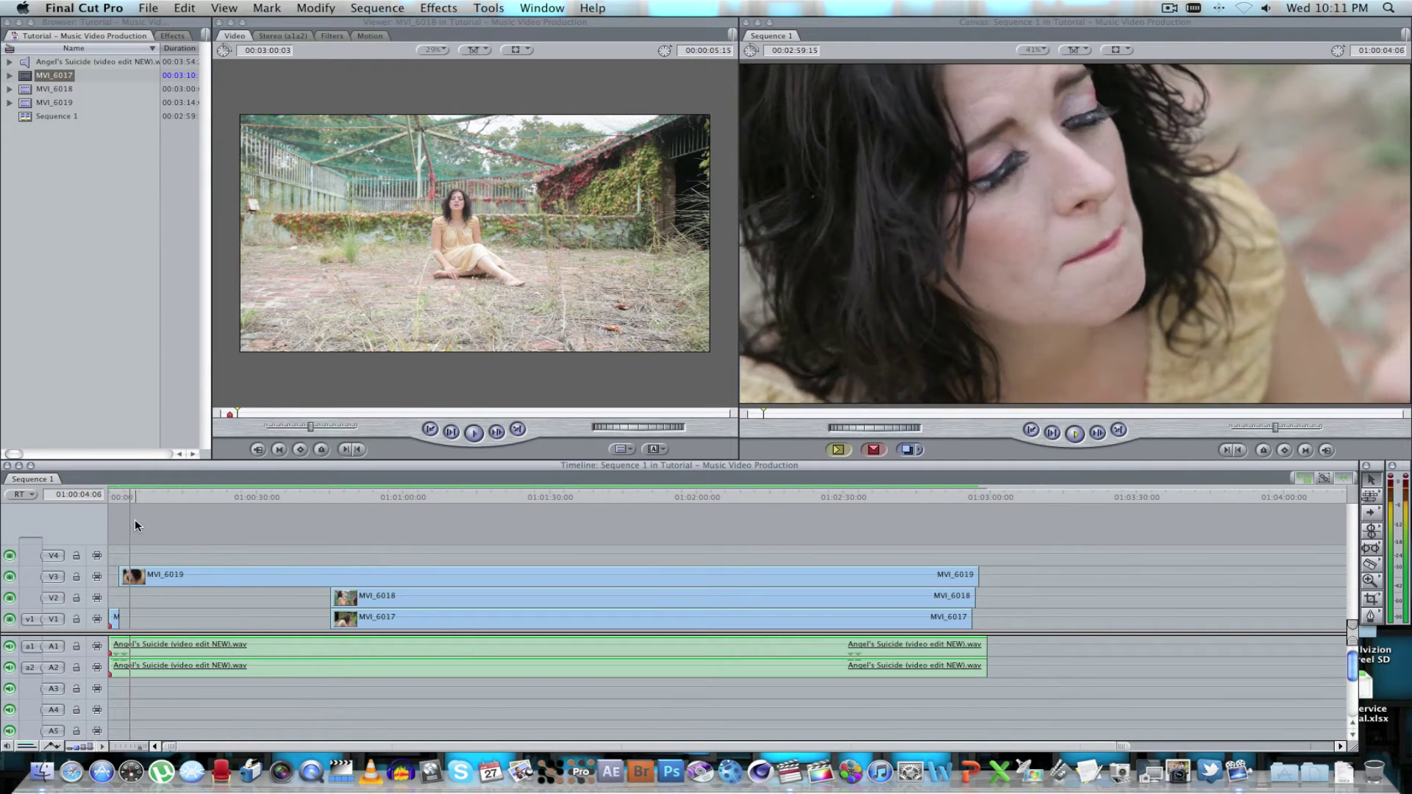
pyautogui.moveTo(122, 576); pyautogui.dragTo(331, 578)
# Step: Adjust MVI_6018's and MVI_6019's starts so a brief MVI_6019 close-up follows the opening shot
pyautogui.moveTo(166, 598); pyautogui.dragTo(120, 597)
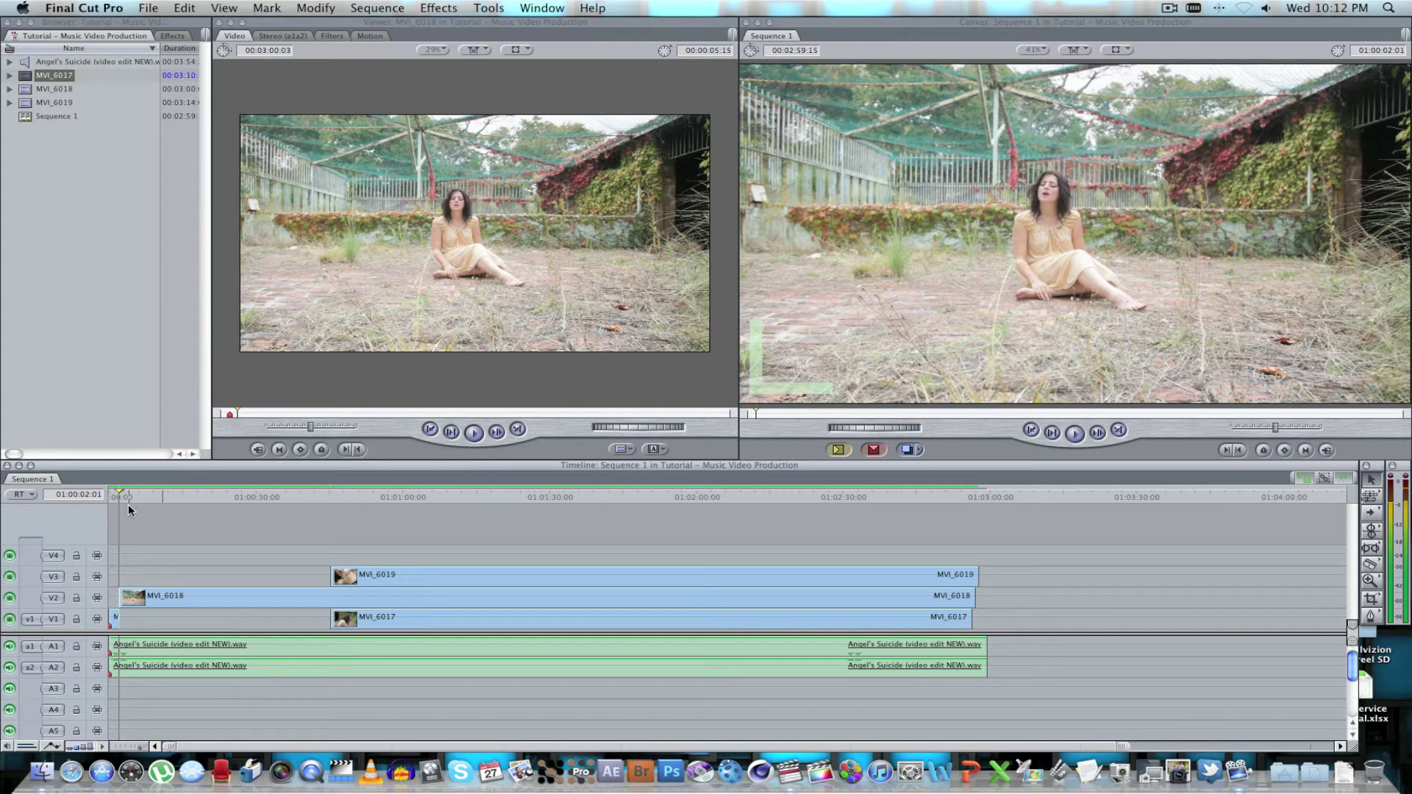
pyautogui.press('space')
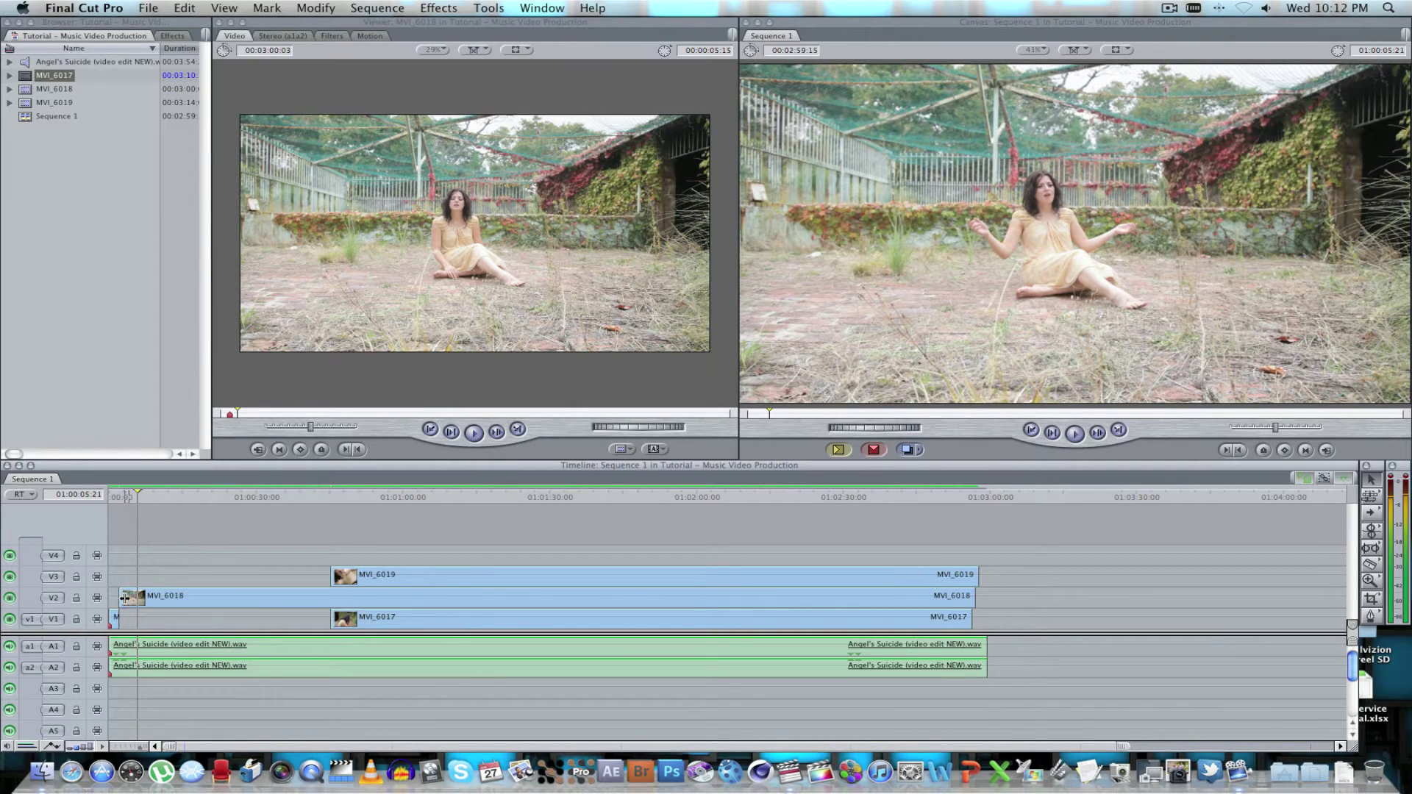
pyautogui.moveTo(121, 598)
pyautogui.mouseDown()
pyautogui.moveTo(335, 597)
pyautogui.moveTo(120, 582)
pyautogui.mouseUp()
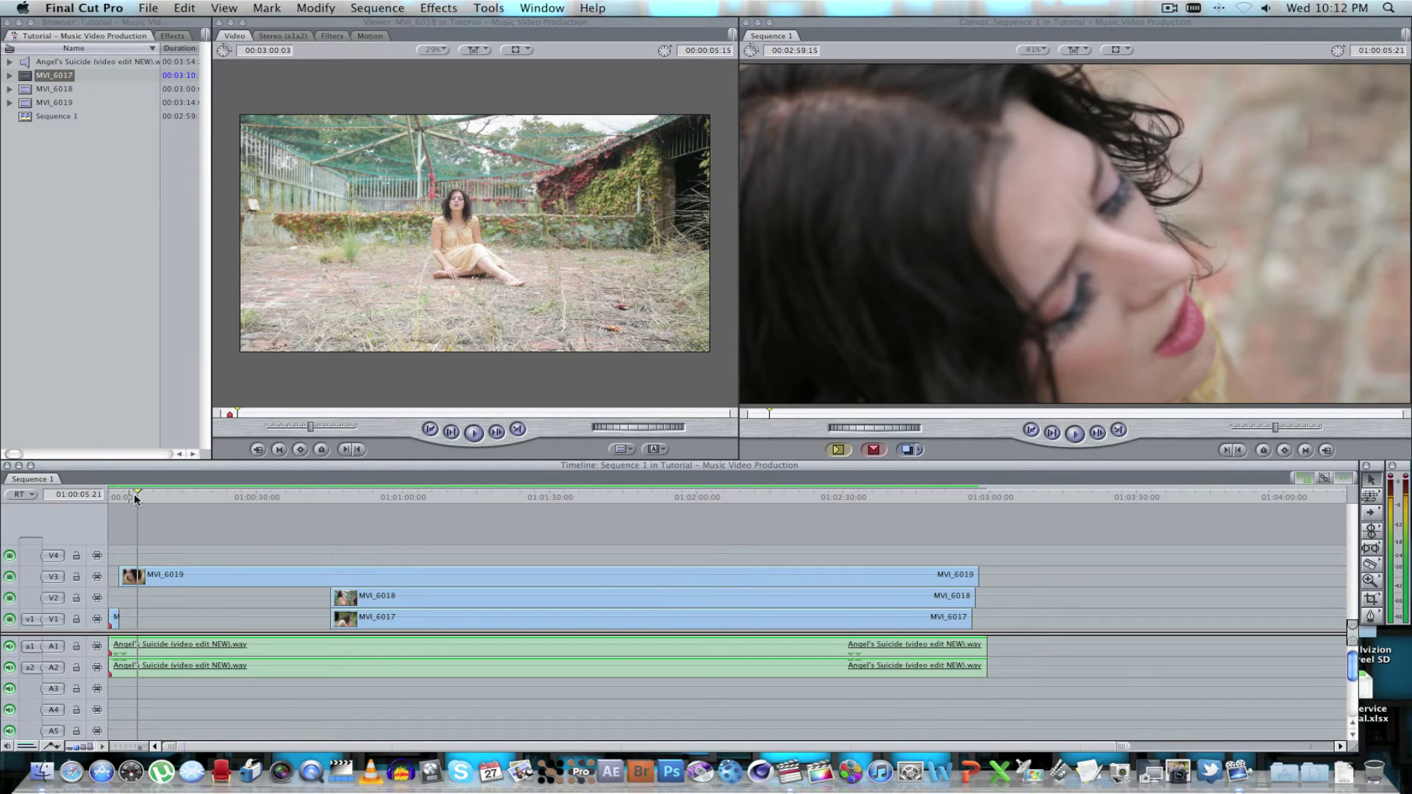
pyautogui.press('Up')
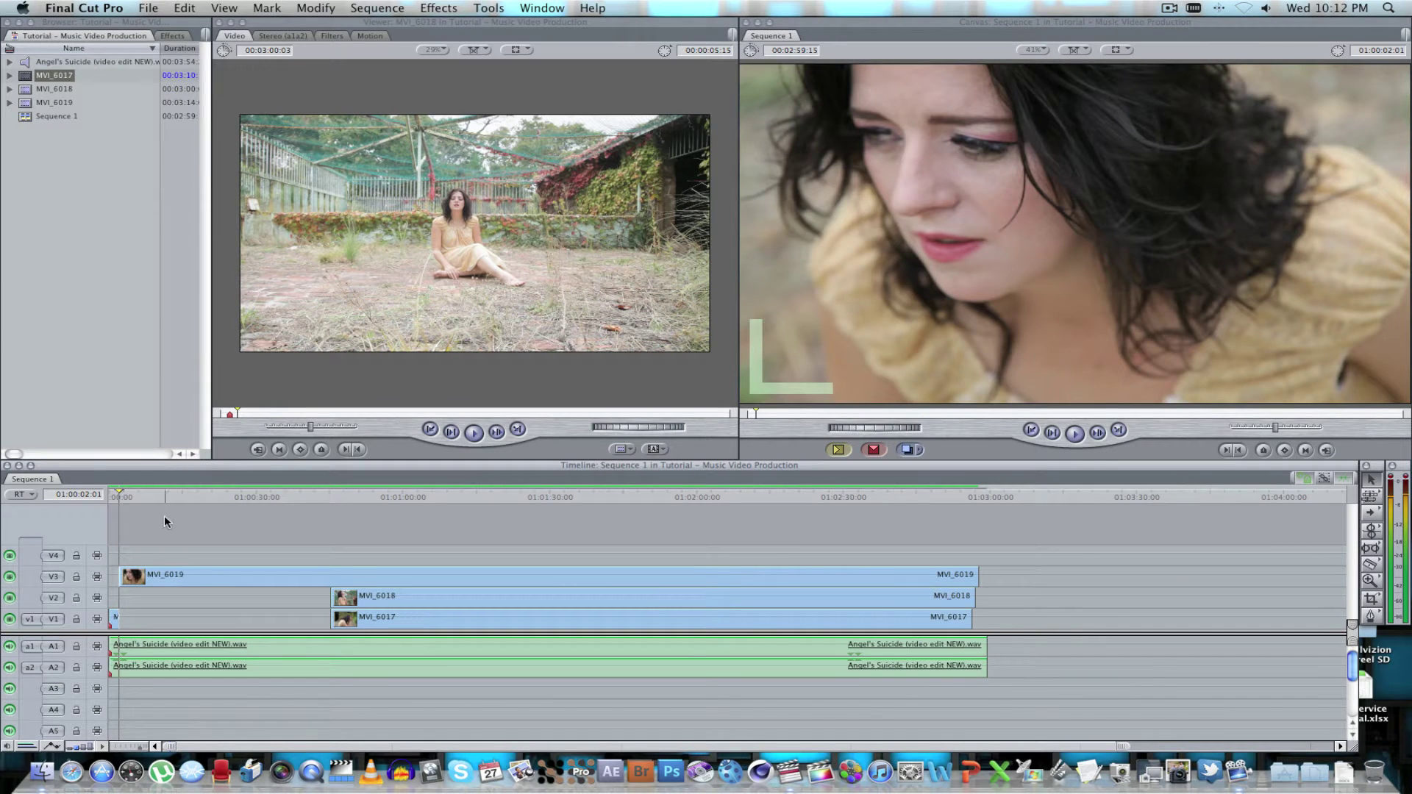
pyautogui.press('space')
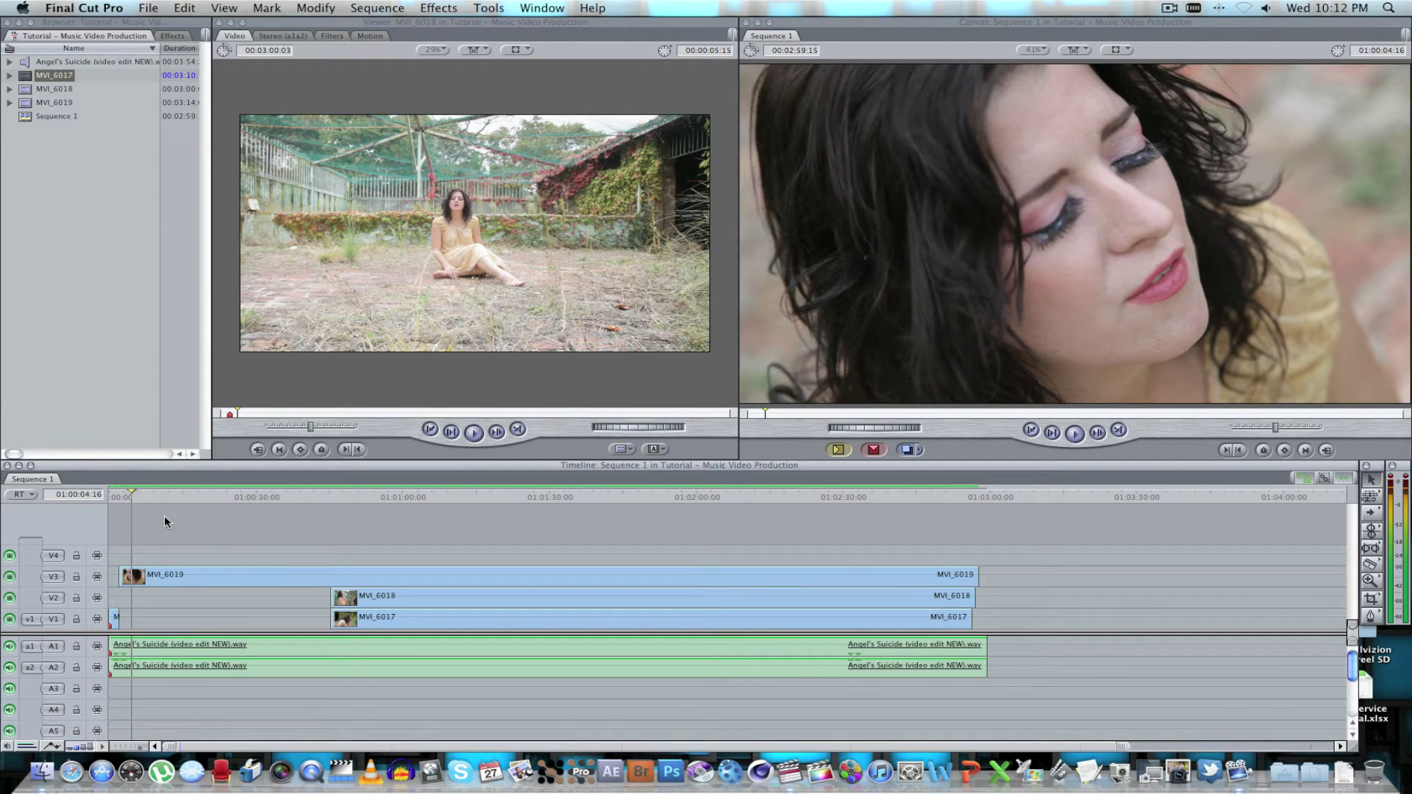
pyautogui.moveTo(121, 576); pyautogui.dragTo(147, 612)
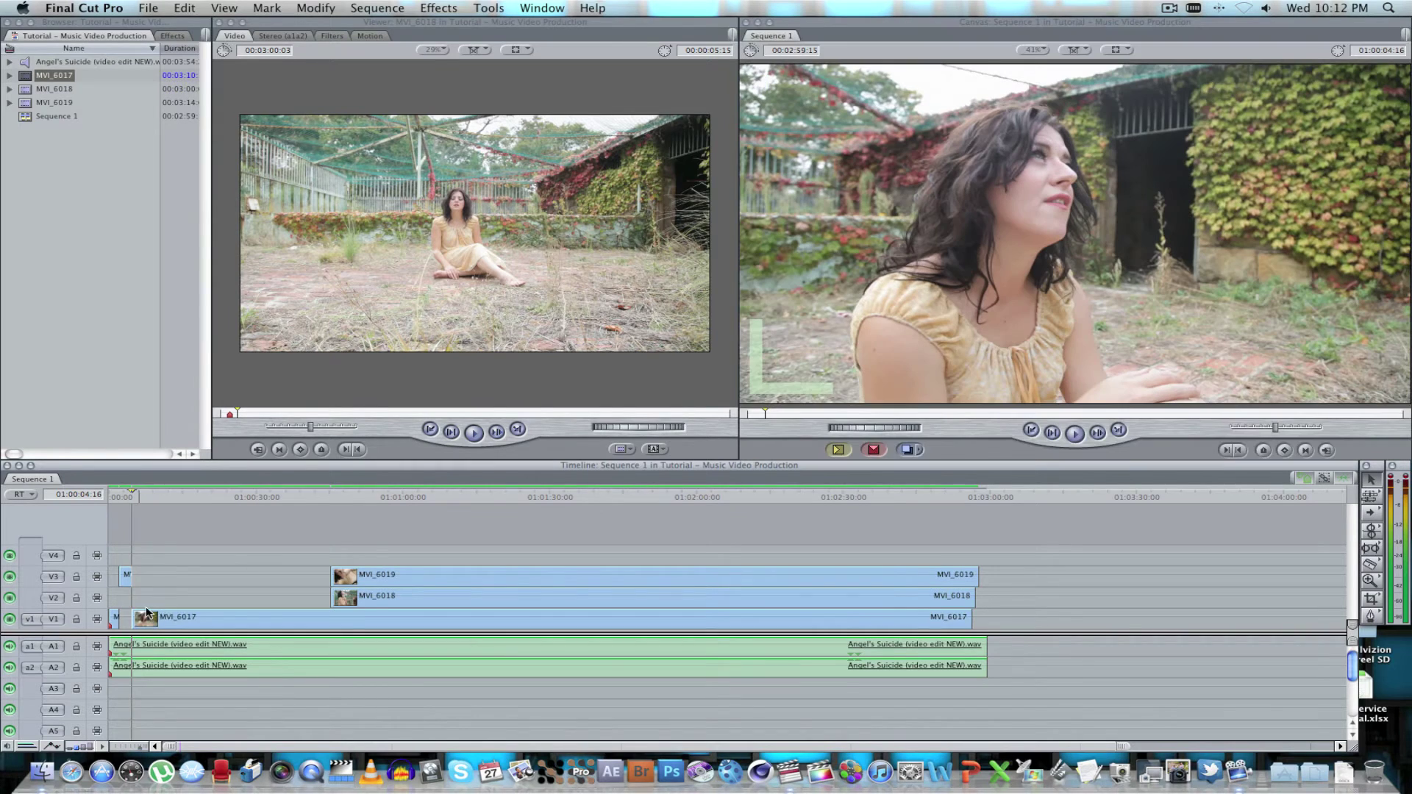
# Step: Split MVI_6017 at the playhead and push its remainder to start under MVI_6018
pyautogui.press('space')
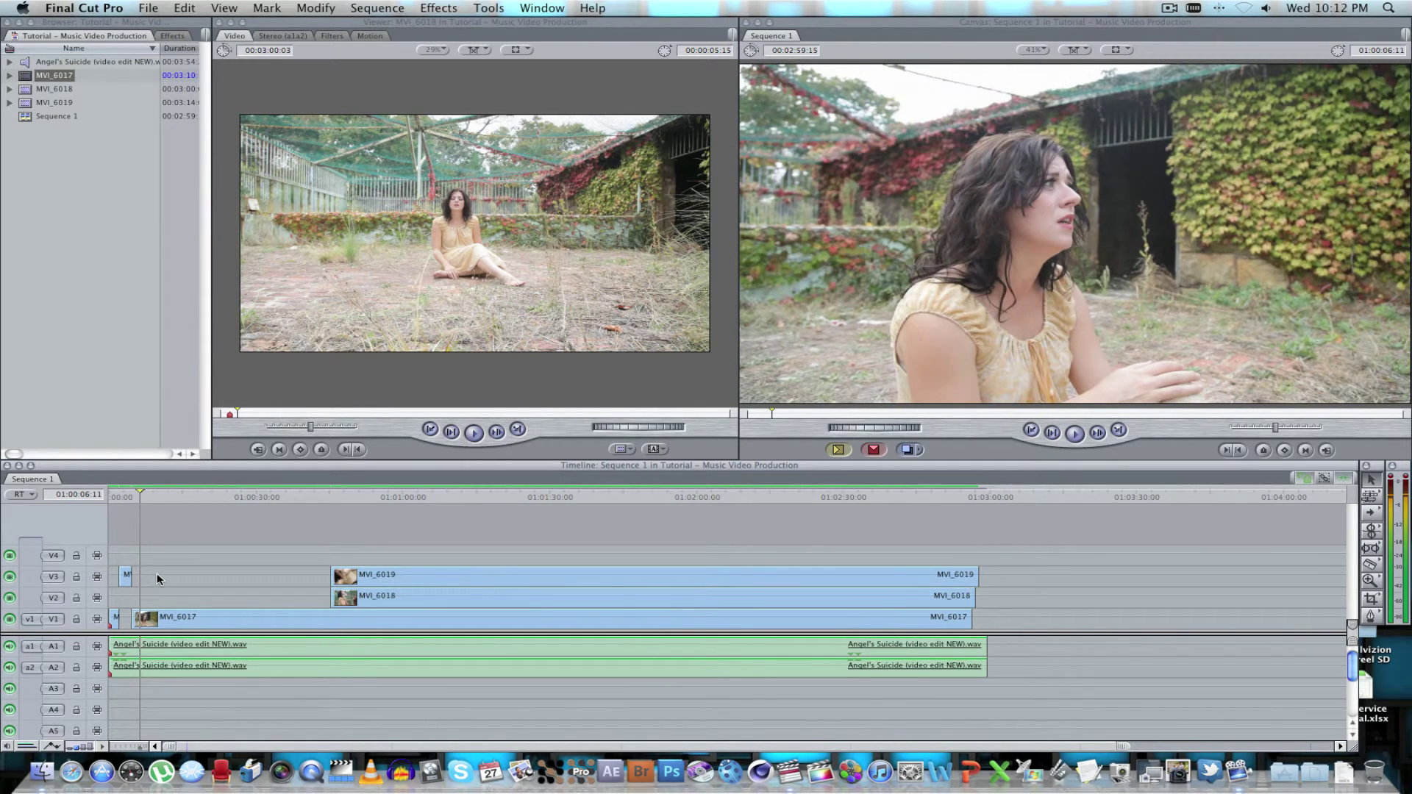
pyautogui.press('b')
pyautogui.click(141, 616)
pyautogui.press('a')
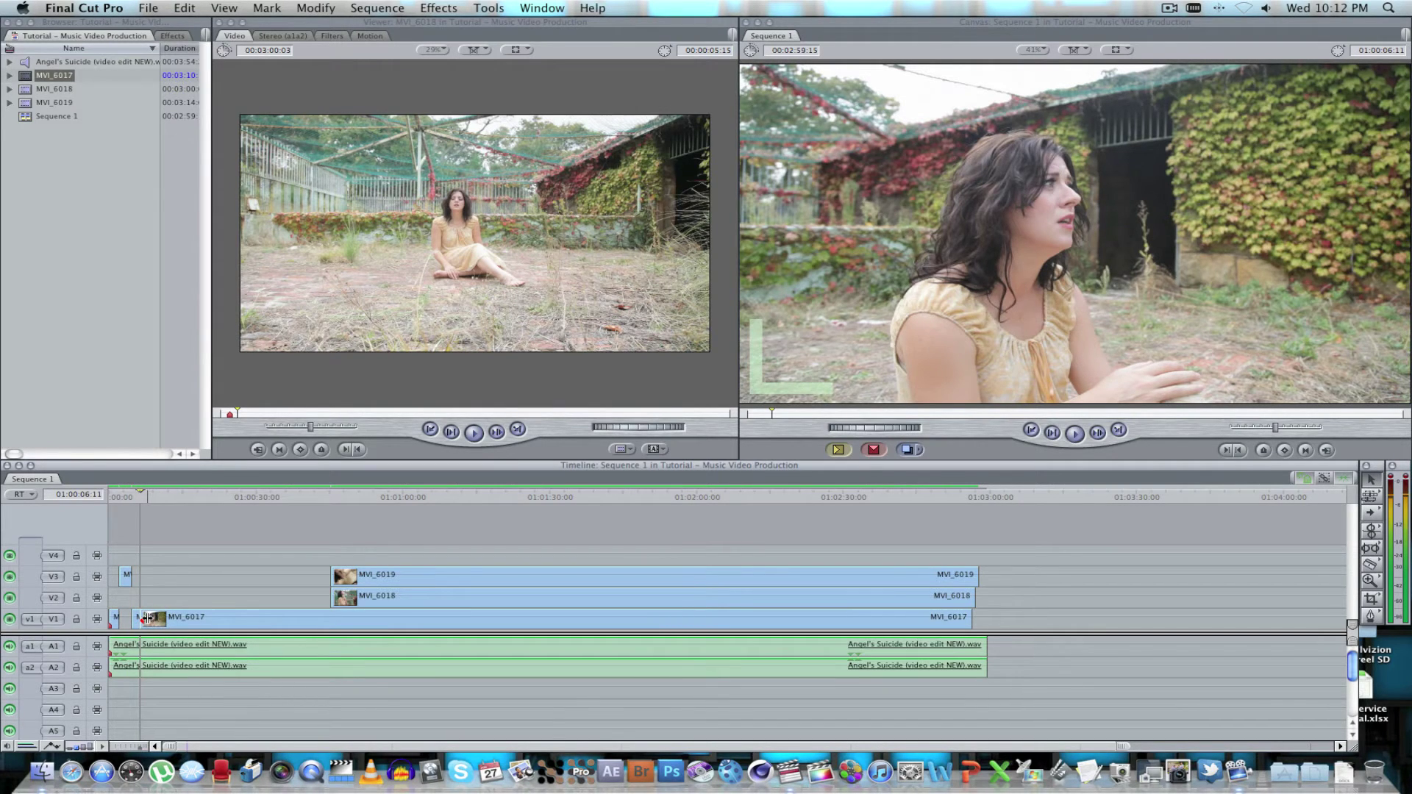
pyautogui.moveTo(147, 618)
pyautogui.mouseDown()
pyautogui.moveTo(339, 618)
pyautogui.moveTo(149, 597)
pyautogui.mouseUp()
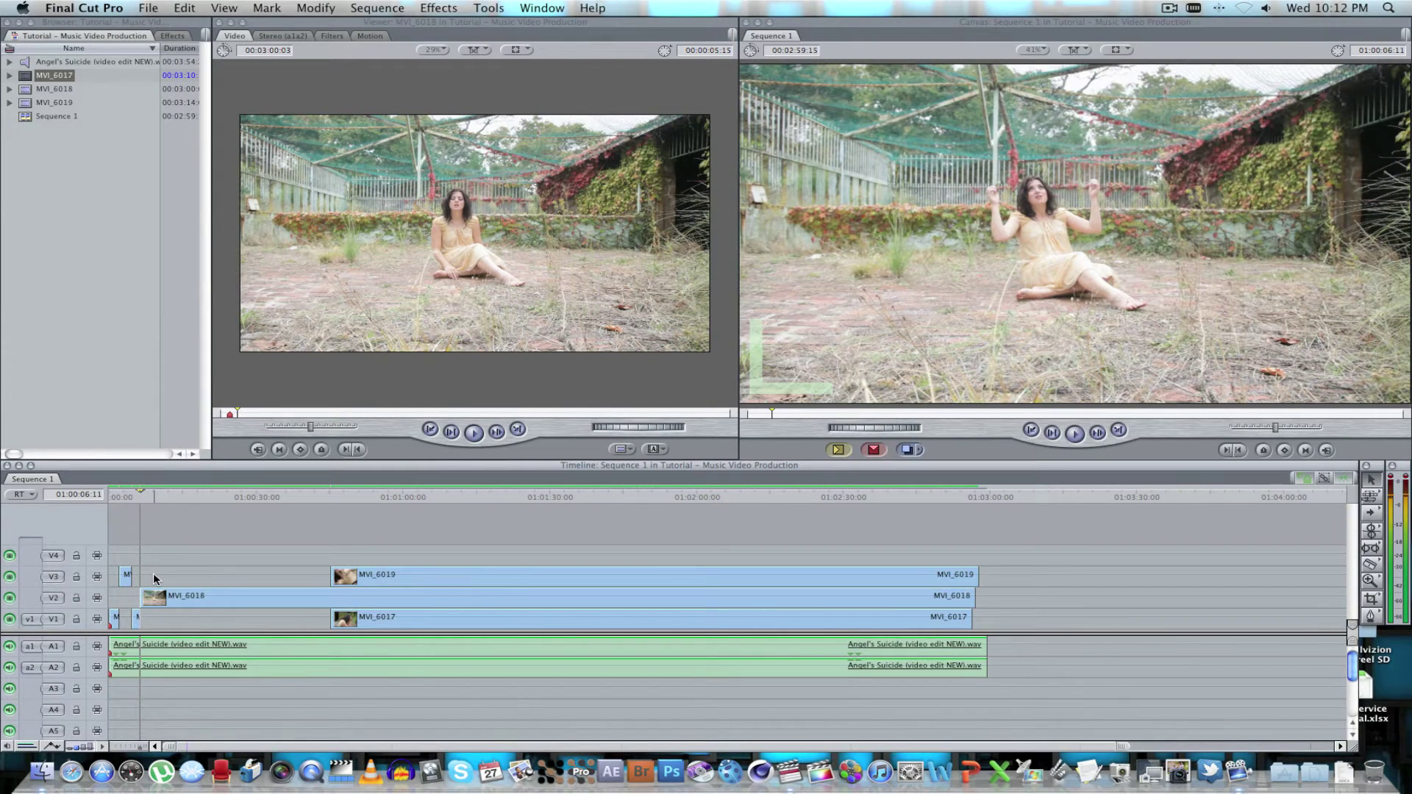
# Step: Trim MVI_6018's start later and trim MVI_6019's start to the playhead
pyautogui.press('space')
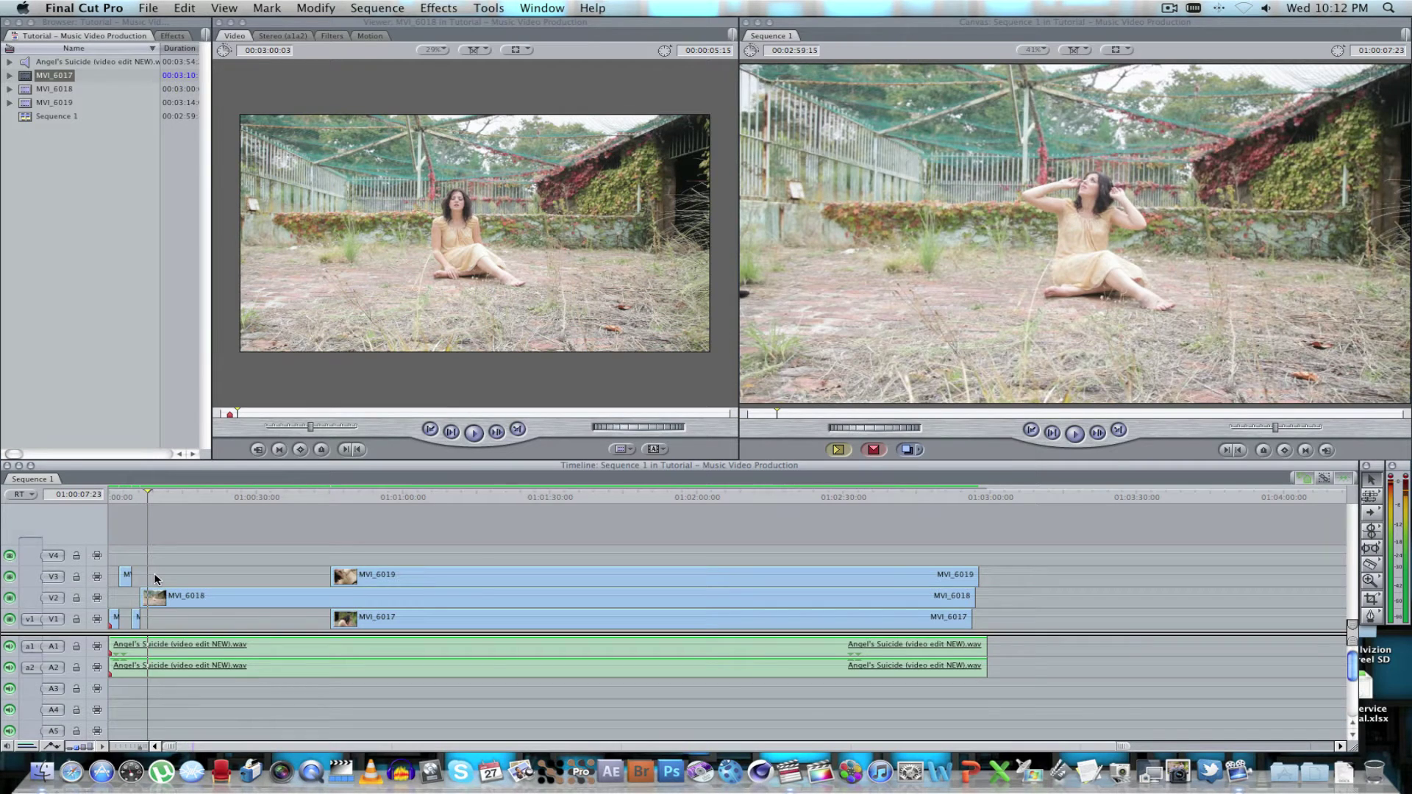
pyautogui.press('Up')
pyautogui.moveTo(141, 595)
pyautogui.mouseDown()
pyautogui.moveTo(331, 597)
pyautogui.moveTo(141, 581)
pyautogui.mouseUp()
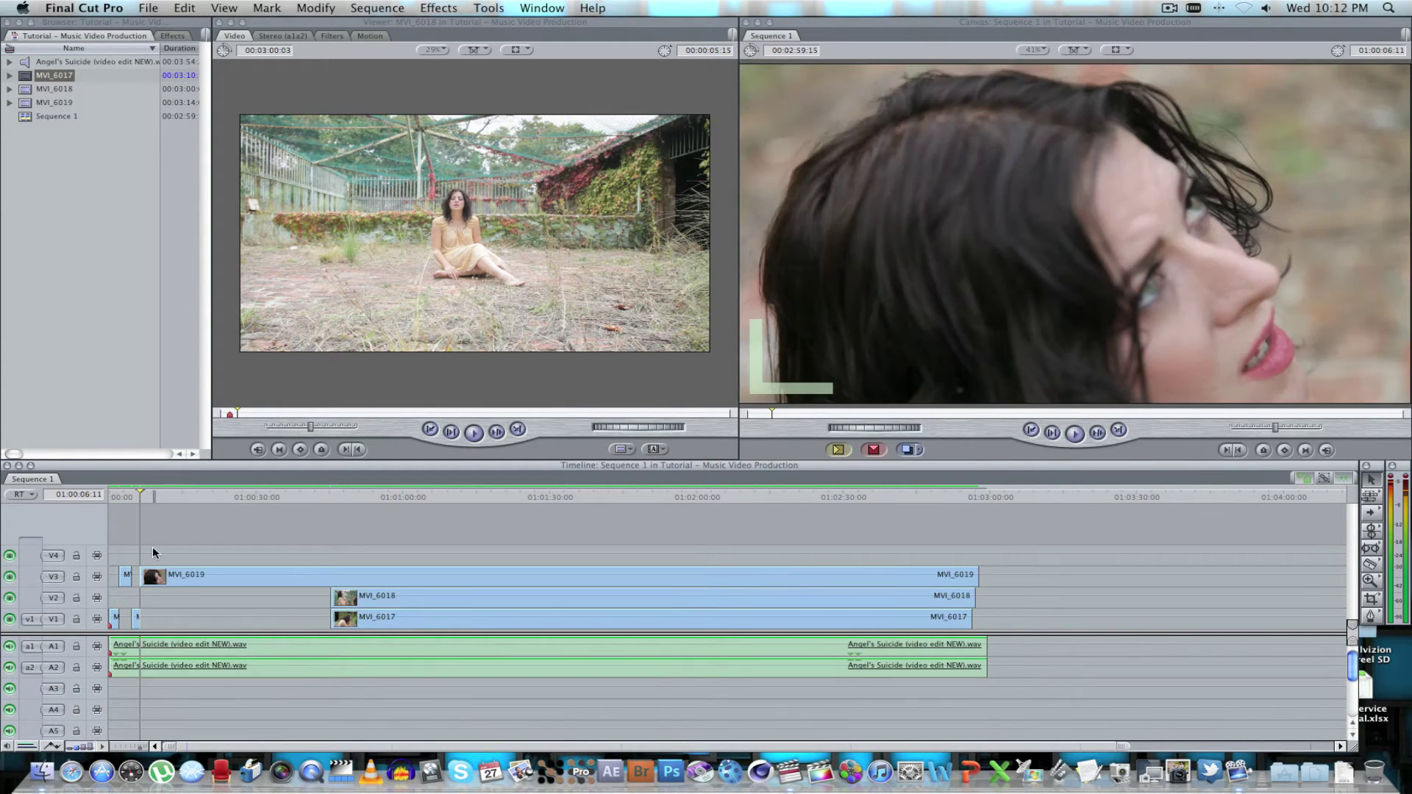
pyautogui.press('space')
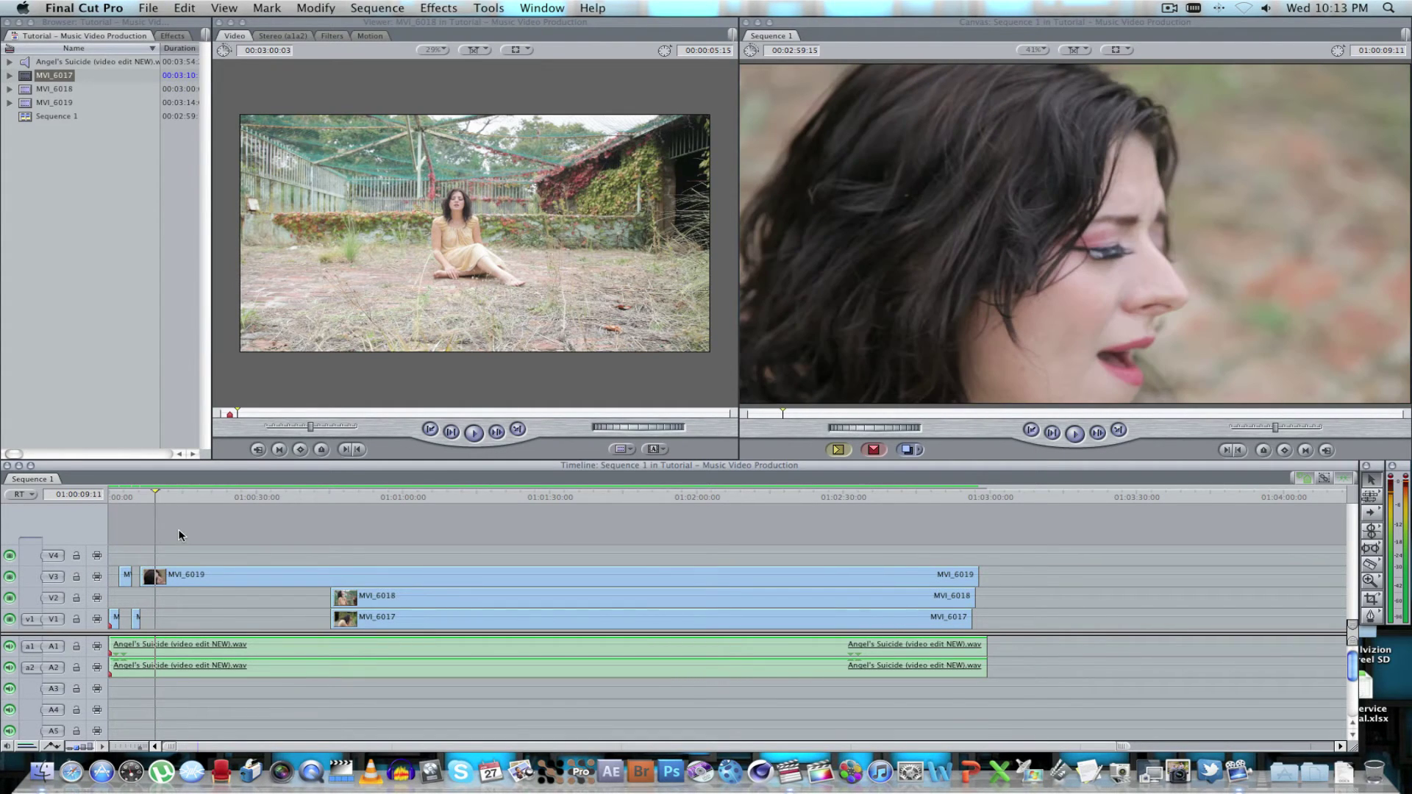
pyautogui.moveTo(142, 574)
pyautogui.mouseDown()
pyautogui.moveTo(327, 574)
pyautogui.moveTo(157, 595)
pyautogui.mouseUp()
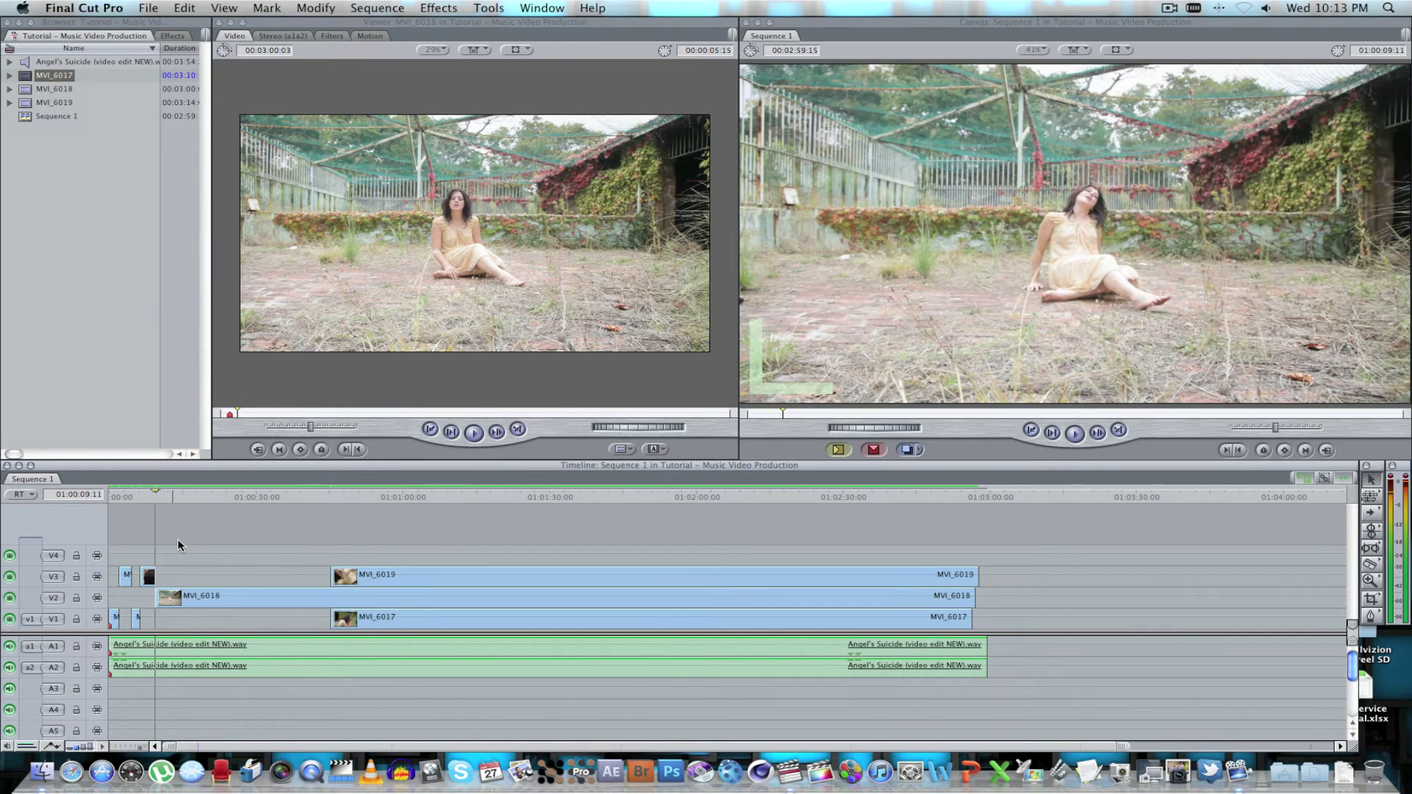
# Step: Split MVI_6018 at the playhead and move its remainder under MVI_6019
pyautogui.press('space')
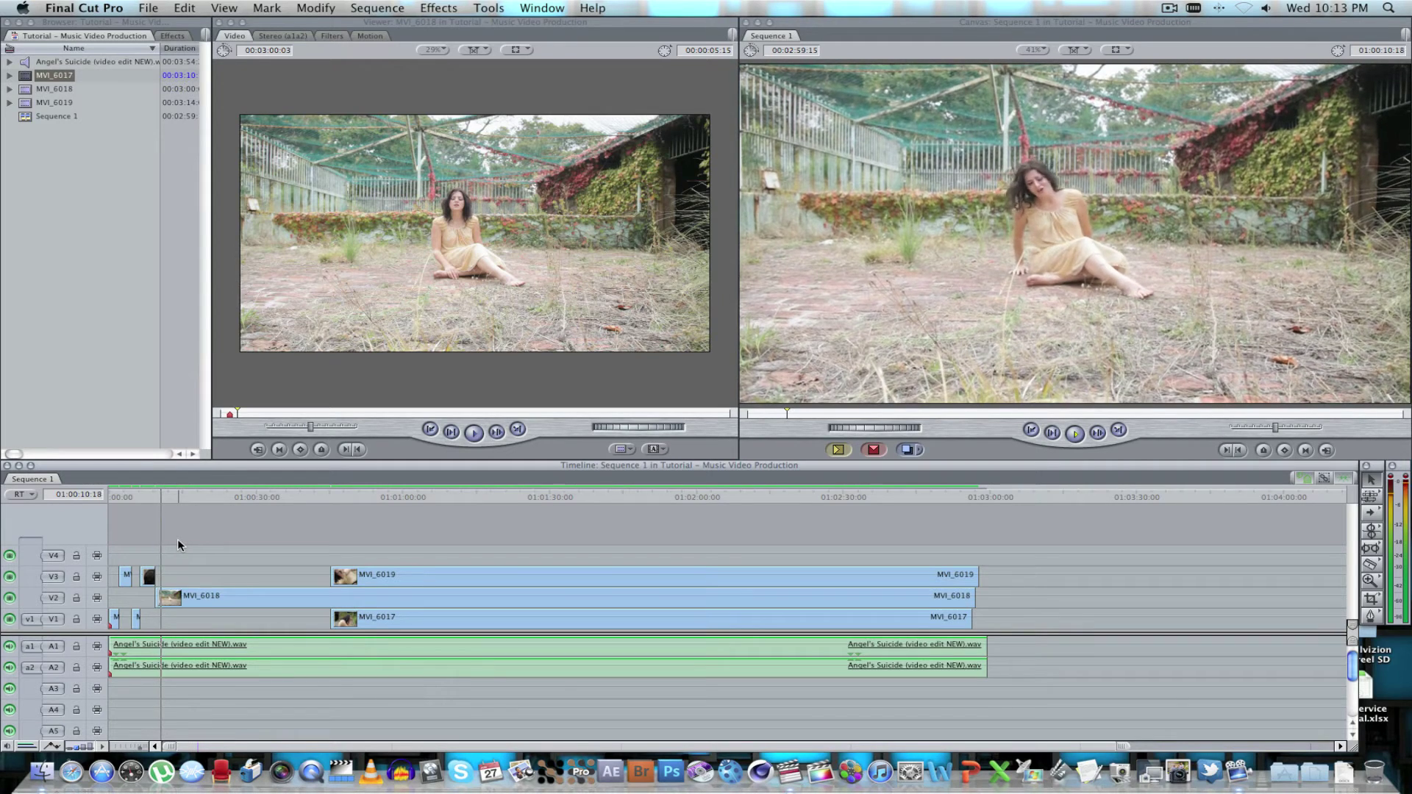
pyautogui.press('b')
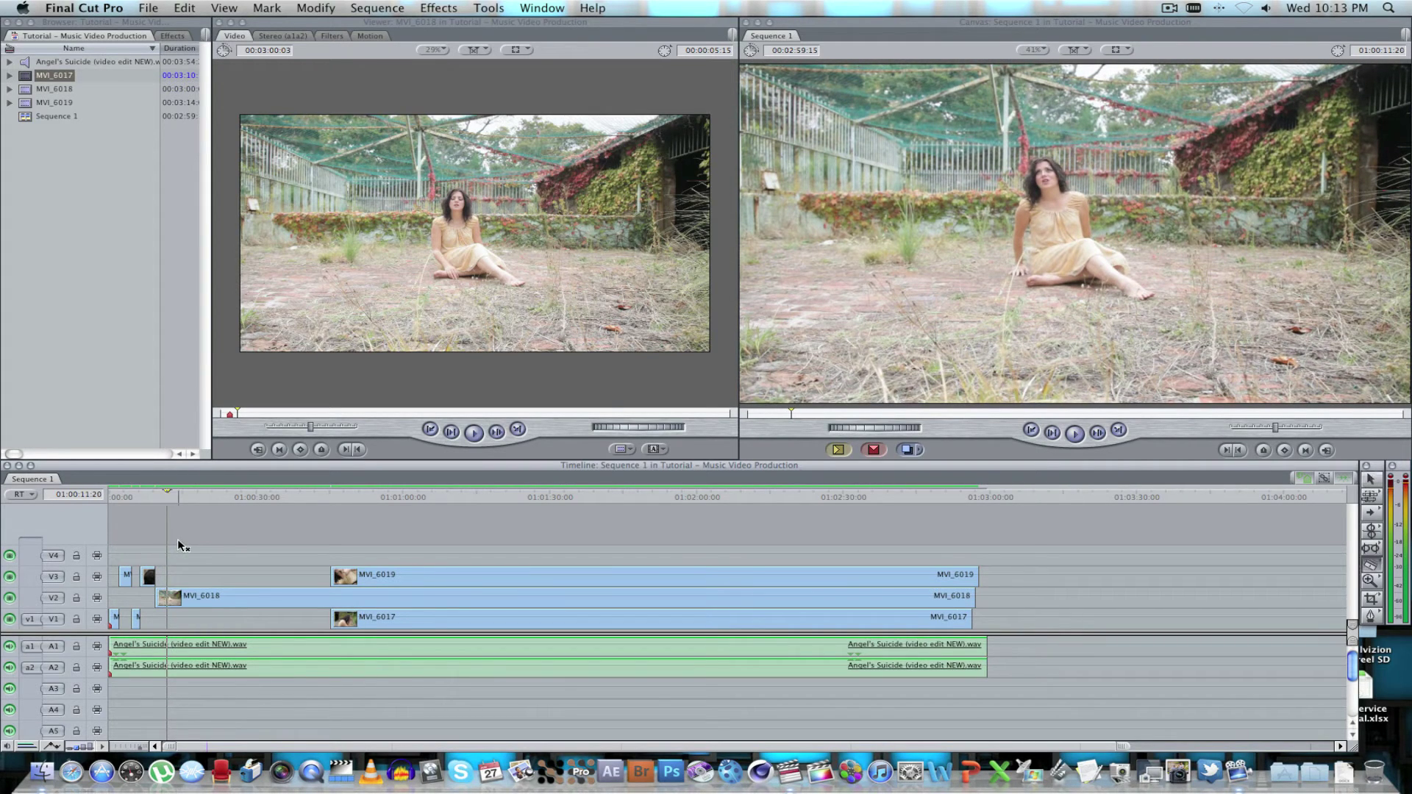
pyautogui.click(169, 595)
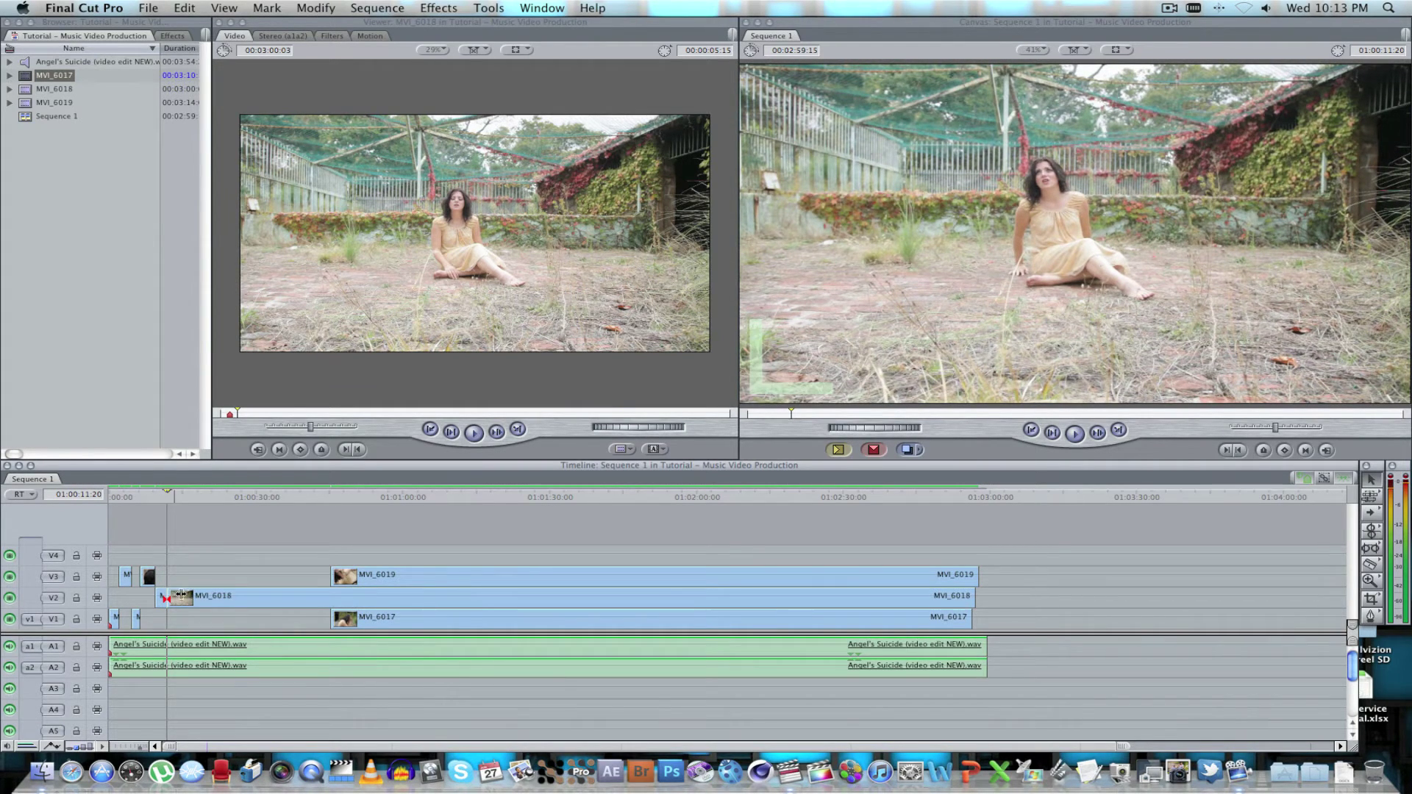
pyautogui.moveTo(180, 594); pyautogui.dragTo(343, 595)
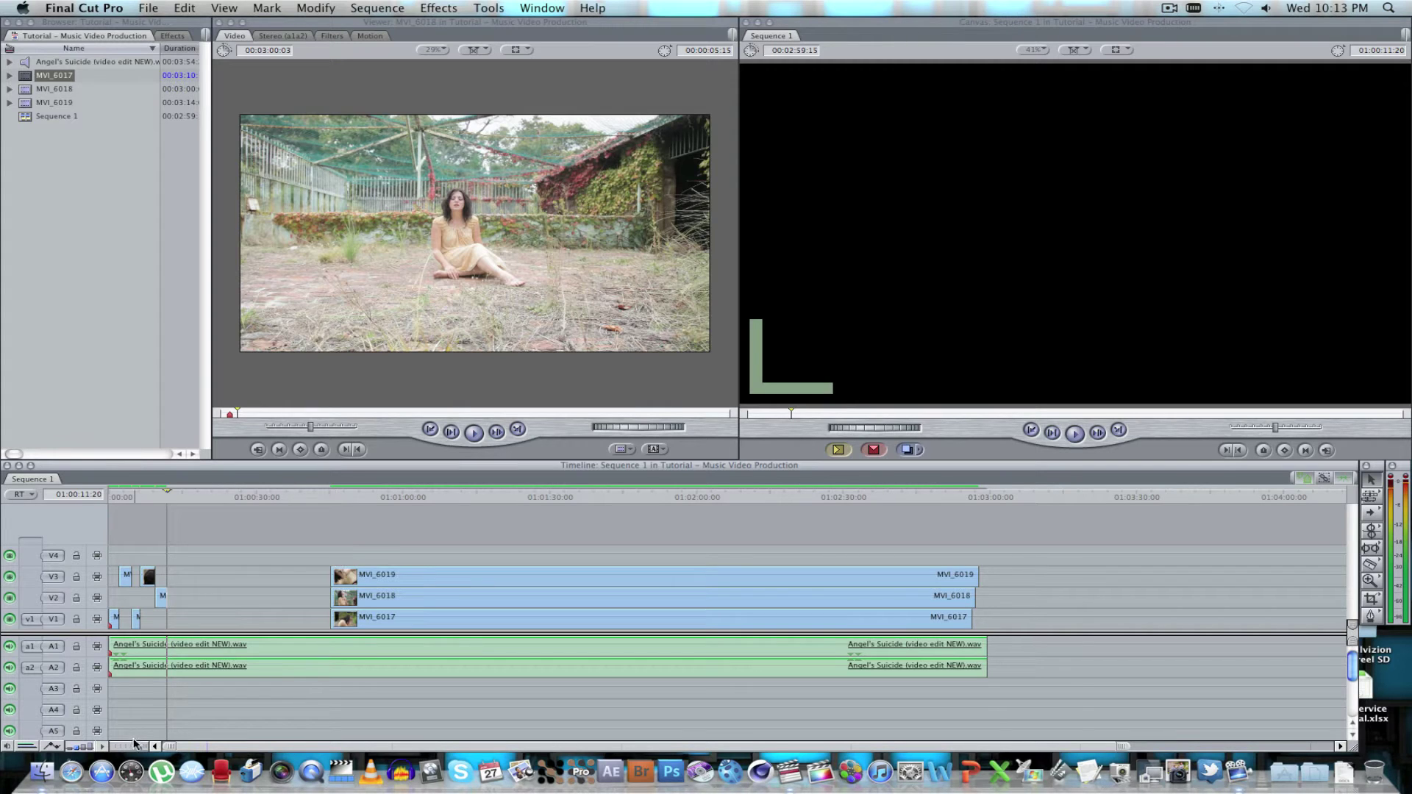
# Step: Move MVI_6019 earlier to the playhead, then split it and move its remainder above MVI_6018
pyautogui.moveTo(134, 744); pyautogui.dragTo(125, 750)
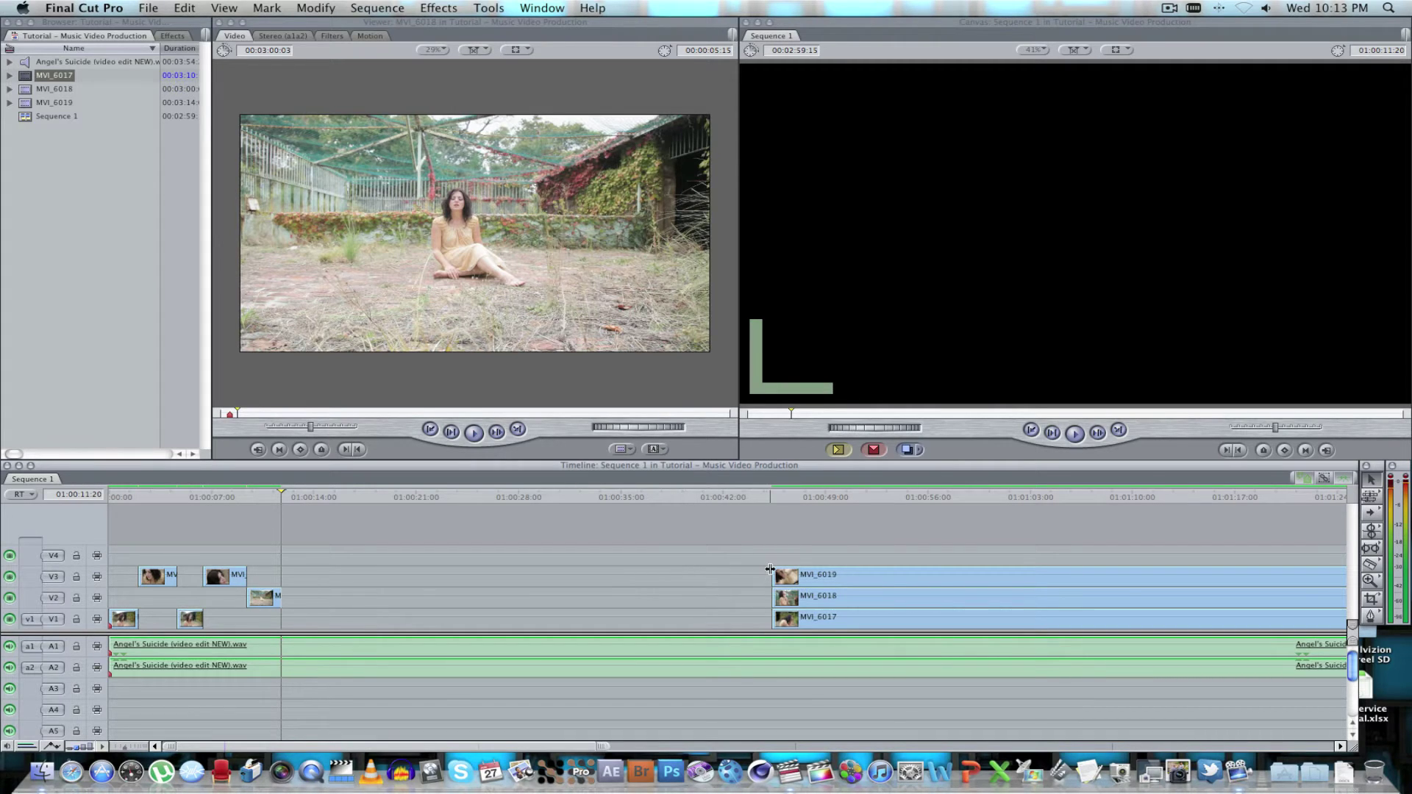
pyautogui.moveTo(770, 568); pyautogui.dragTo(313, 558)
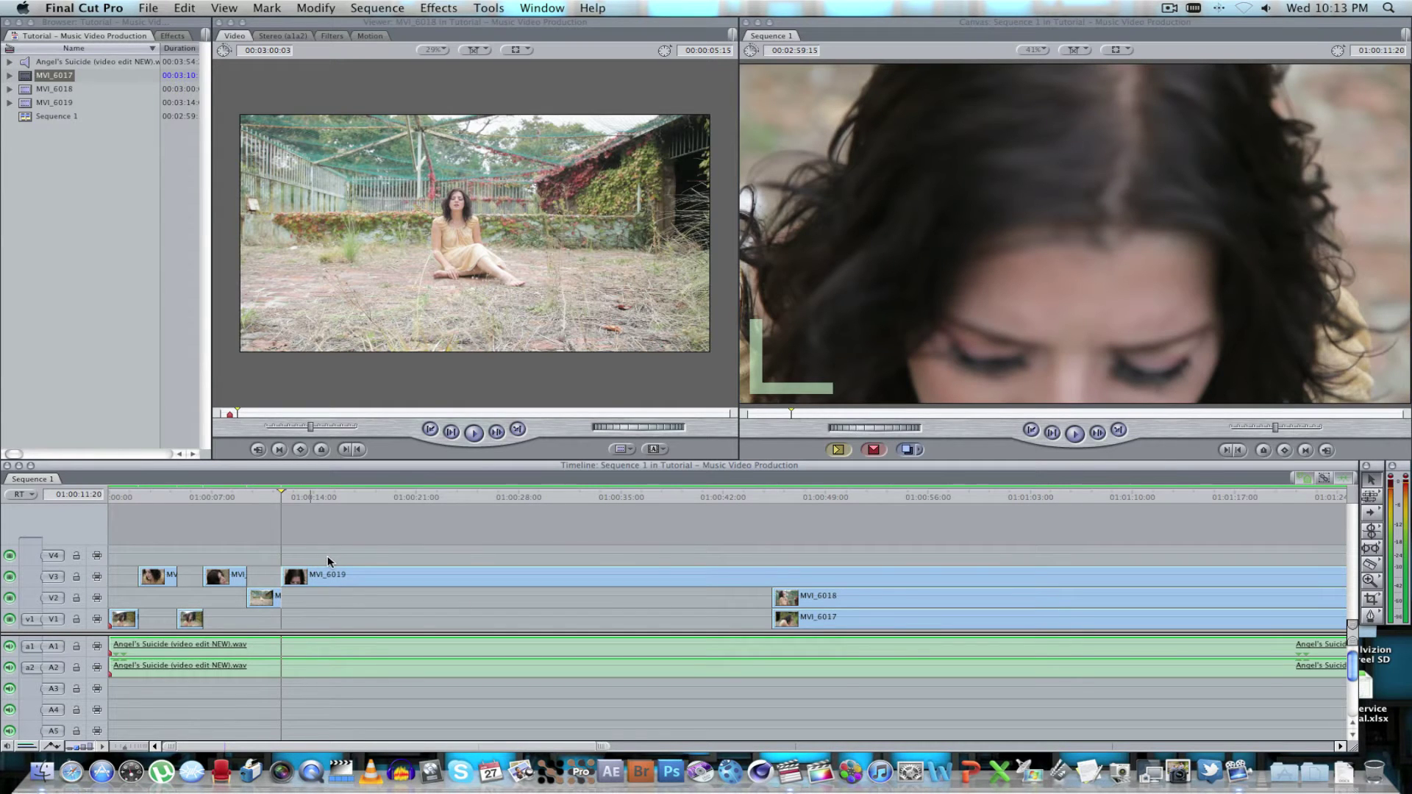
pyautogui.press('space')
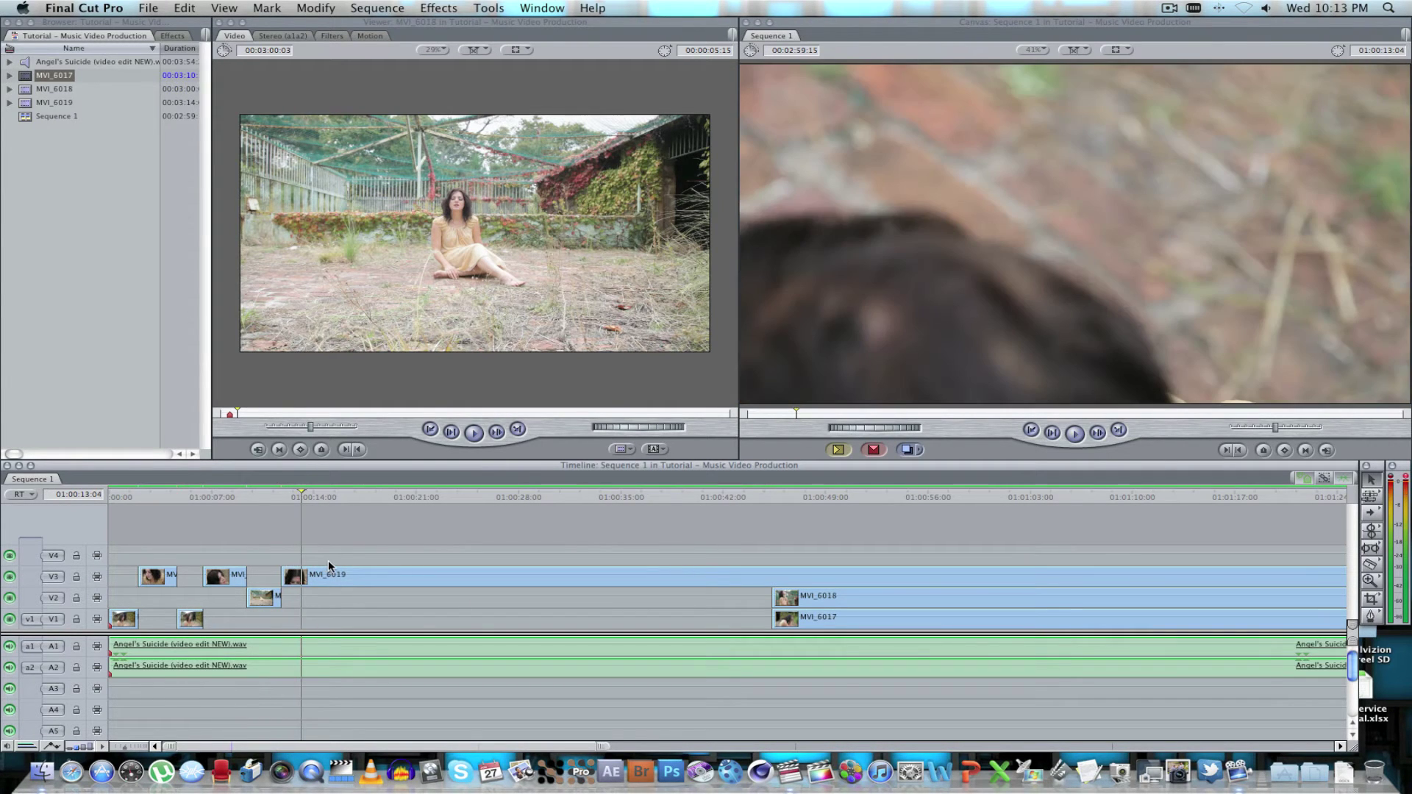
pyautogui.press('b')
pyautogui.click(304, 577)
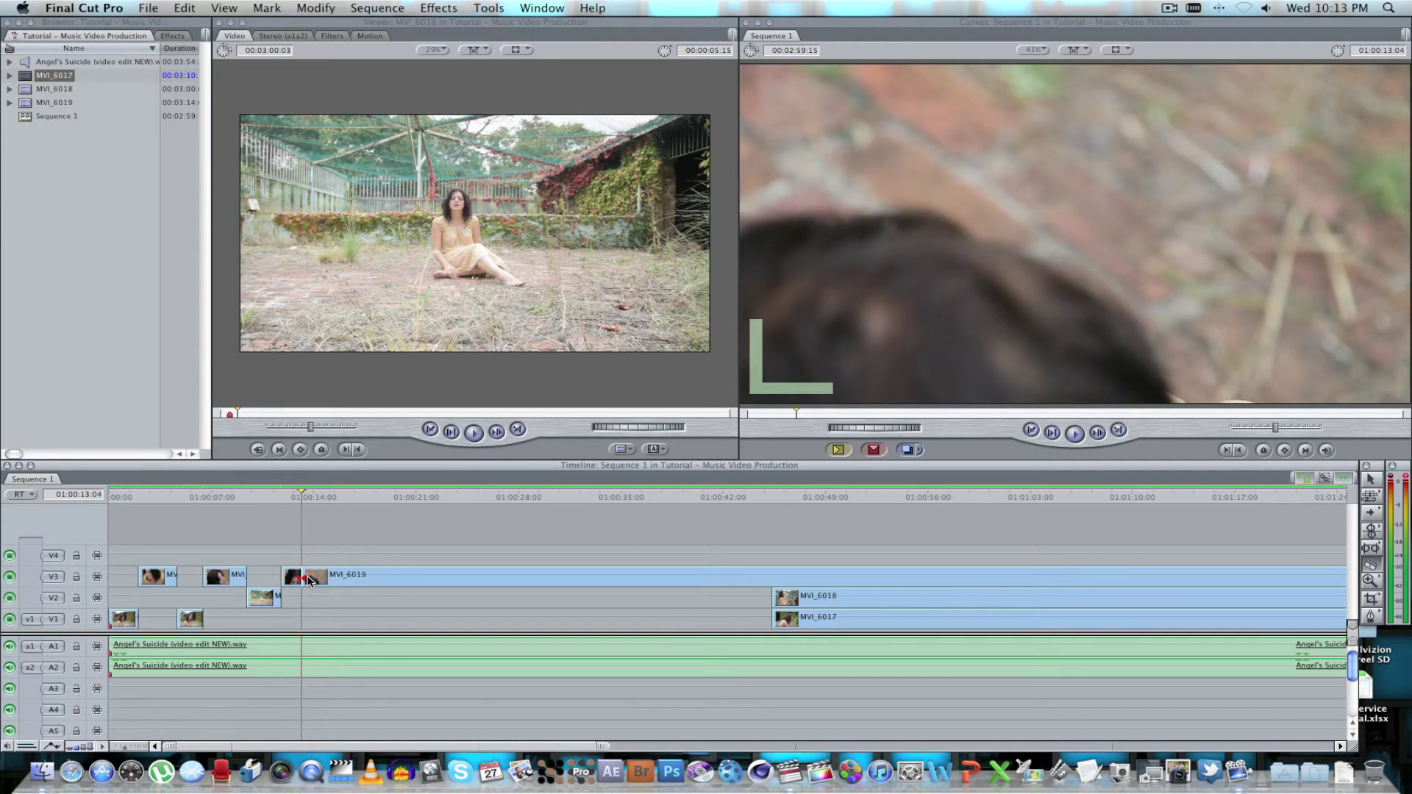
pyautogui.press('a')
pyautogui.moveTo(308, 575); pyautogui.dragTo(301, 618)
# Step: Split MVI_6017 on V1 and MVI_6018 on V2 at the playhead, moving their remainders later
pyautogui.press('space')
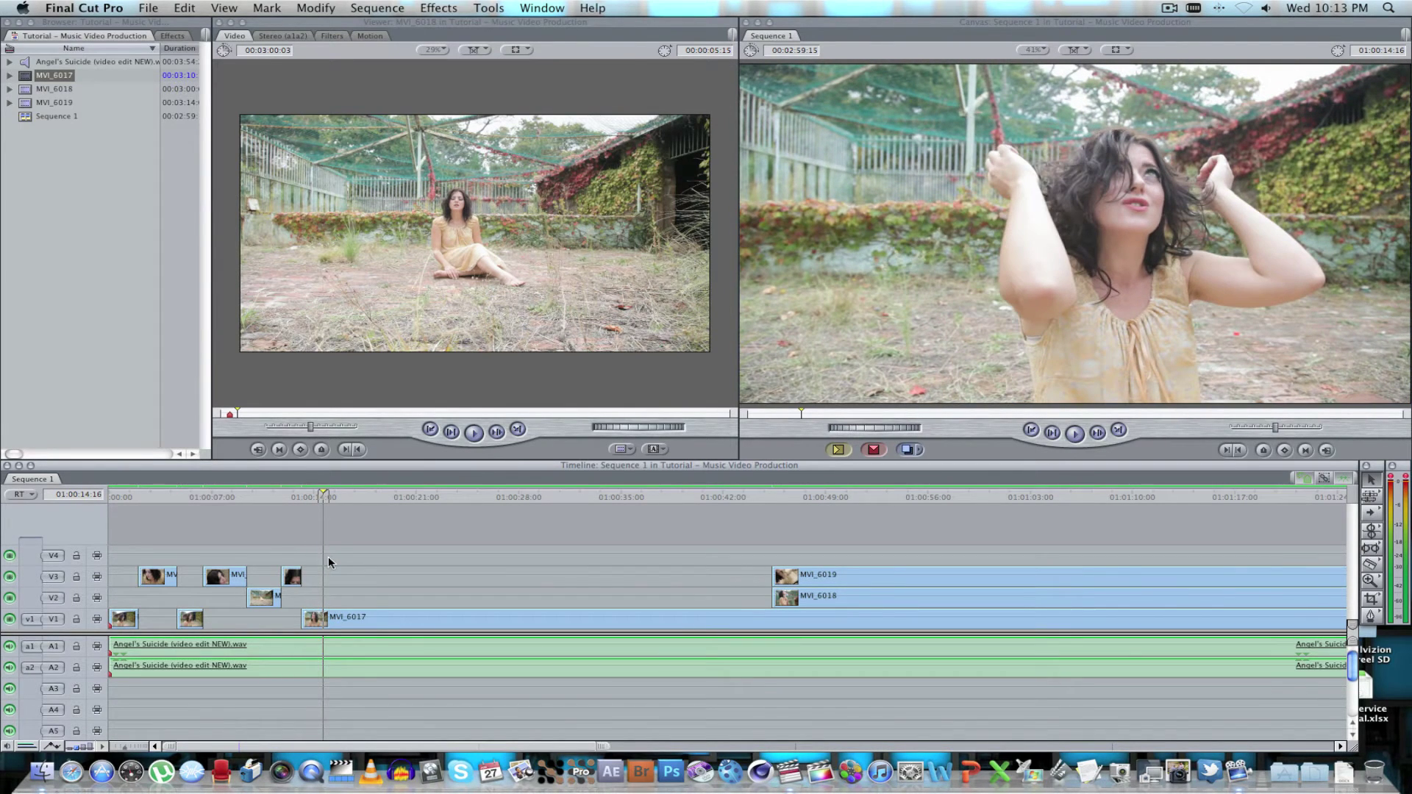
pyautogui.press('b')
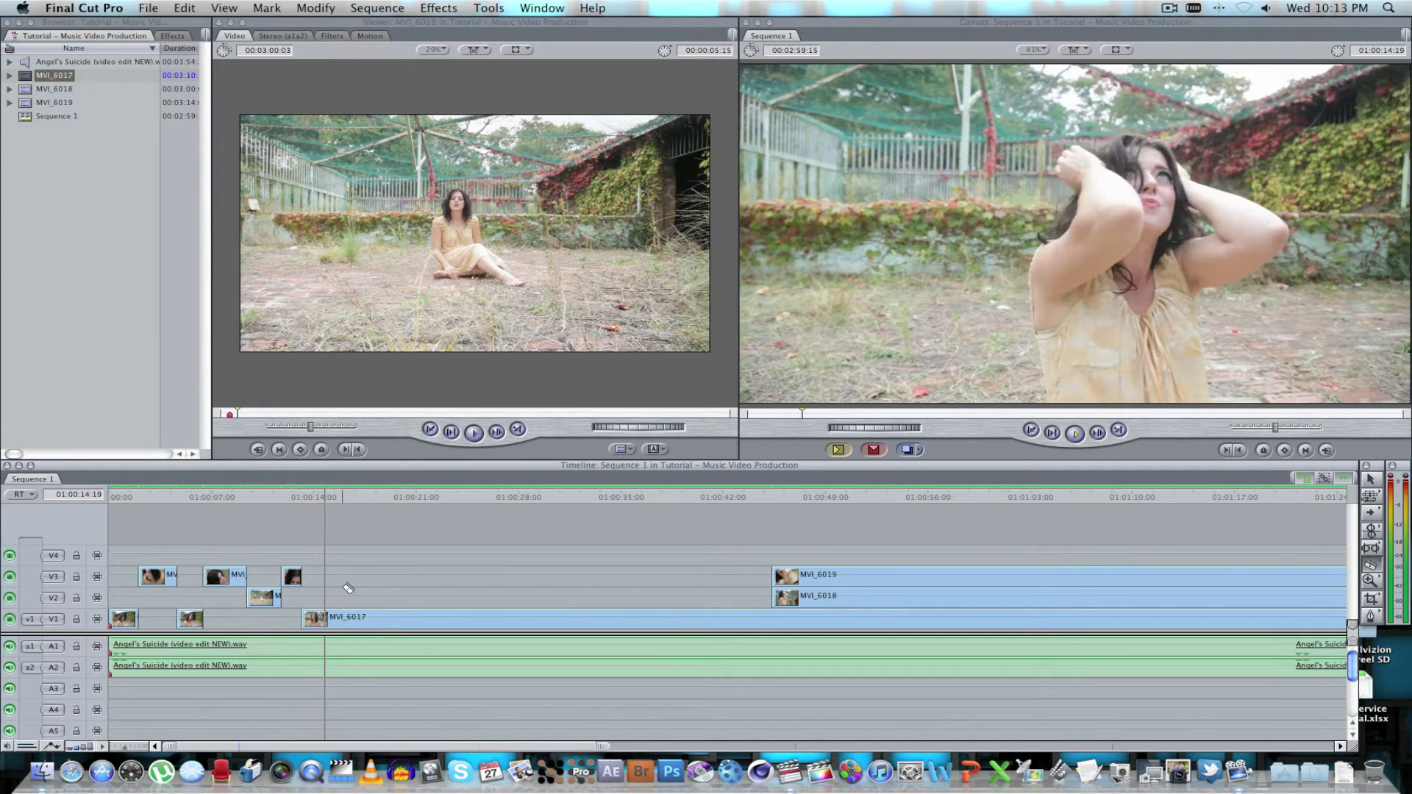
pyautogui.click(350, 617)
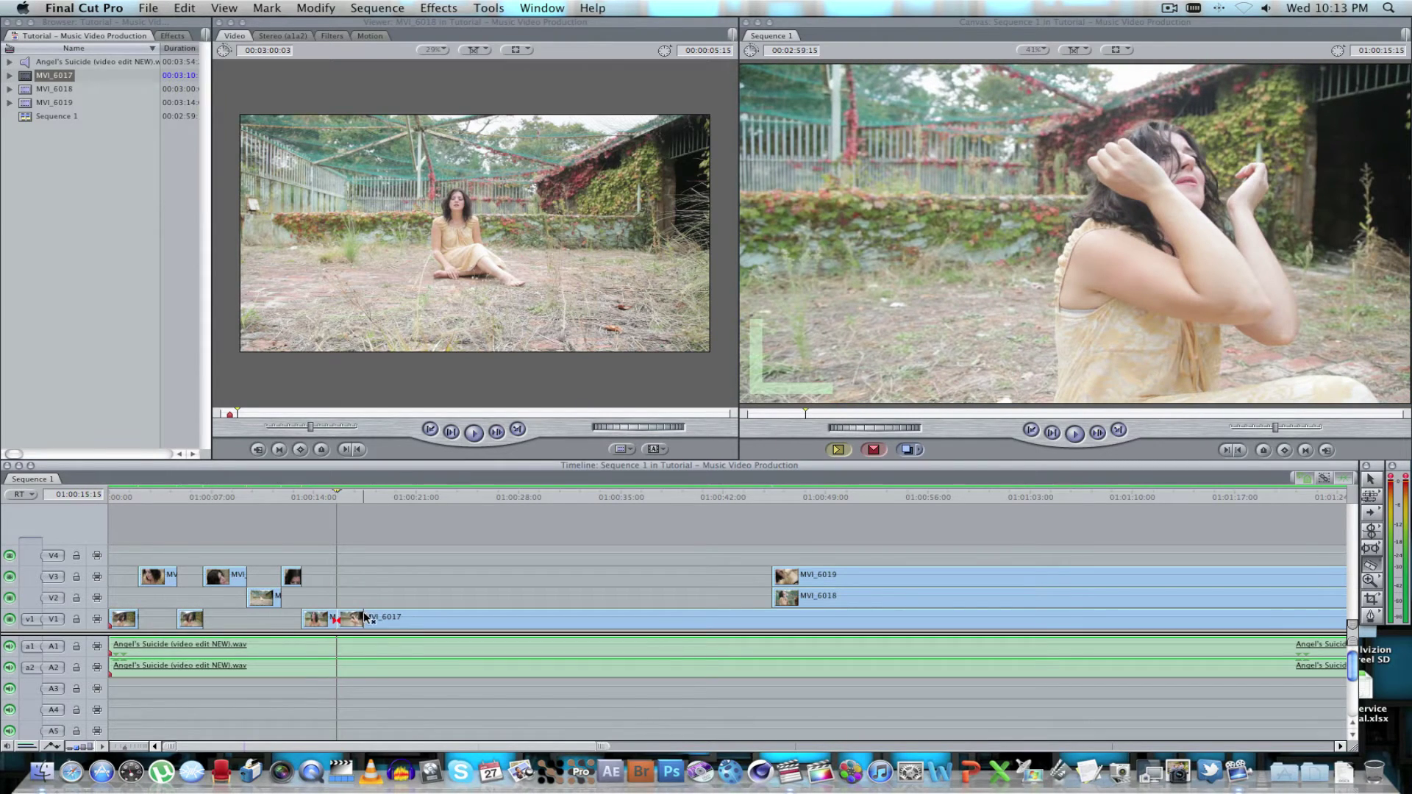
pyautogui.press('a')
pyautogui.moveTo(340, 617)
pyautogui.mouseDown()
pyautogui.moveTo(773, 618)
pyautogui.moveTo(768, 597)
pyautogui.moveTo(338, 598)
pyautogui.mouseUp()
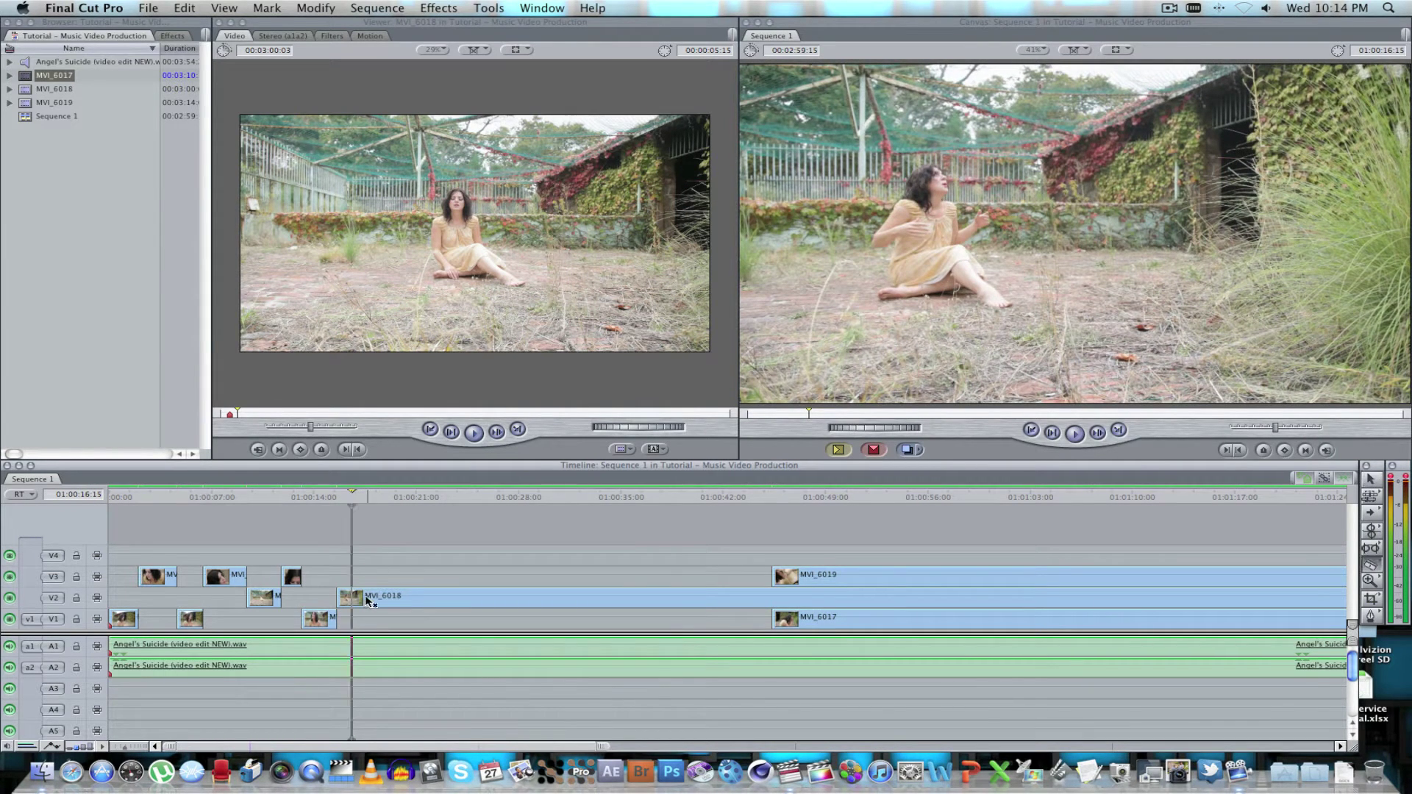
pyautogui.hotkey('ctrl', 'v')
pyautogui.moveTo(360, 599)
pyautogui.mouseDown()
pyautogui.moveTo(769, 580)
pyautogui.moveTo(351, 579)
pyautogui.mouseUp()
# Step: Split MVI_6019 on V3 and MVI_6018 on V2 at successive cut points, moving their remainders later
pyautogui.press('space')
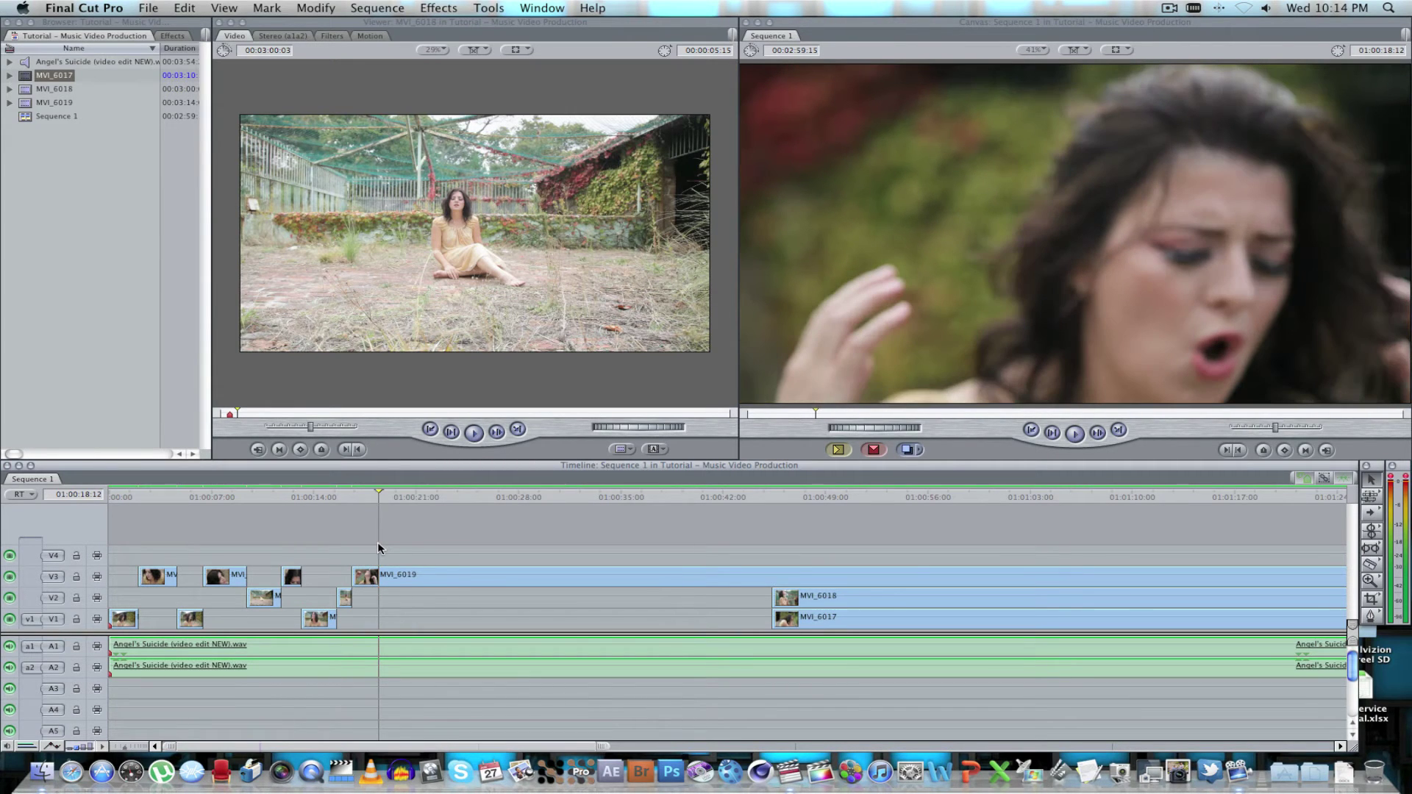
pyautogui.press('b')
pyautogui.click(380, 578)
pyautogui.press('a')
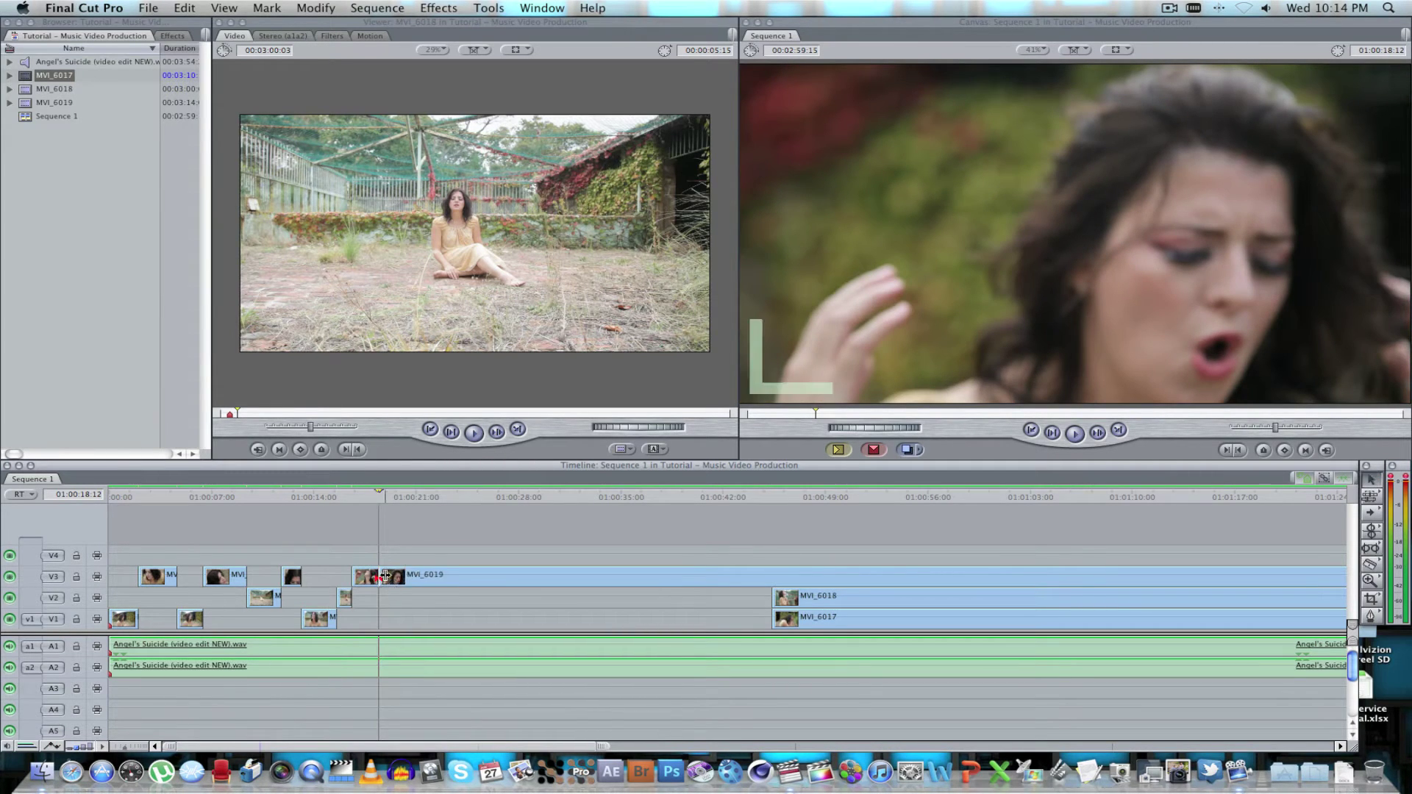
pyautogui.moveTo(388, 578)
pyautogui.mouseDown()
pyautogui.moveTo(847, 579)
pyautogui.moveTo(384, 604)
pyautogui.mouseUp()
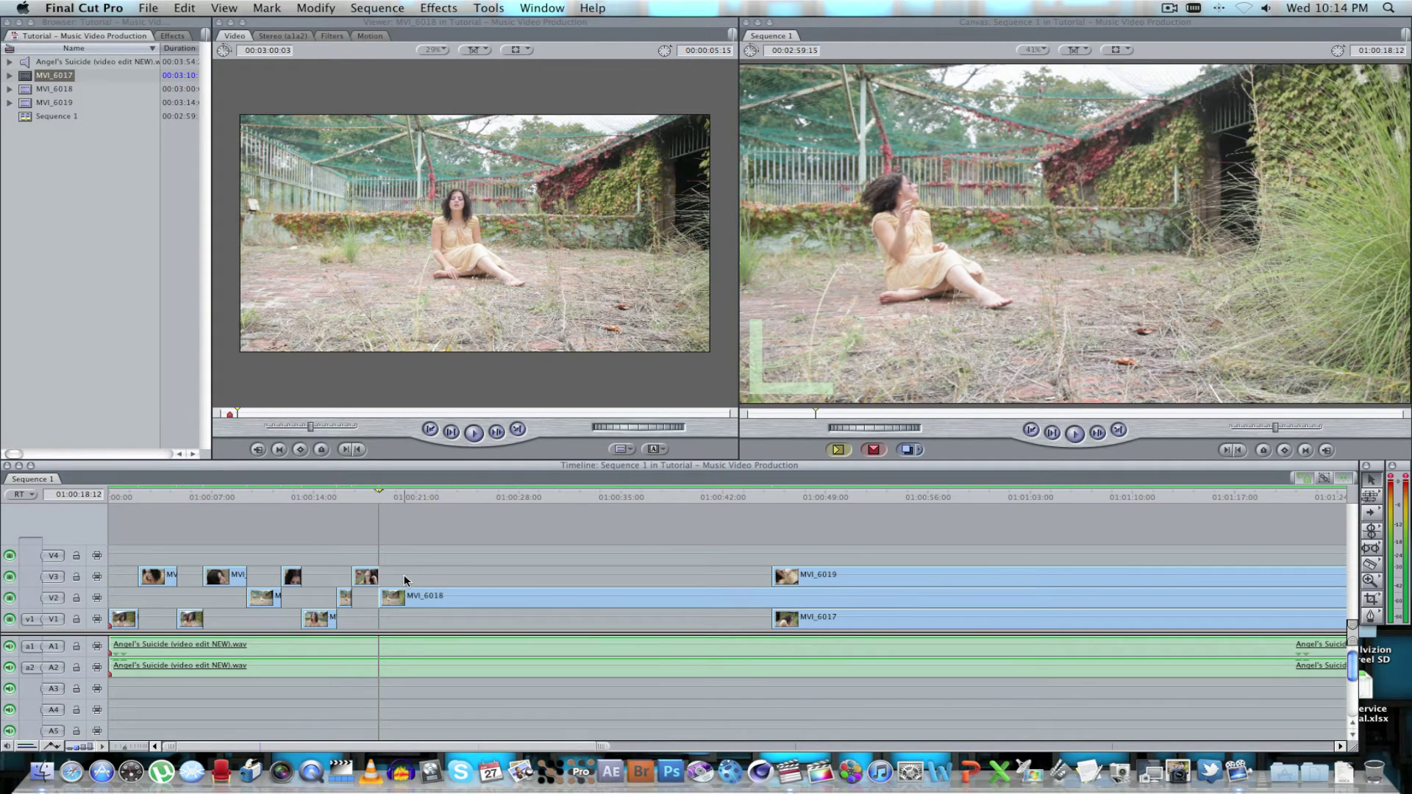
pyautogui.press('space')
pyautogui.press('space')
pyautogui.press('b')
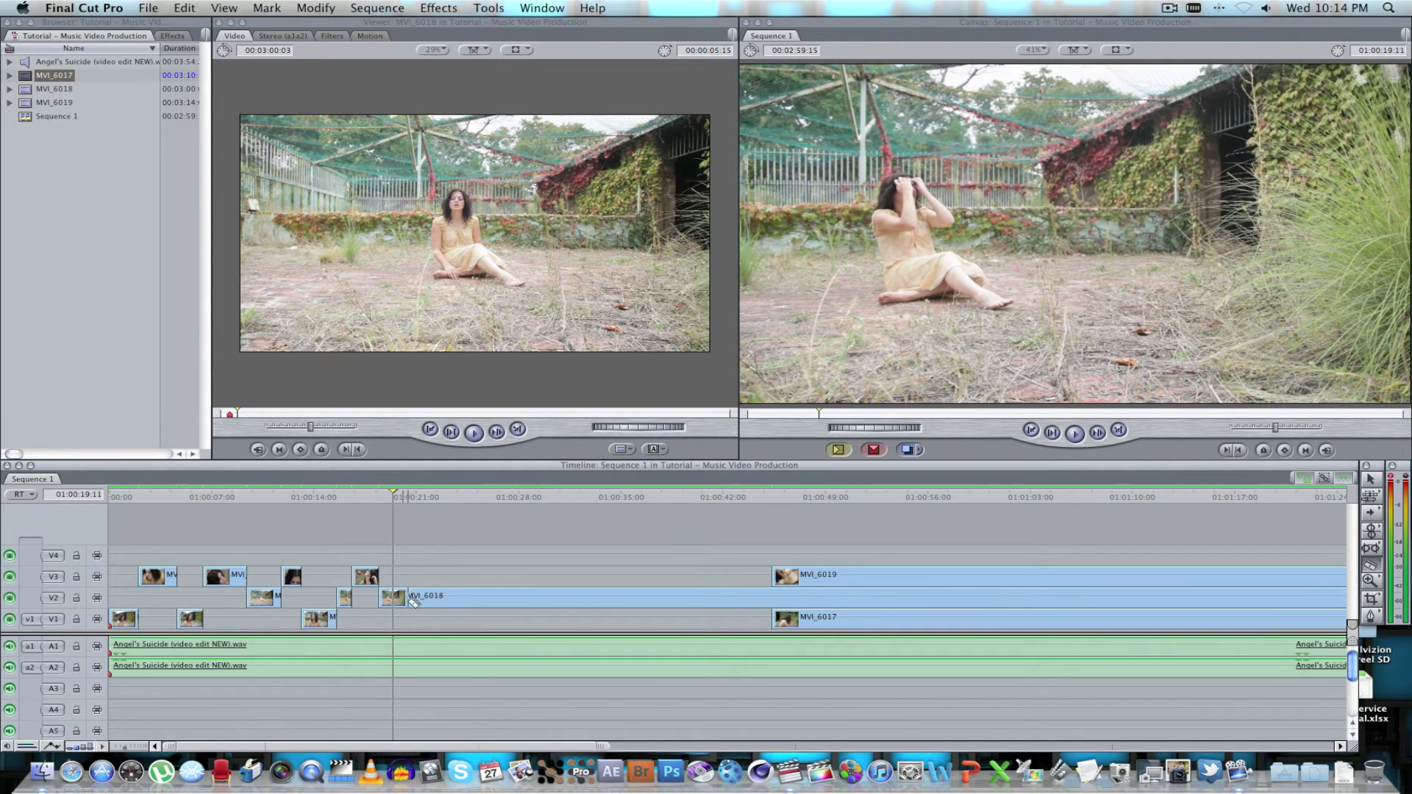
pyautogui.click(393, 599)
pyautogui.press('a')
pyautogui.moveTo(393, 599)
pyautogui.mouseDown()
pyautogui.moveTo(779, 592)
pyautogui.moveTo(573, 618)
pyautogui.moveTo(395, 618)
pyautogui.mouseUp()
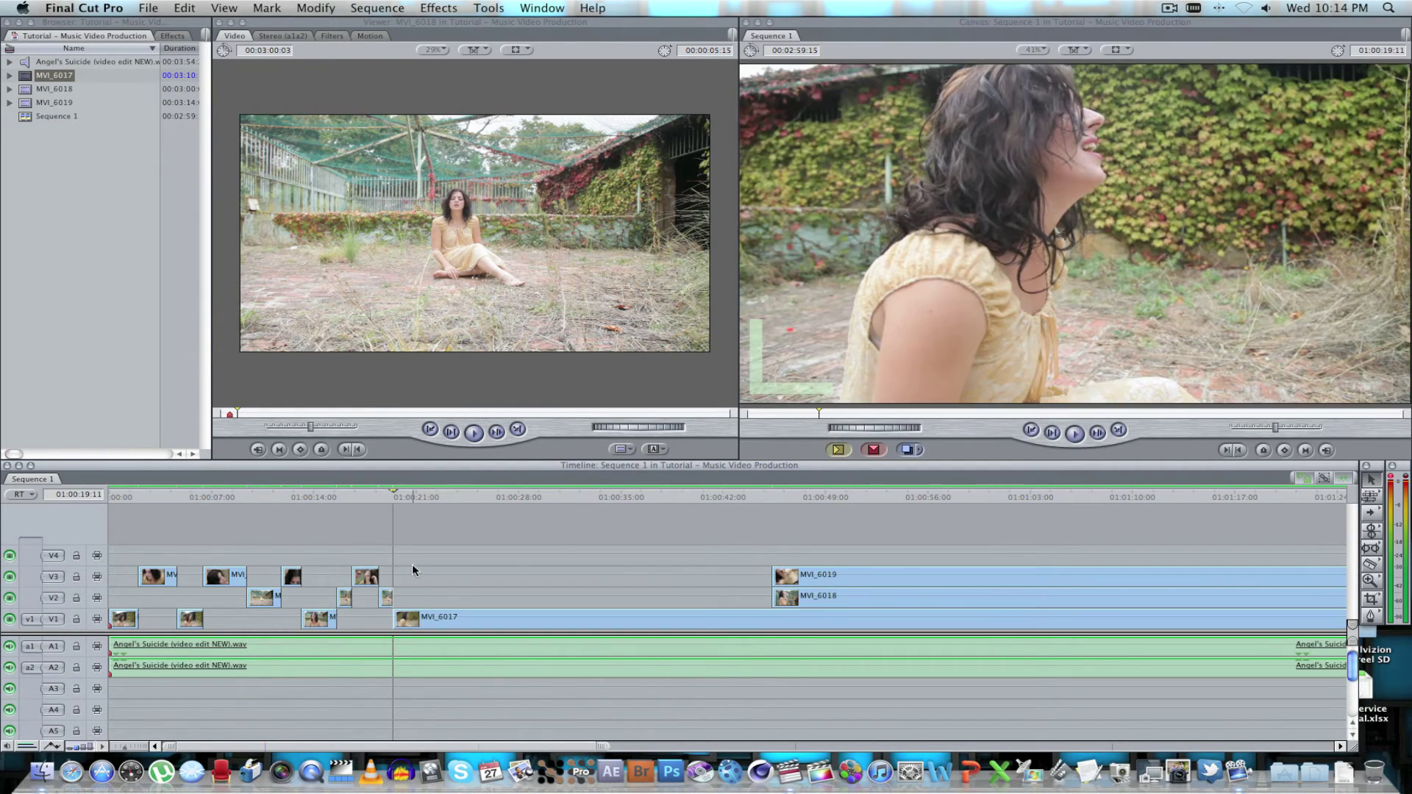
# Step: Split MVI_6017 on V1 at the playhead, move its remainder later, and return to the sequence start
pyautogui.press('space')
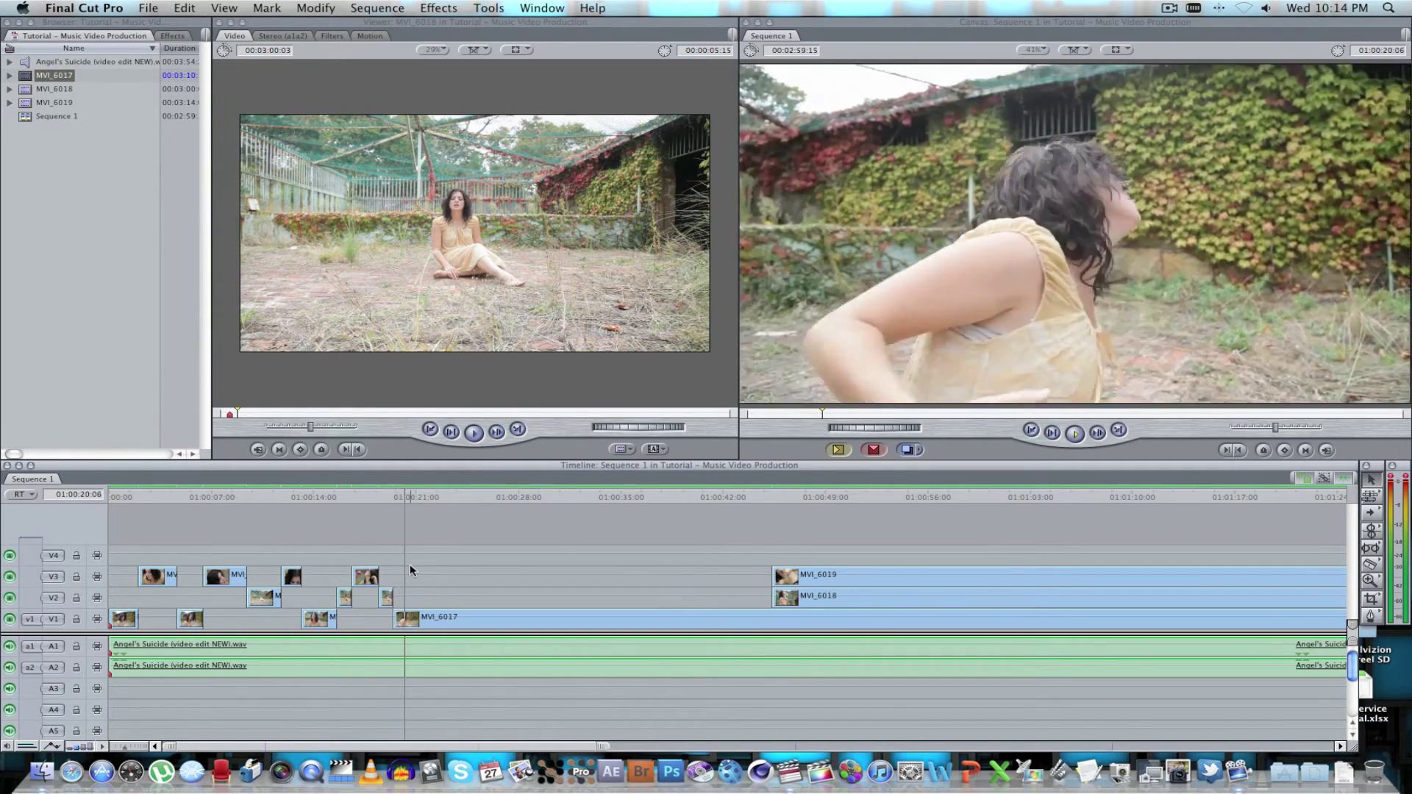
pyautogui.press('b')
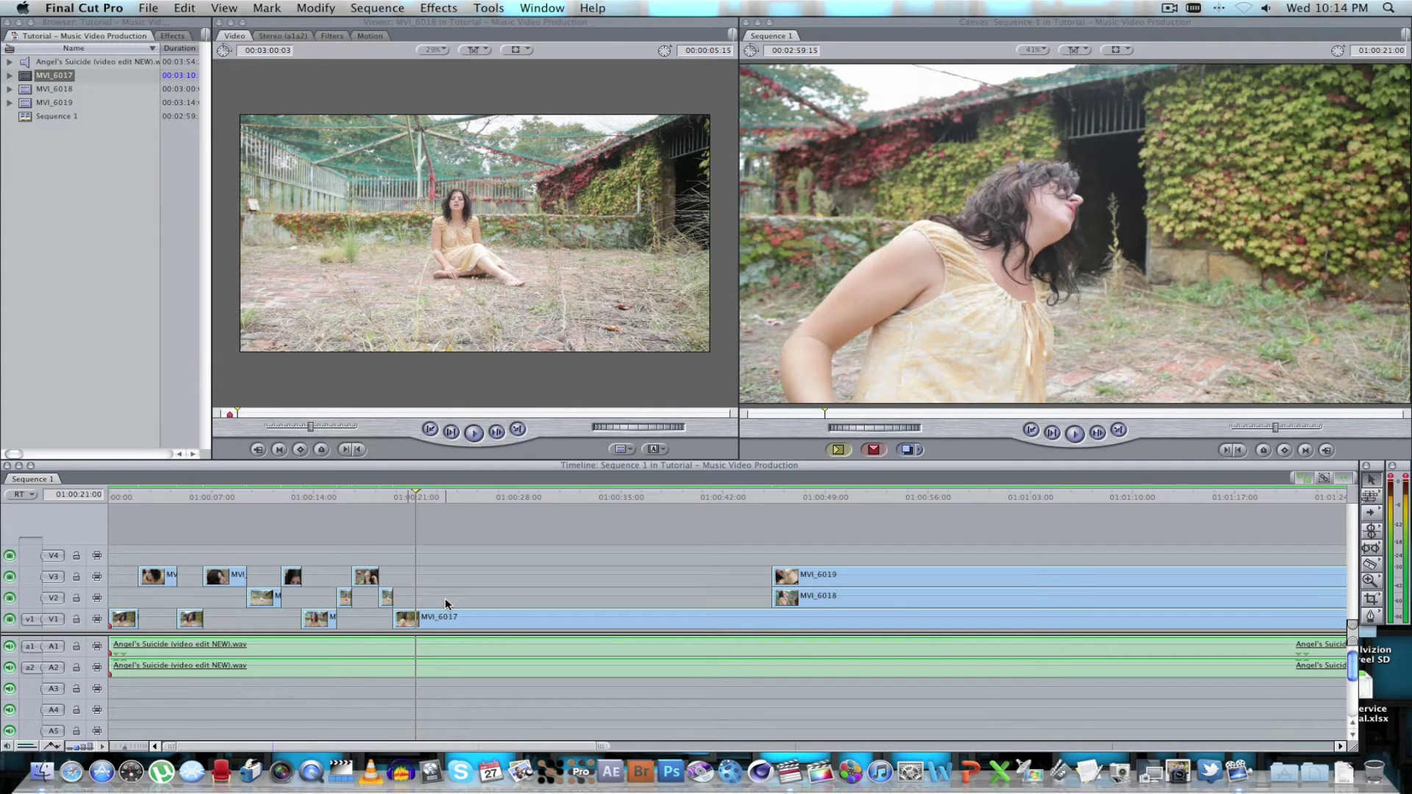
pyautogui.click(415, 618)
pyautogui.press('a')
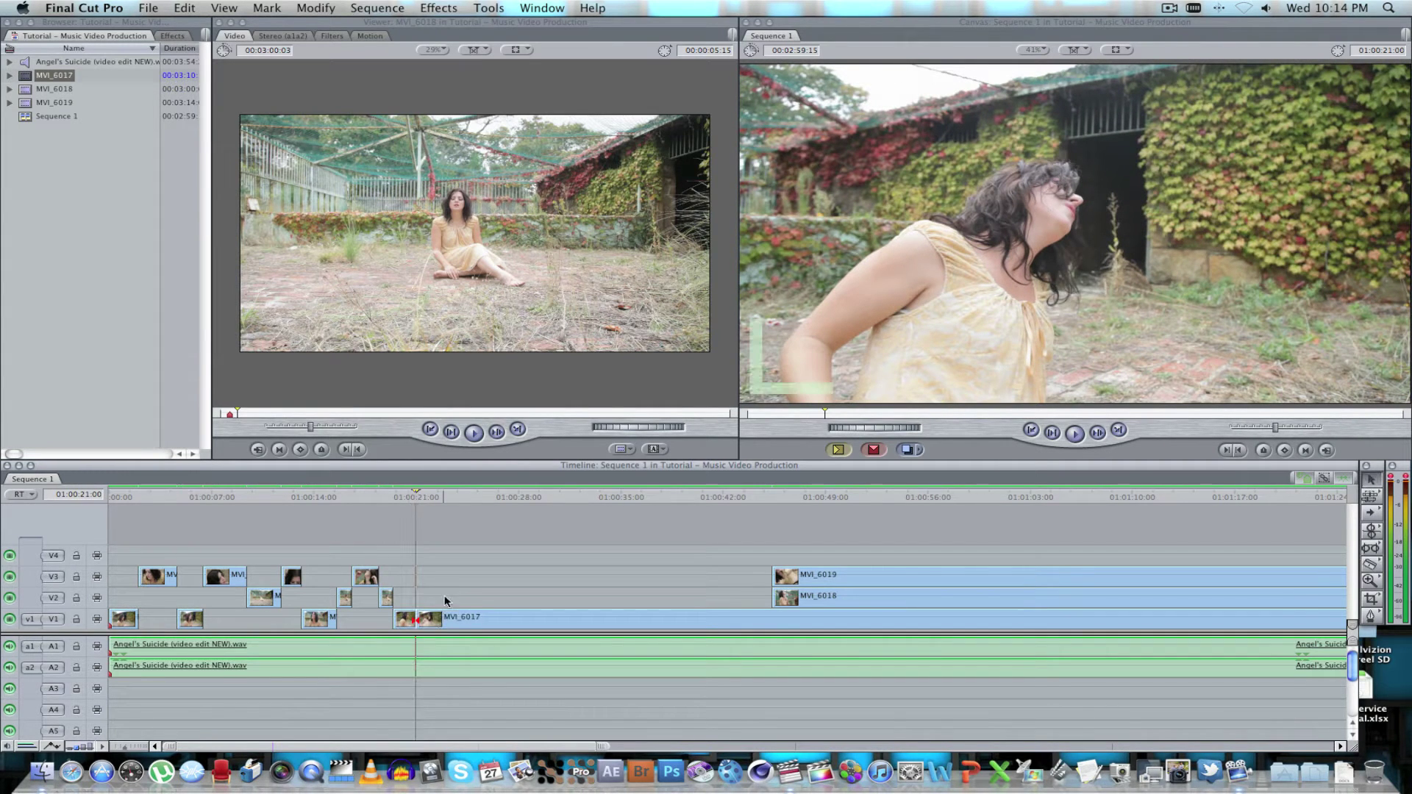
pyautogui.moveTo(417, 618); pyautogui.dragTo(770, 616)
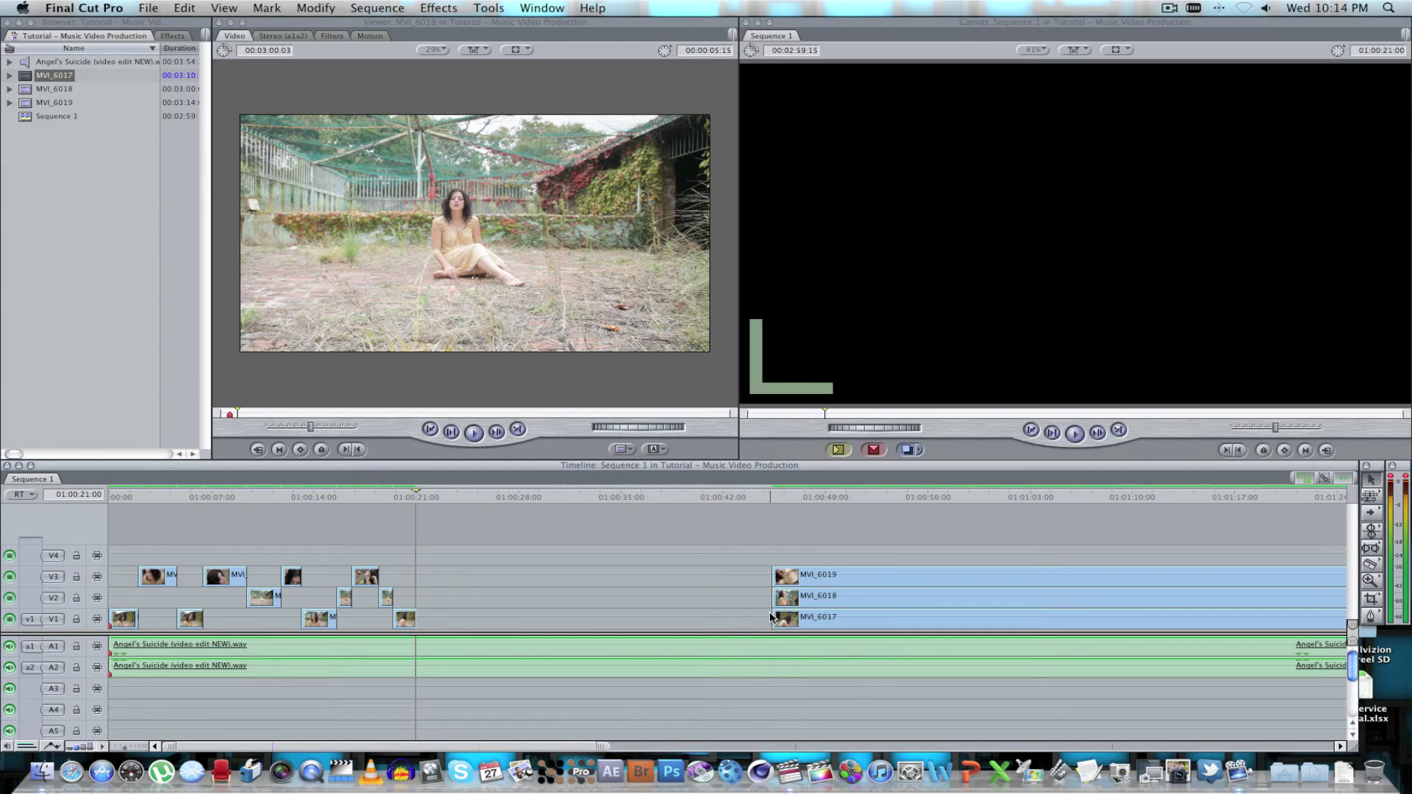
pyautogui.moveTo(277, 498); pyautogui.dragTo(91, 502)
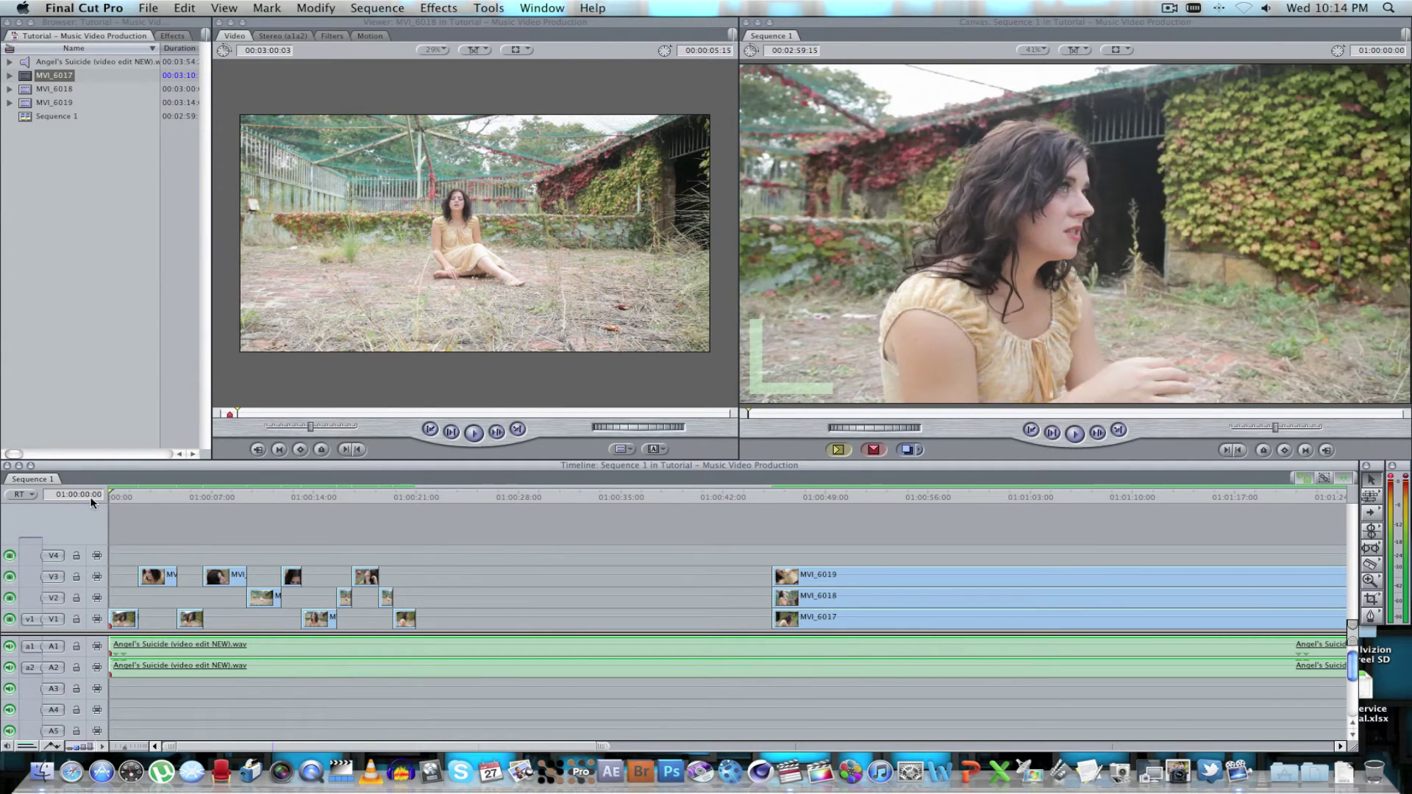
pyautogui.press('space')
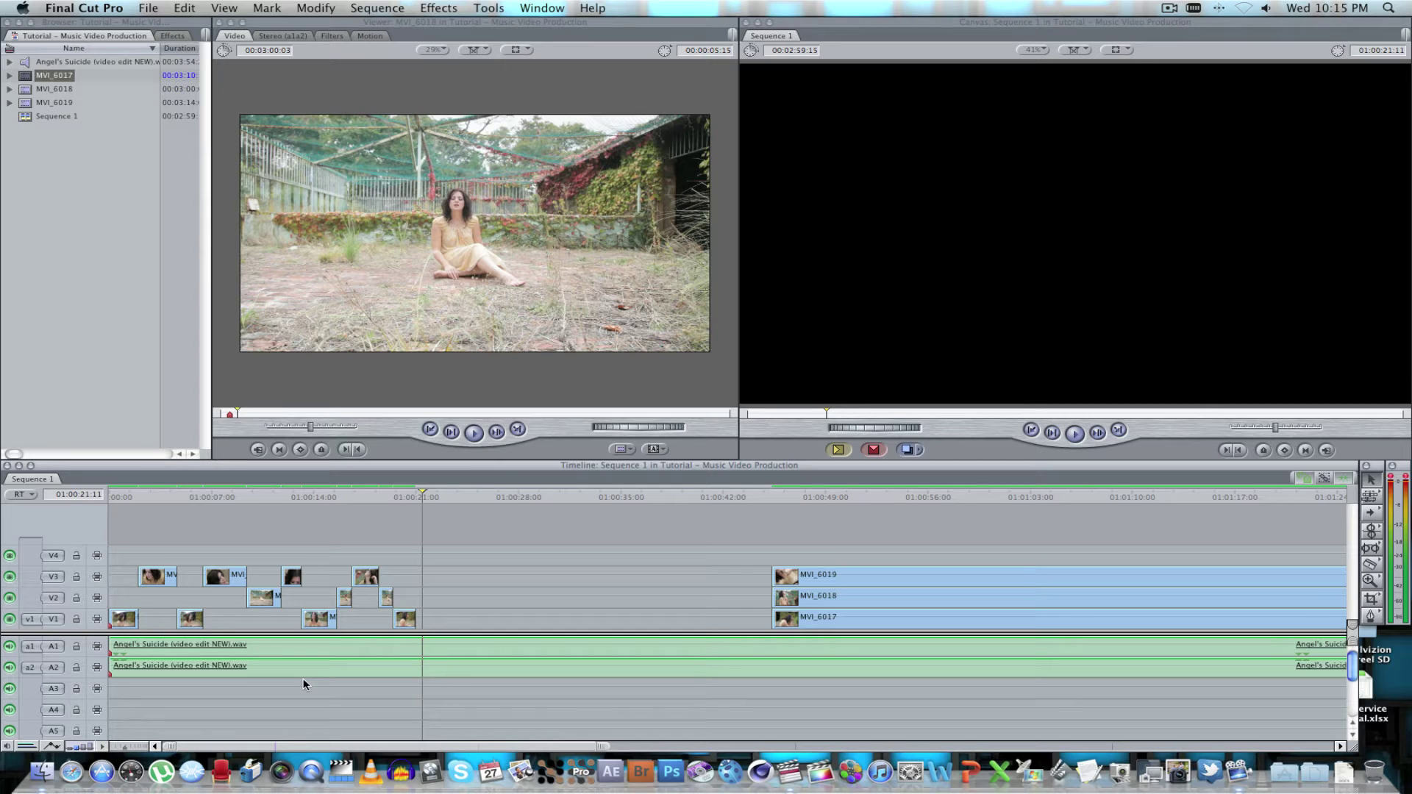
# Step: Apply the Matte > Widescreen filter to the first V1 clip, MVI_6017
pyautogui.click(174, 36)
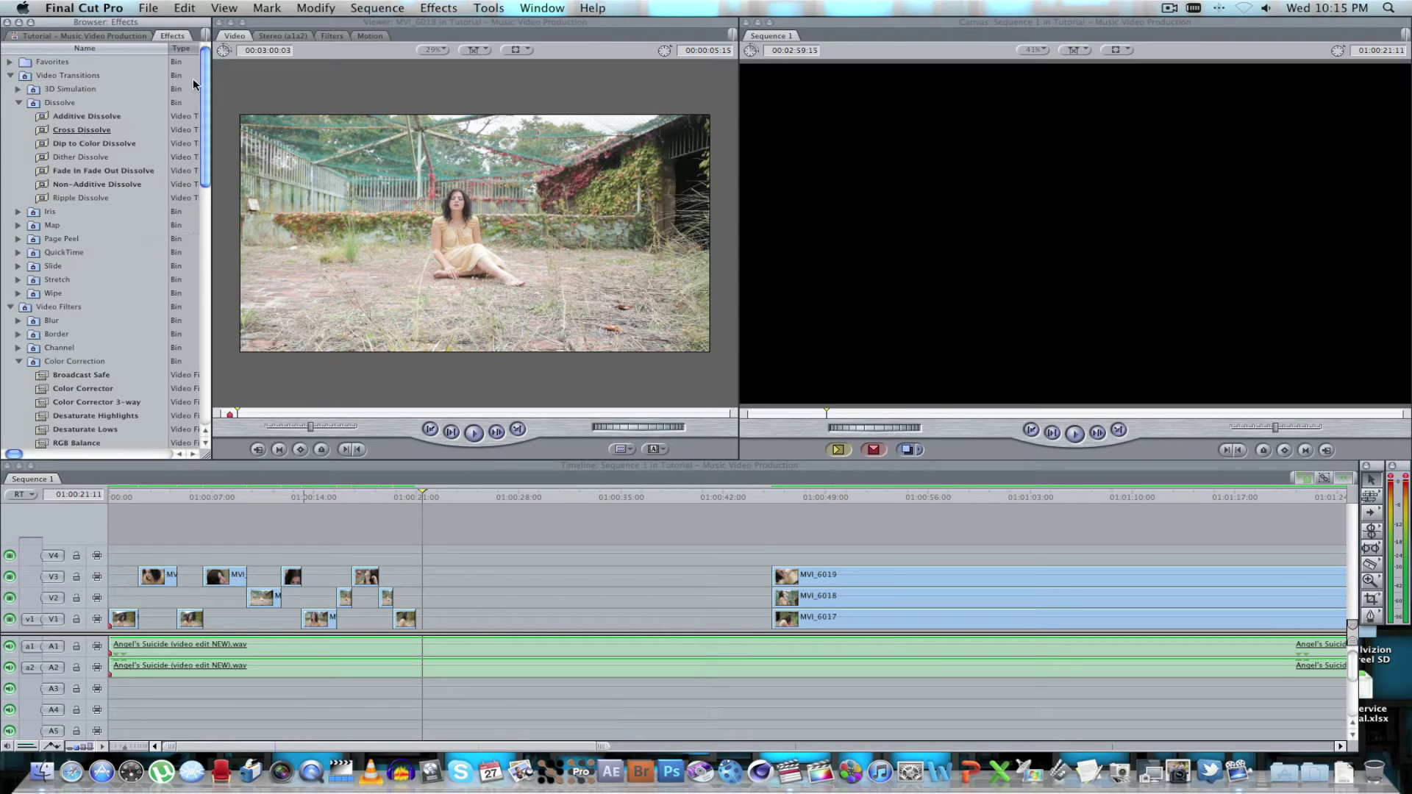
pyautogui.moveTo(207, 96); pyautogui.dragTo(206, 292)
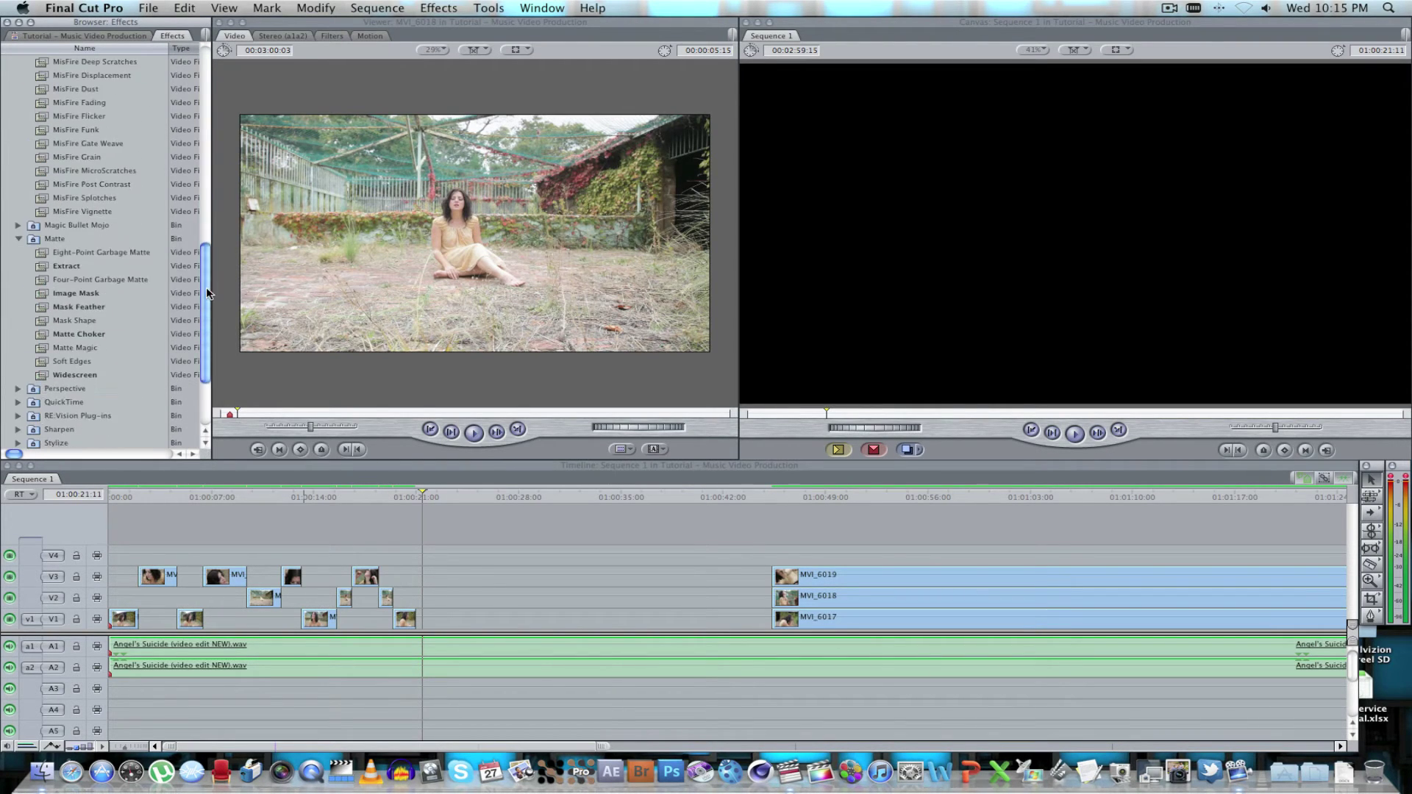
pyautogui.click(77, 375)
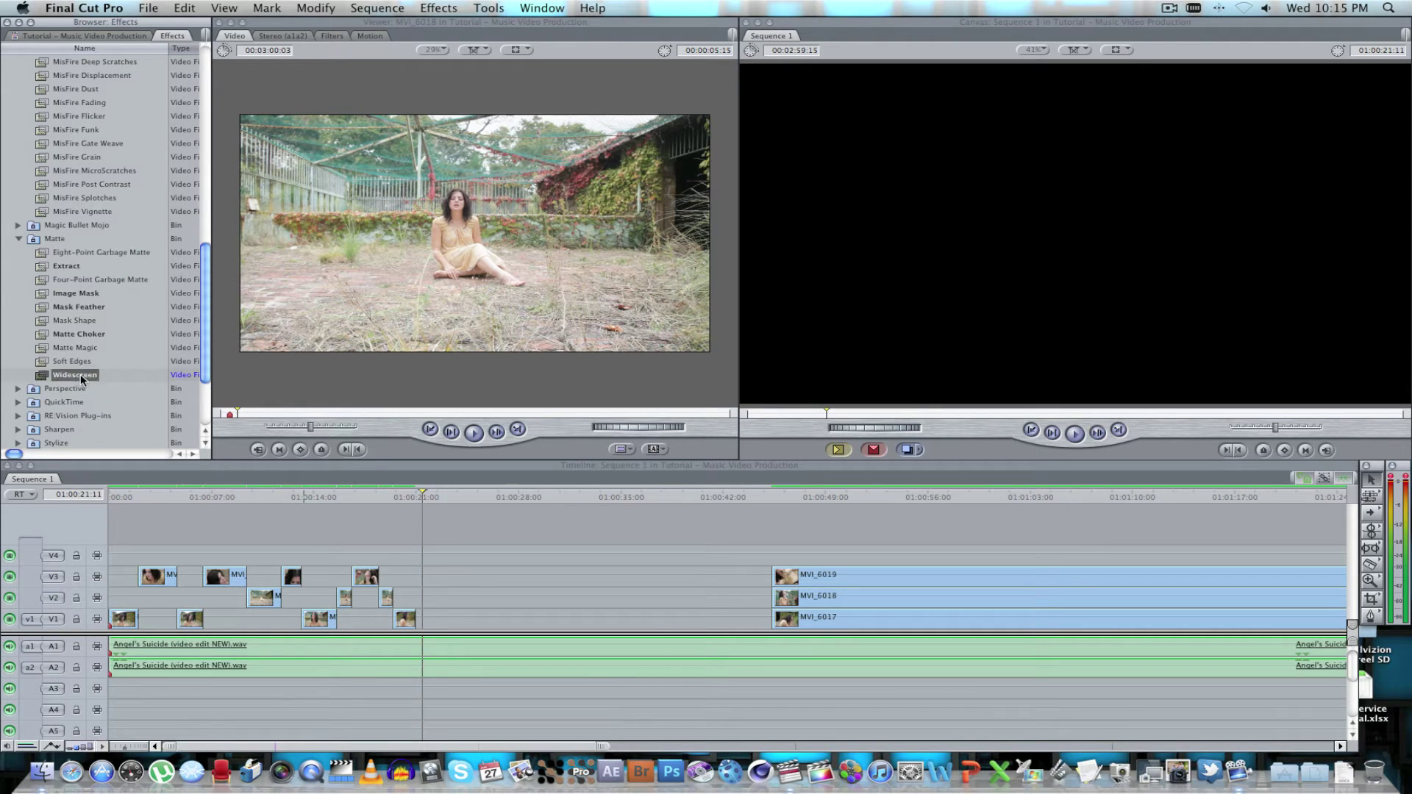
pyautogui.click(417, 497)
pyautogui.press('Home')
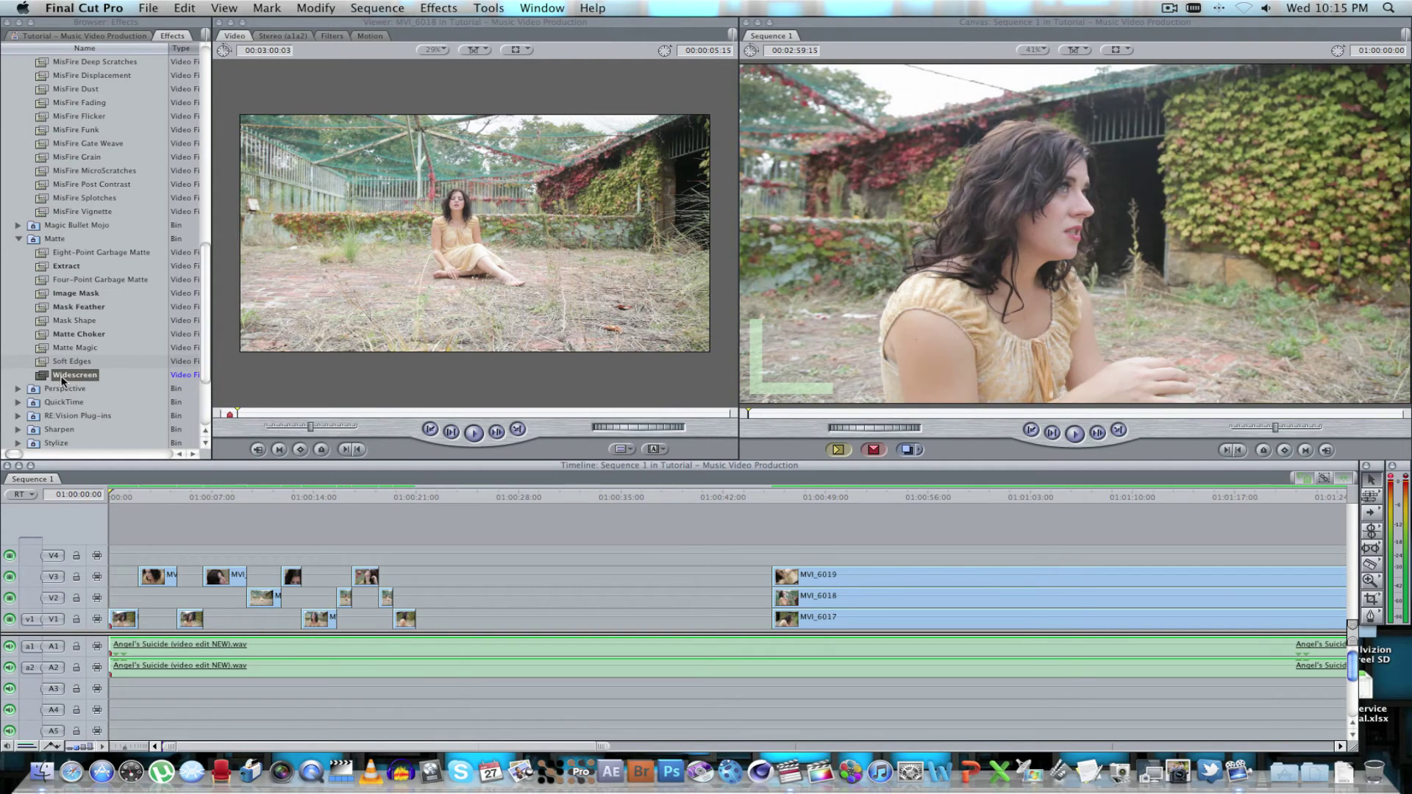
pyautogui.moveTo(63, 372); pyautogui.dragTo(123, 619)
# Step: Set the clip's Widescreen Type to 2.35:1 and Offset to 100
pyautogui.doubleClick(122, 619)
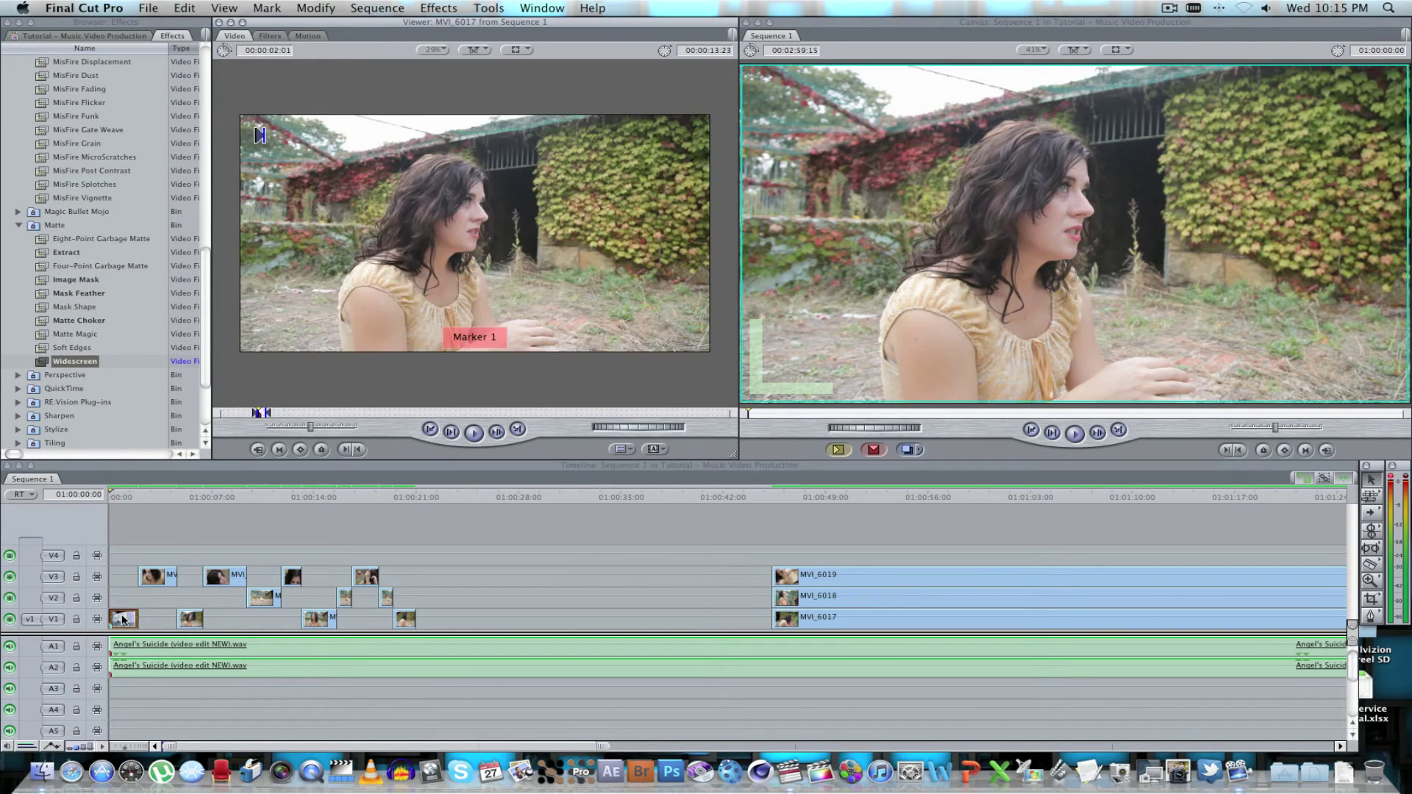
pyautogui.click(268, 37)
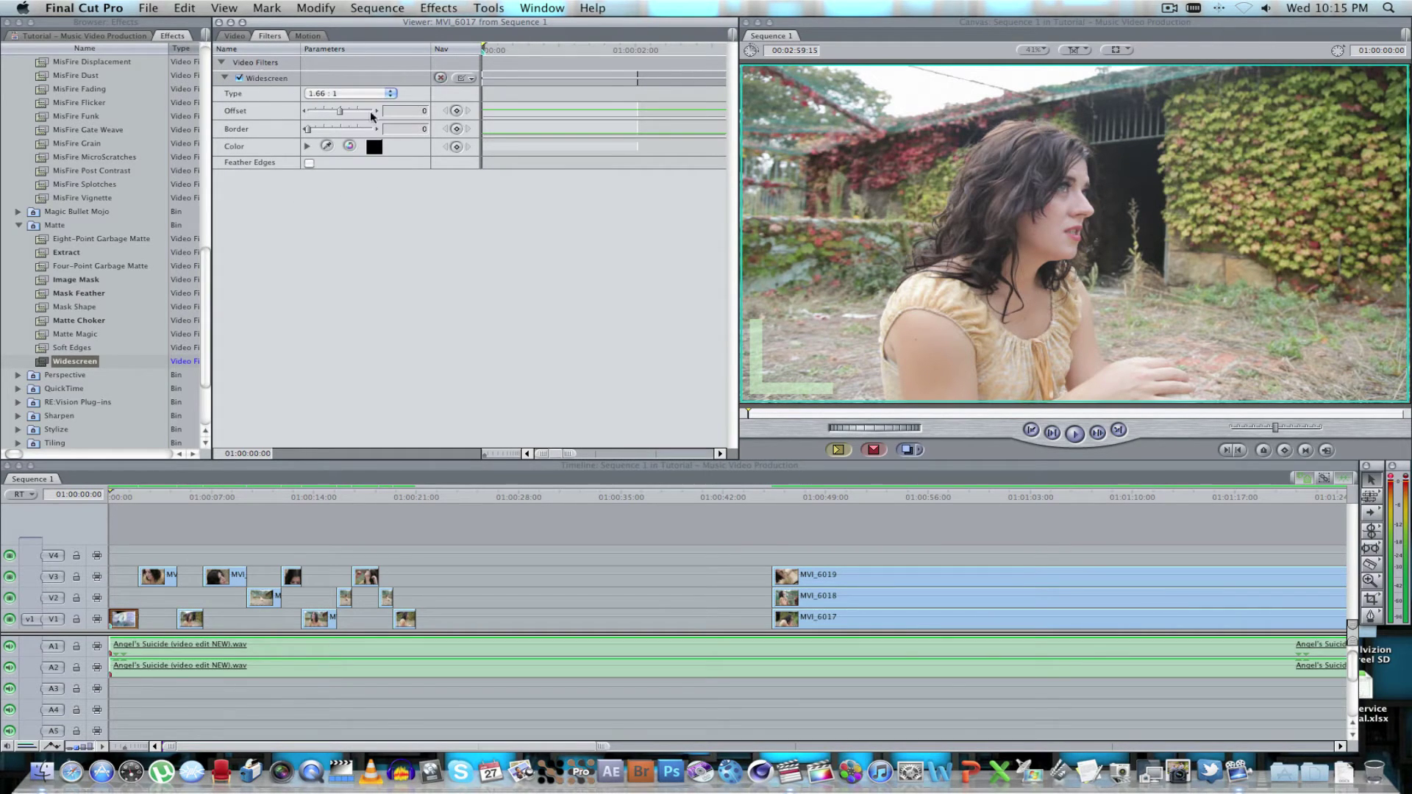
pyautogui.click(392, 96)
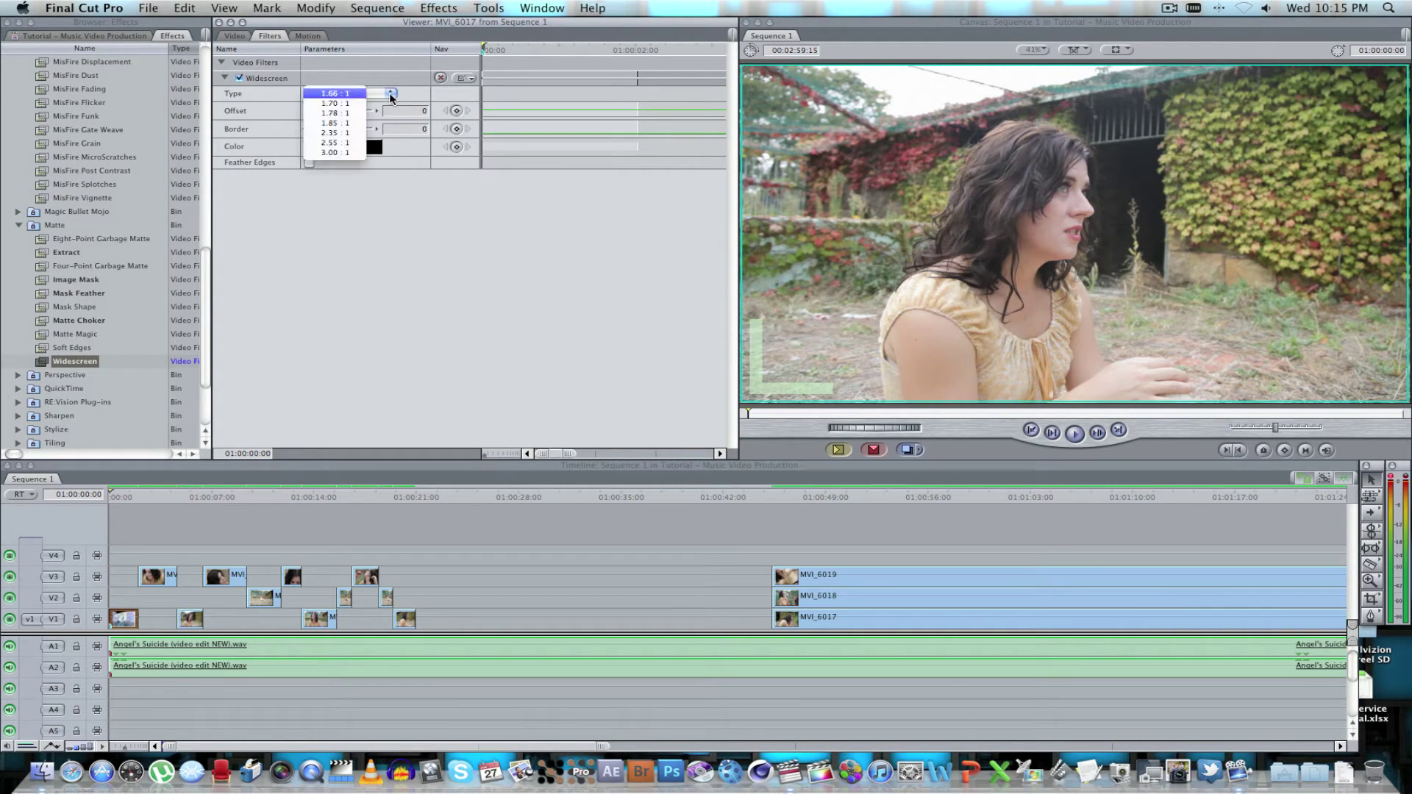
pyautogui.click(342, 134)
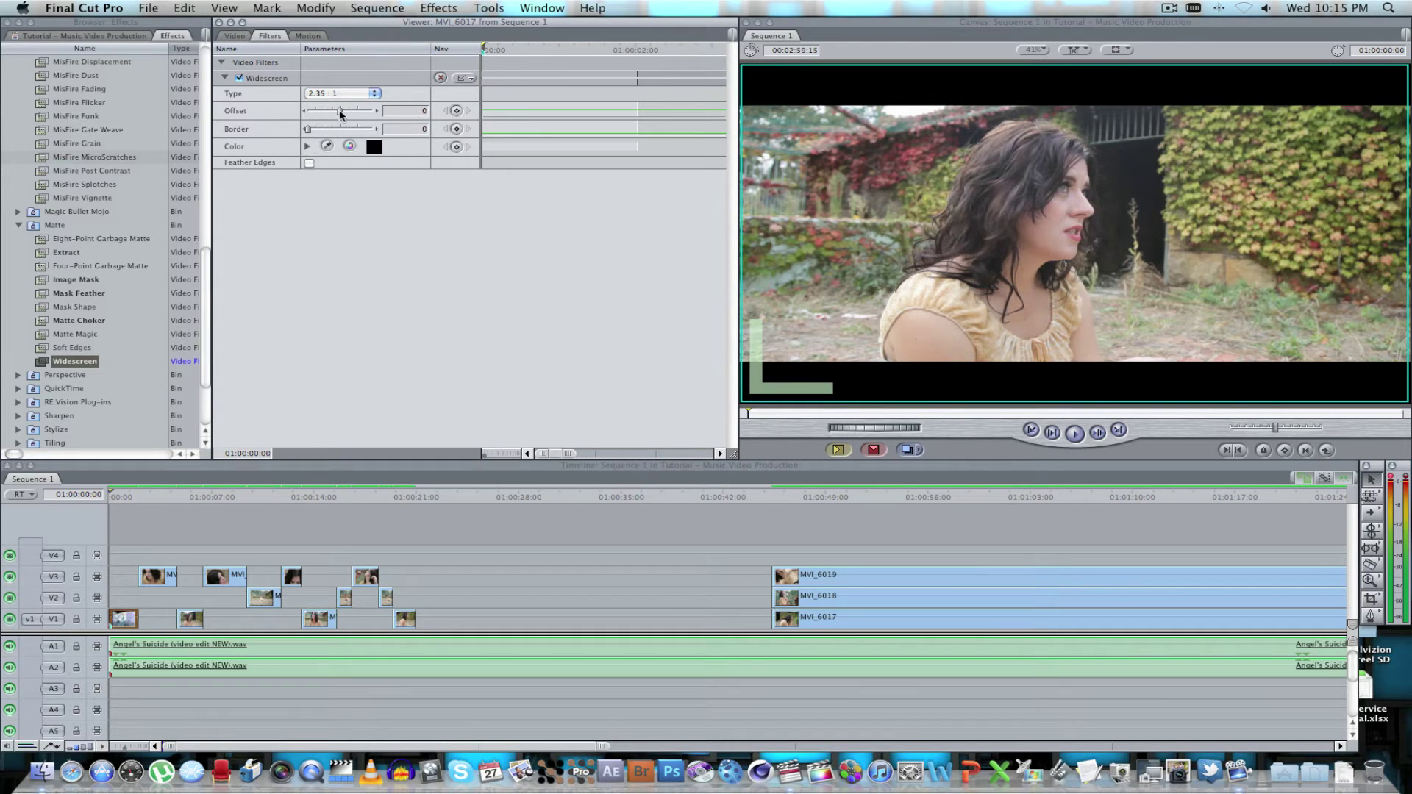
pyautogui.moveTo(335, 111)
pyautogui.mouseDown()
pyautogui.moveTo(374, 111)
pyautogui.moveTo(340, 110)
pyautogui.mouseUp()
# Step: Copy MVI_6017 and paste only its Filters attributes onto the other cut clips
pyautogui.rightClick(123, 619)
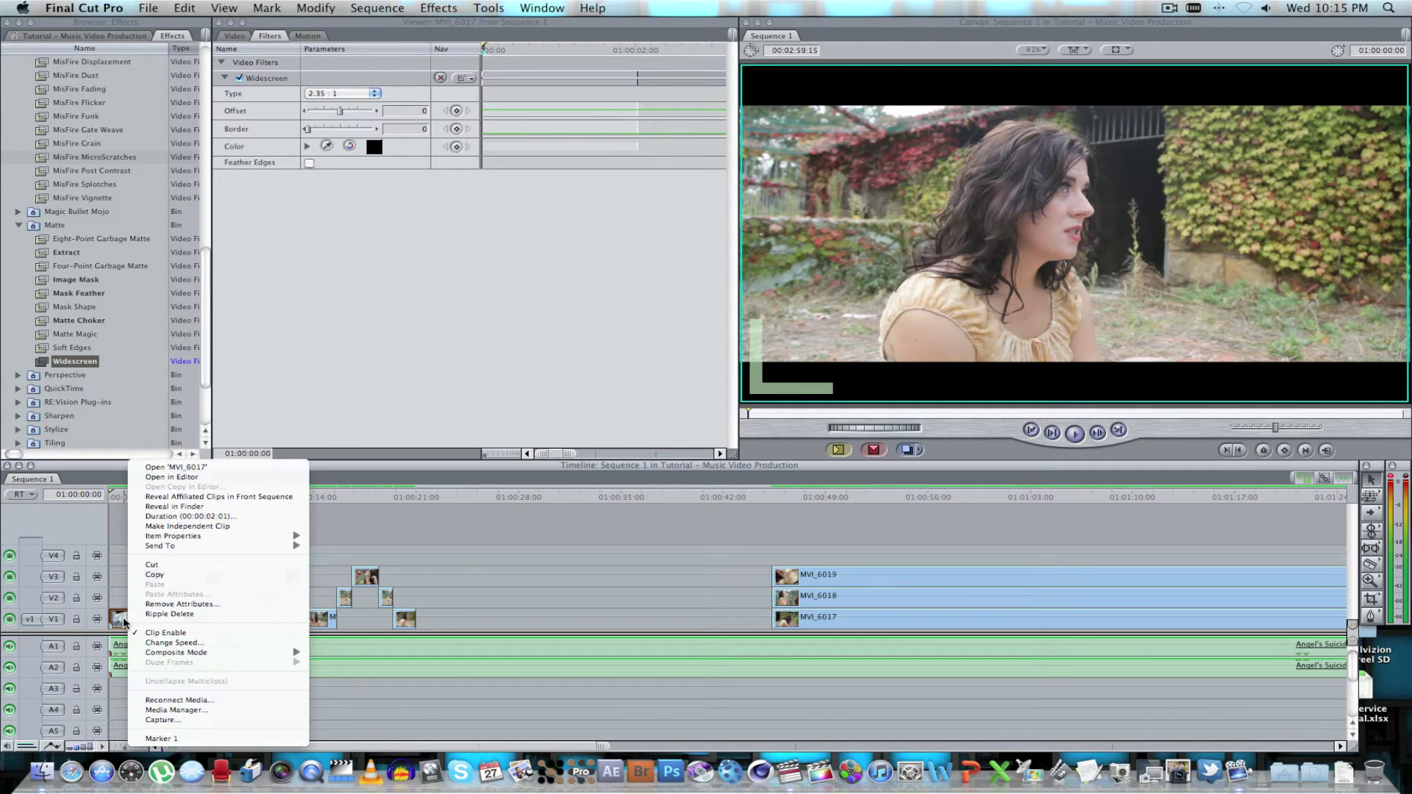
pyautogui.click(158, 546)
pyautogui.moveTo(158, 546); pyautogui.dragTo(407, 620)
pyautogui.rightClick(168, 586)
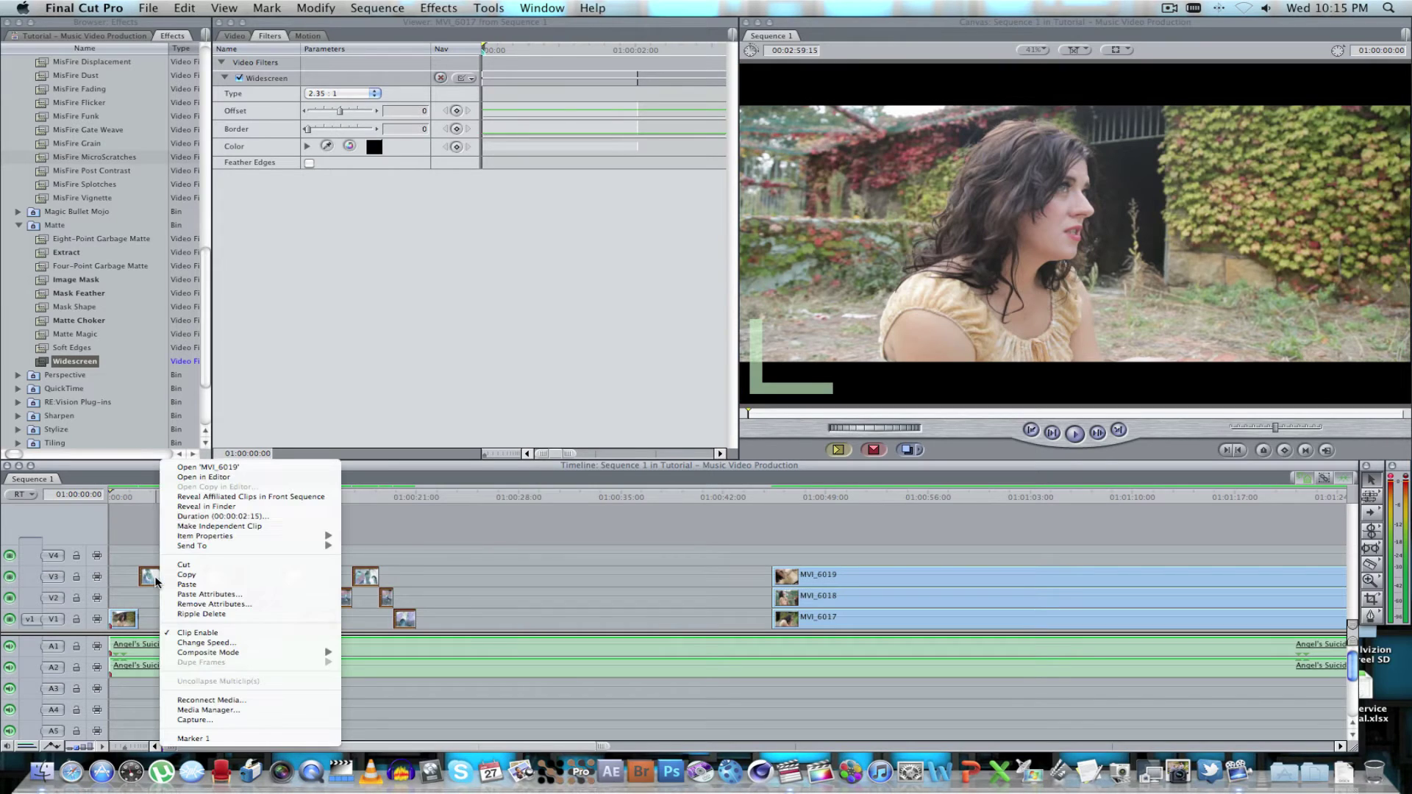
pyautogui.click(221, 598)
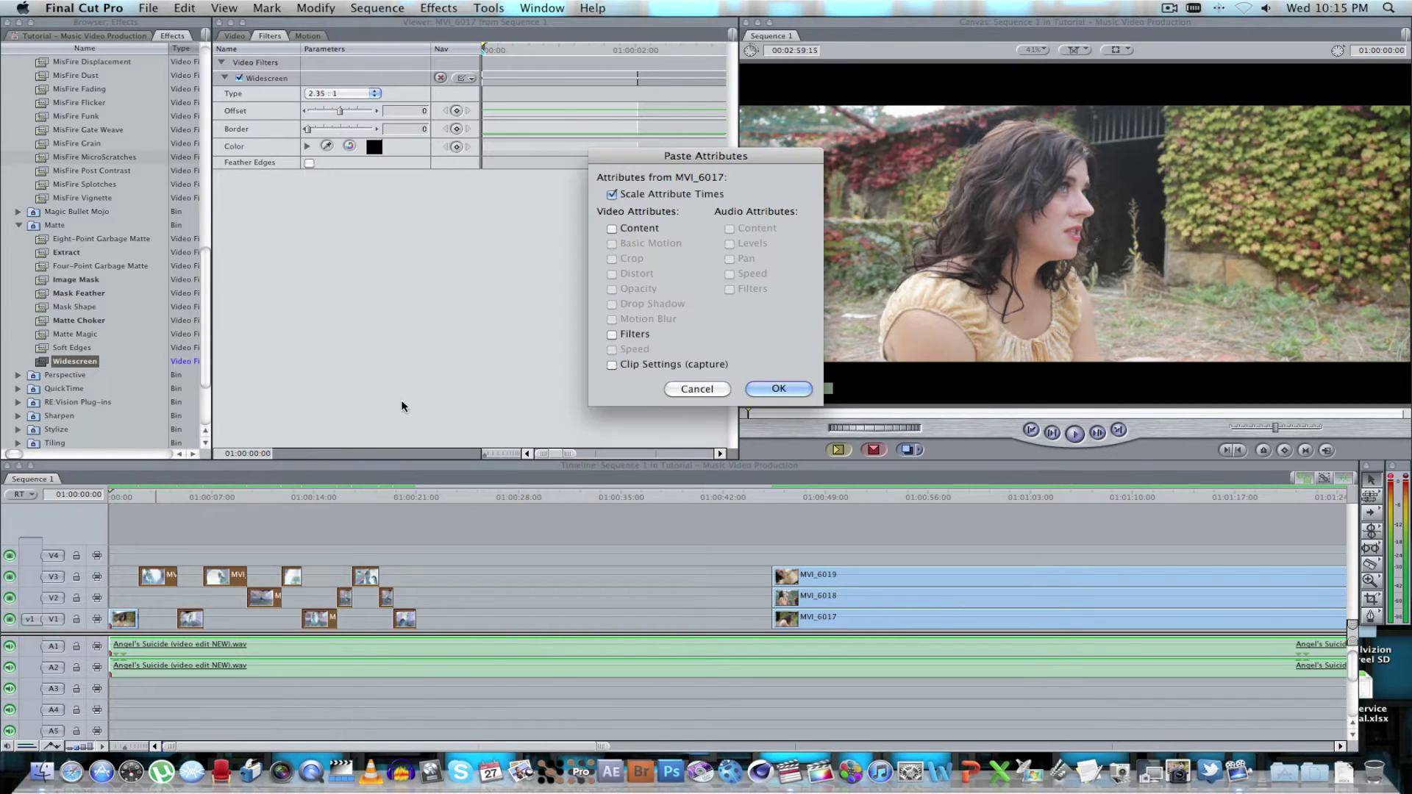
pyautogui.click(612, 334)
pyautogui.click(779, 389)
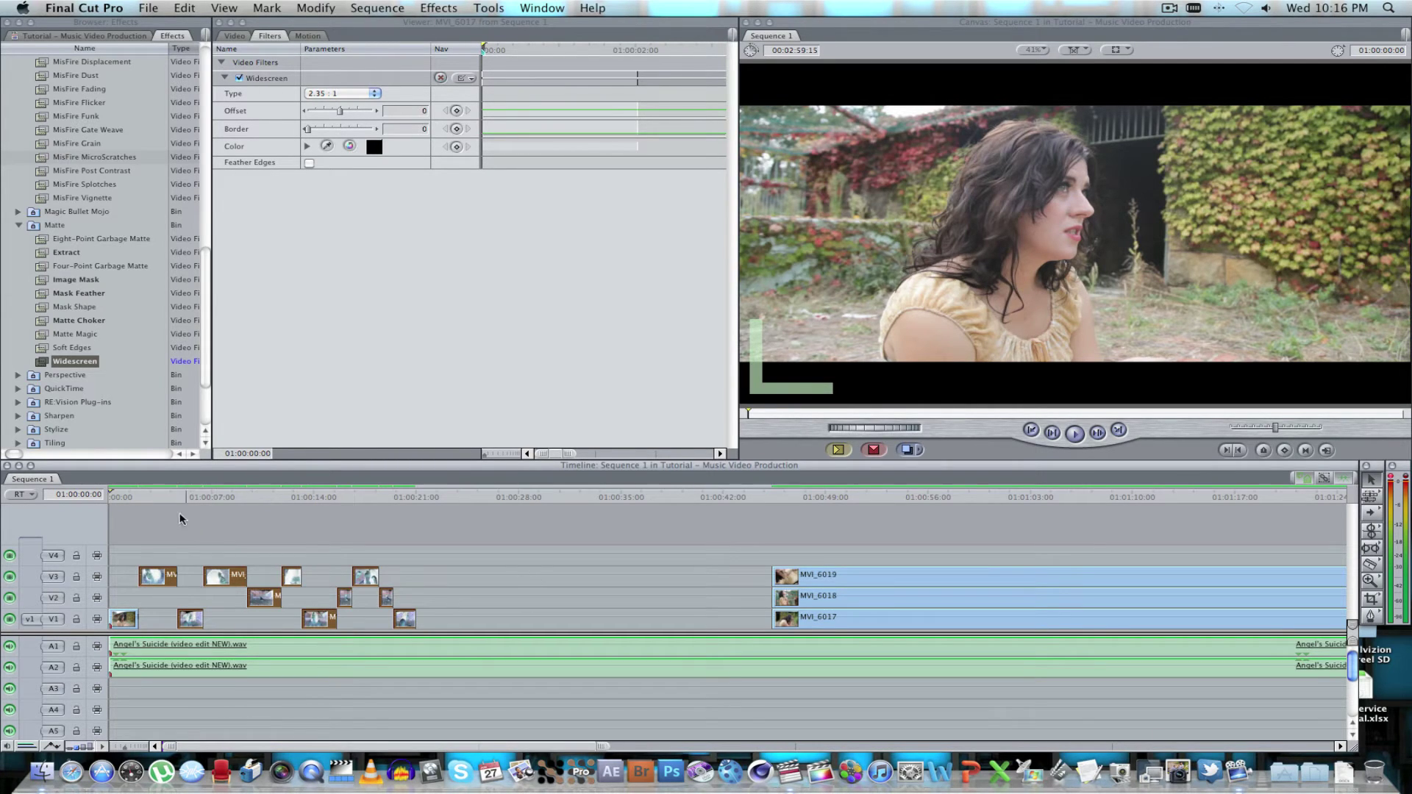
pyautogui.click(155, 497)
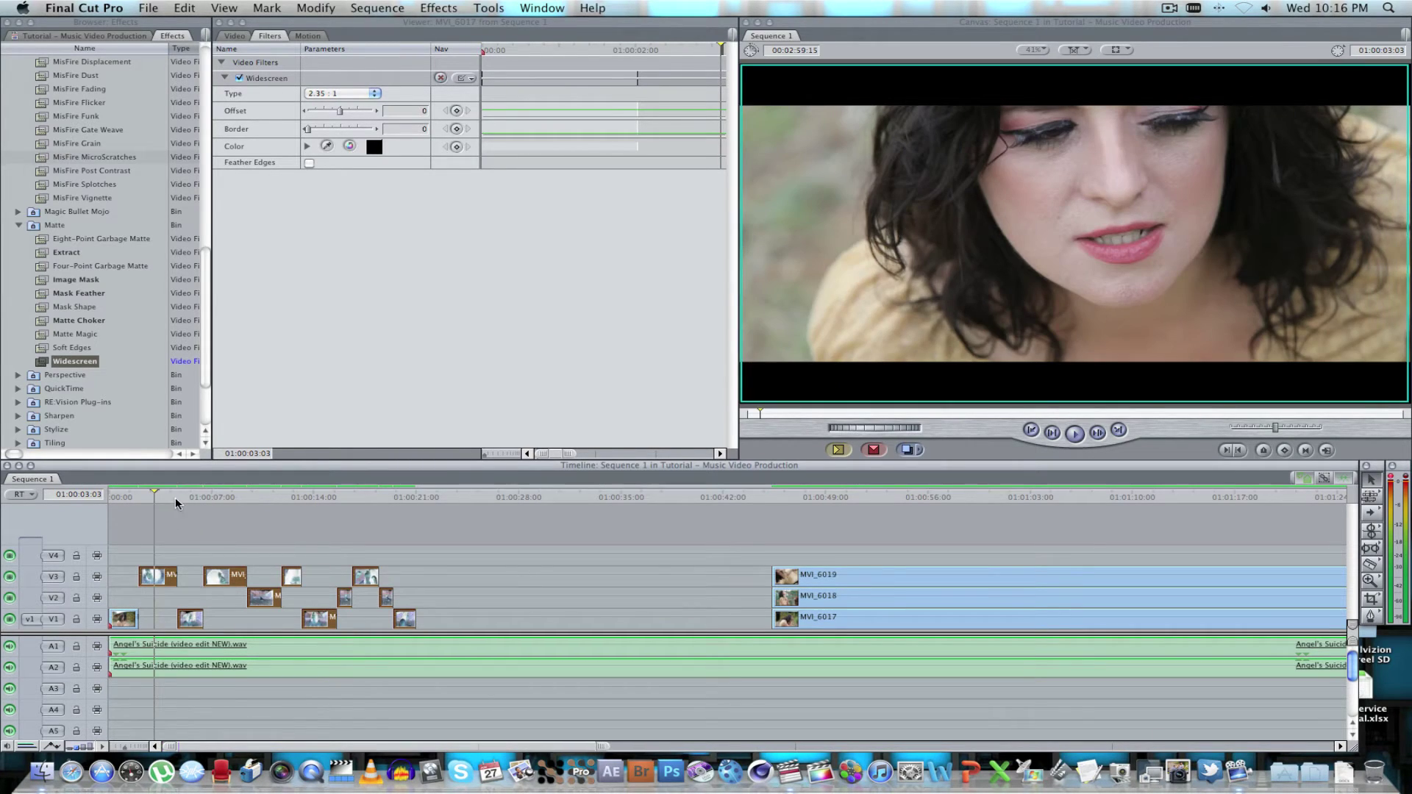
# Step: Lower the Widescreen Offset for the first MVI_6019, MVI_6017 and next MVI_6019 shots, the last to -16
pyautogui.doubleClick(159, 581)
pyautogui.moveTo(339, 110); pyautogui.dragTo(321, 113)
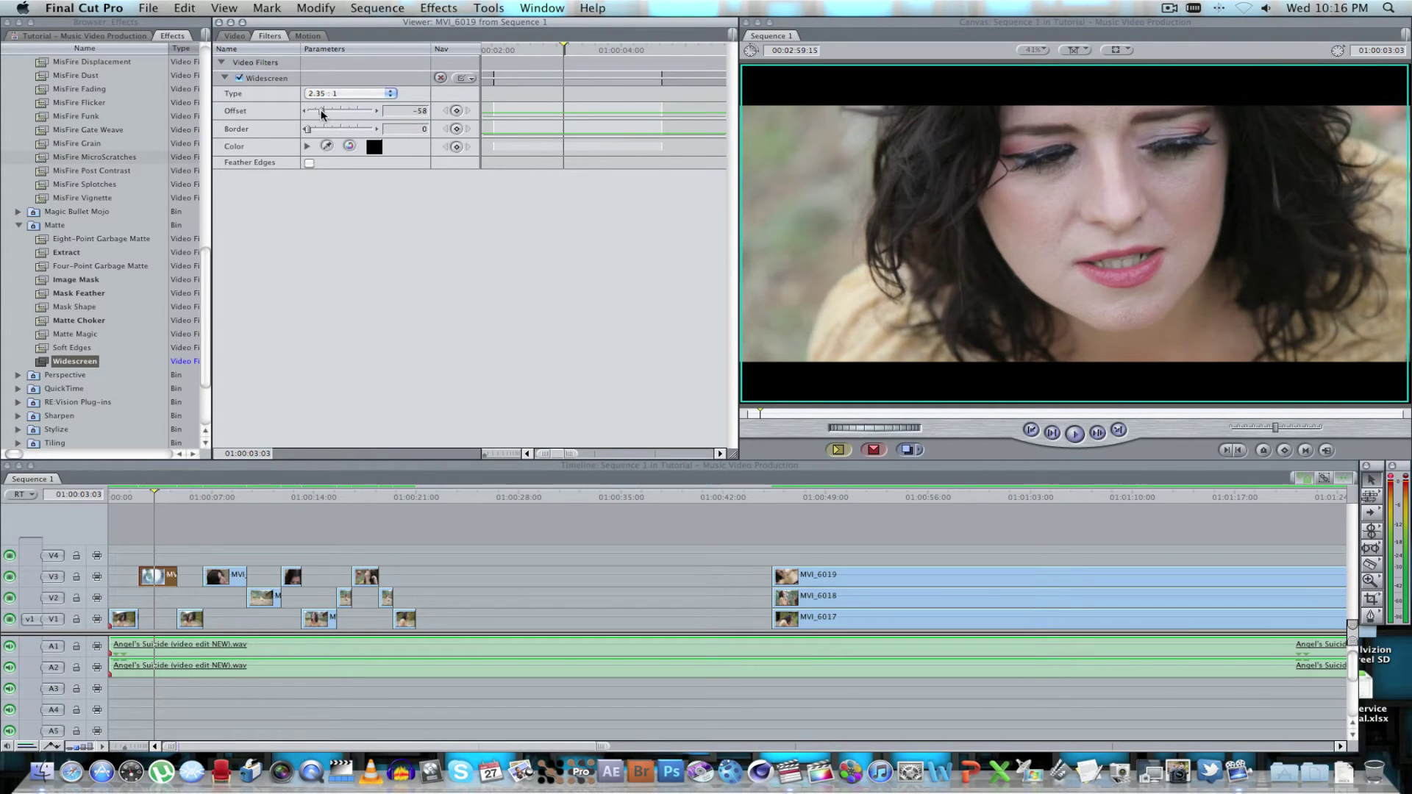
pyautogui.click(186, 494)
pyautogui.doubleClick(191, 618)
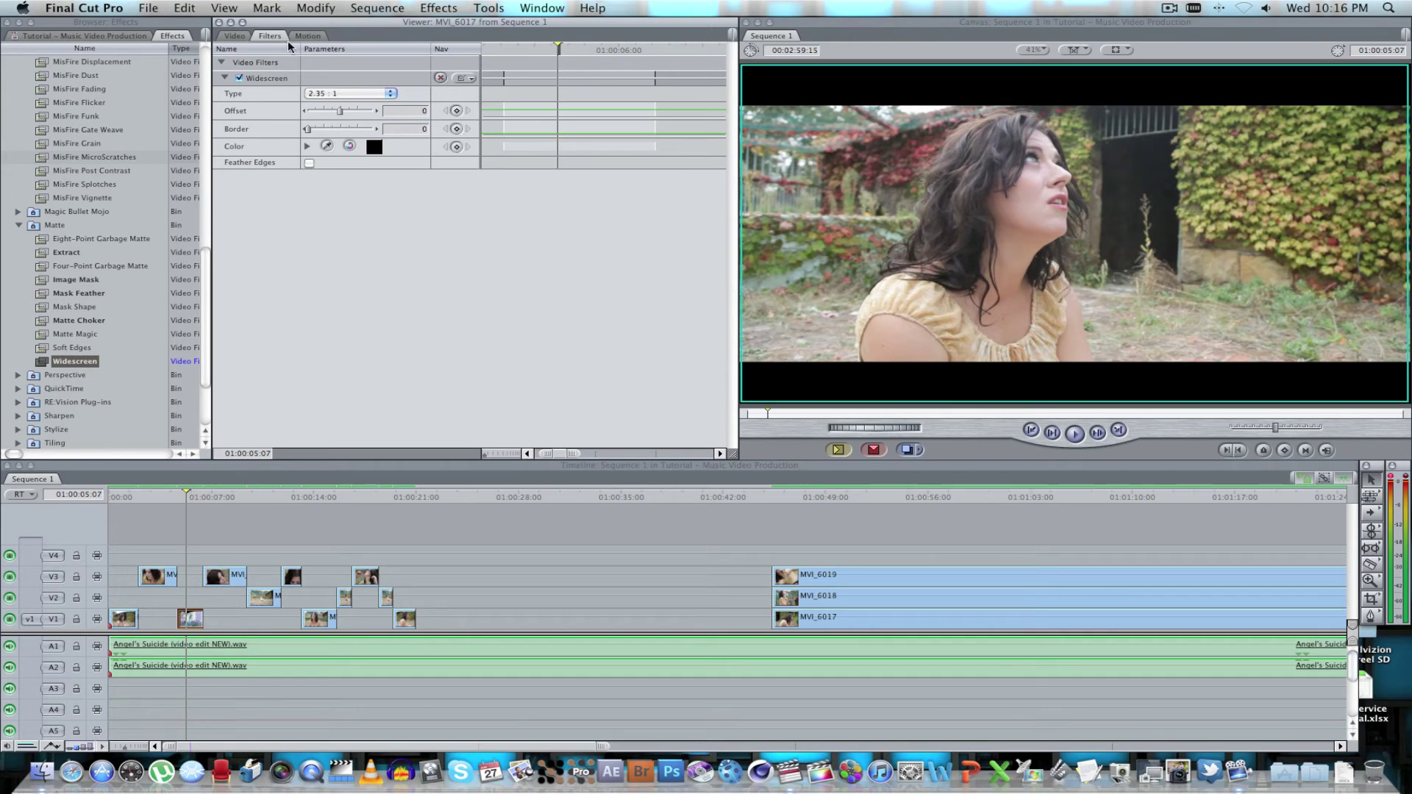
pyautogui.moveTo(340, 110); pyautogui.dragTo(335, 110)
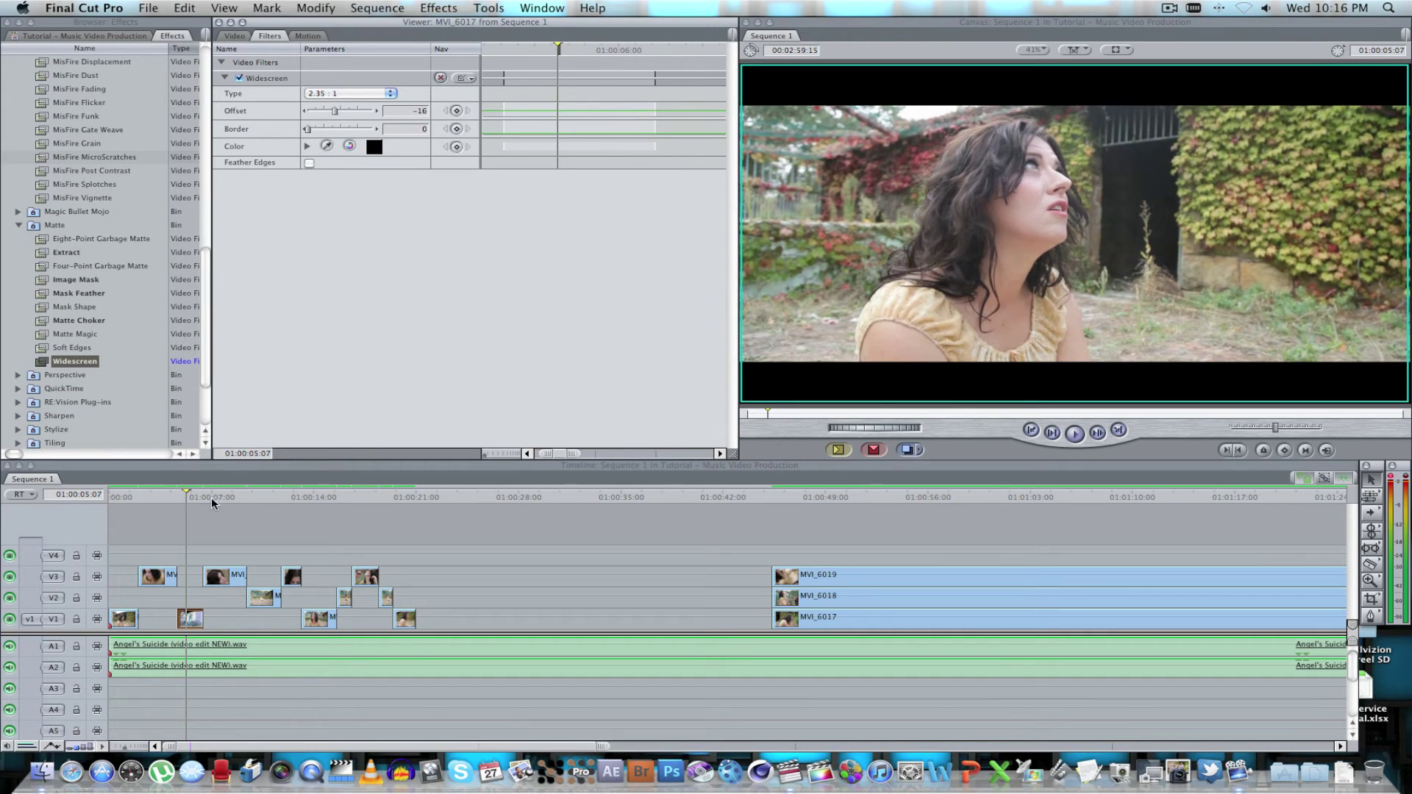
pyautogui.click(221, 495)
pyautogui.doubleClick(225, 576)
pyautogui.moveTo(339, 111); pyautogui.dragTo(334, 110)
pyautogui.click(268, 494)
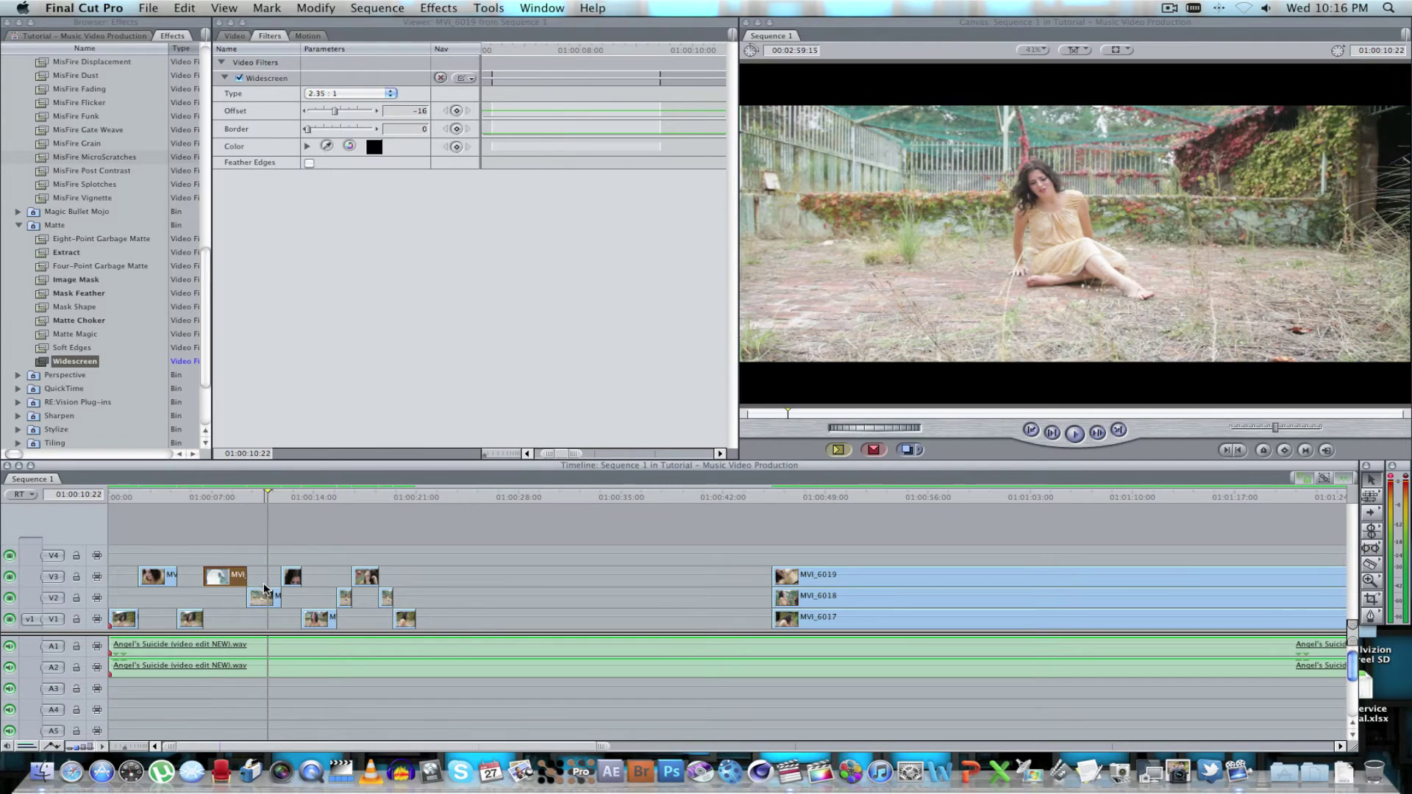
# Step: Reframe MVI_6018 and the V1 shot at 01:00:20, then play the sequence from the start
pyautogui.doubleClick(264, 592)
pyautogui.moveTo(339, 109); pyautogui.dragTo(306, 111)
pyautogui.moveTo(390, 496); pyautogui.dragTo(411, 497)
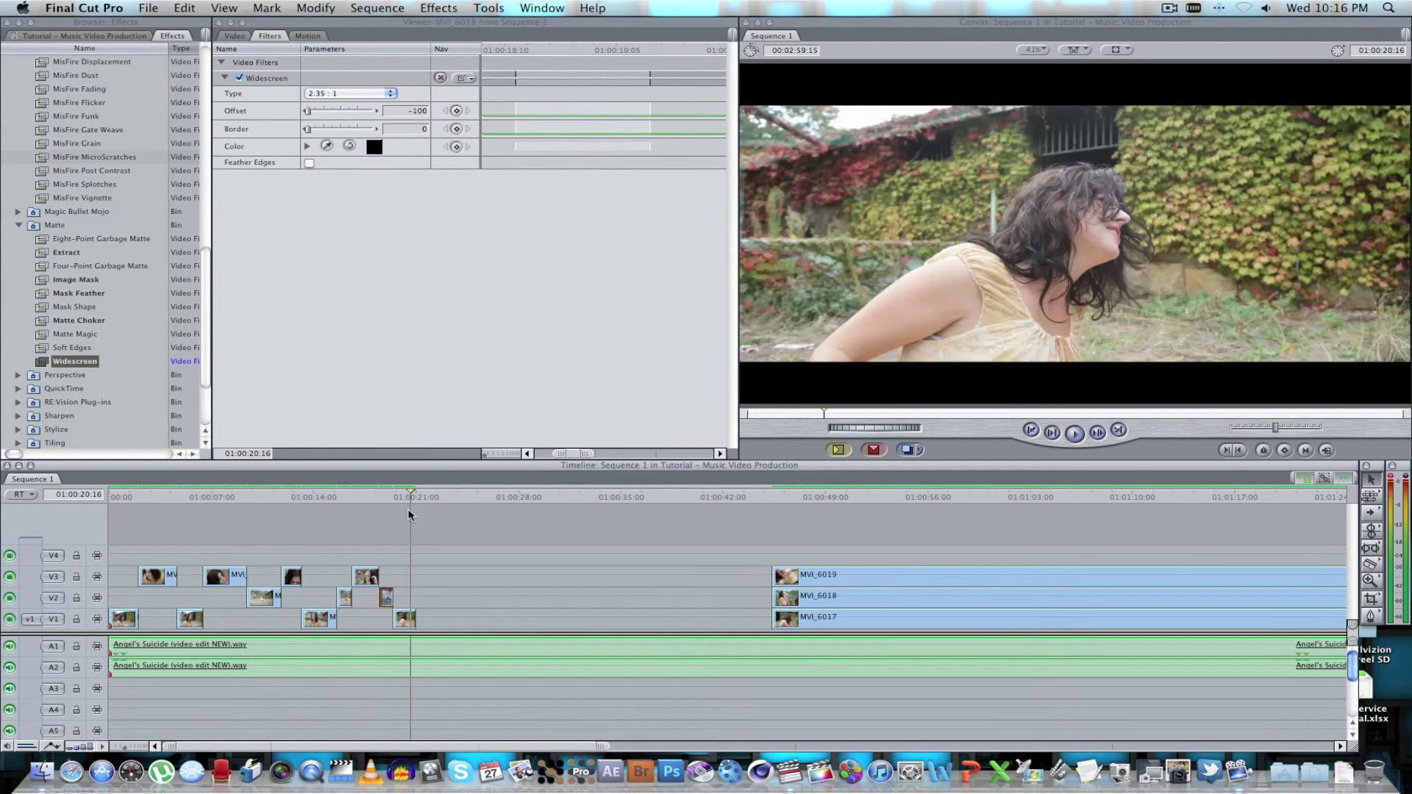
pyautogui.doubleClick(409, 619)
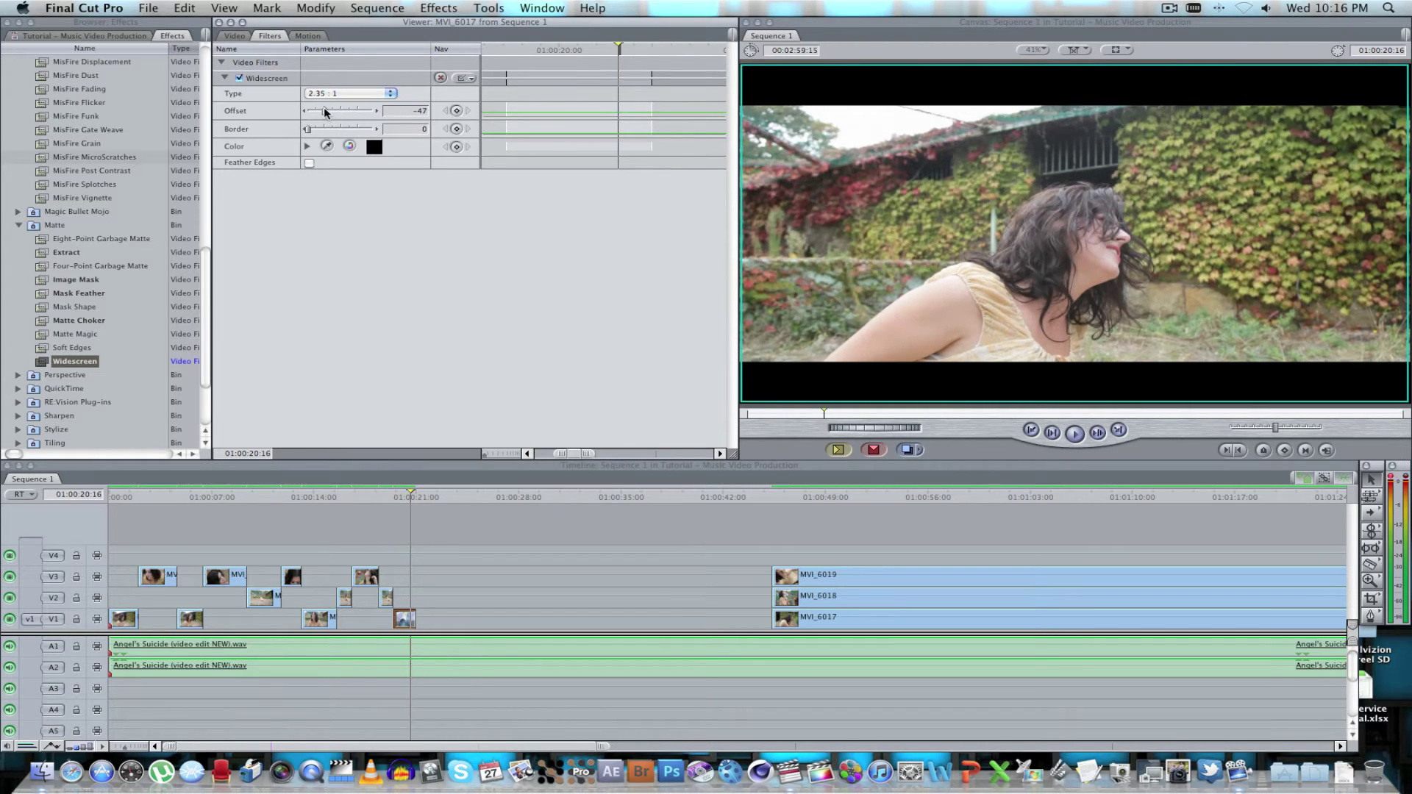
pyautogui.moveTo(330, 110); pyautogui.dragTo(344, 111)
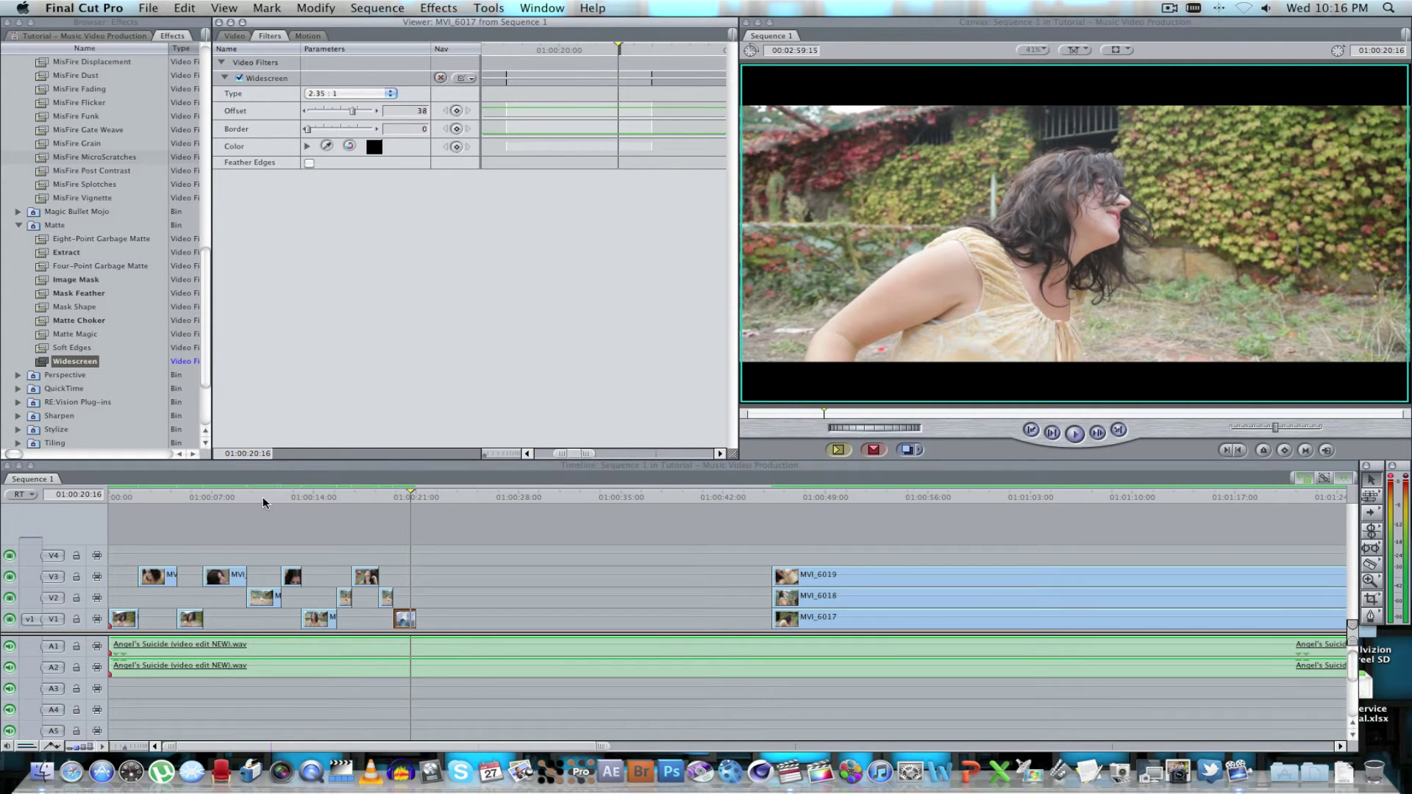
pyautogui.click(261, 496)
pyautogui.press('Home')
pyautogui.press('space')
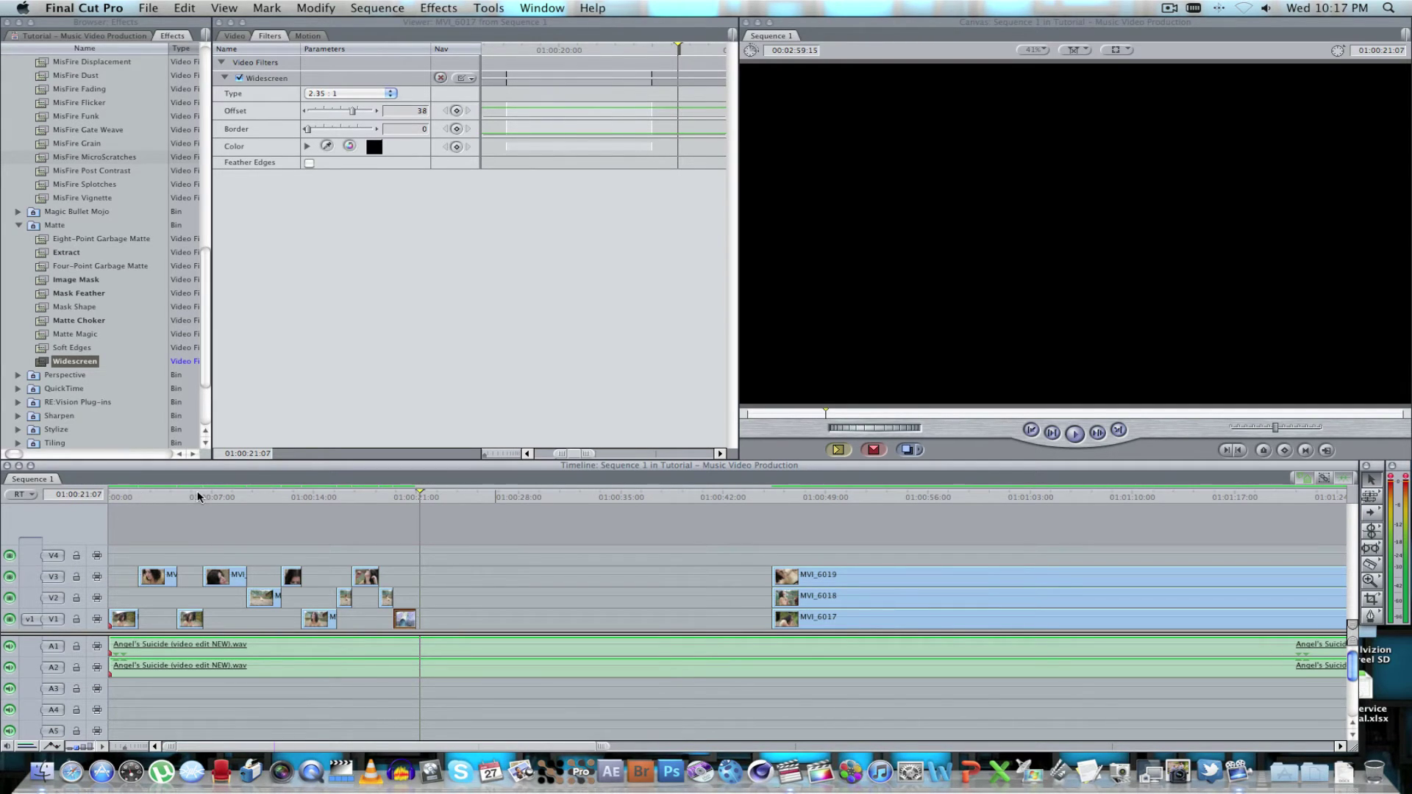
# Step: Drop Magic Bullet Looks onto the first MVI_6017 clip and open its Edit... look editor
pyautogui.press('Home')
pyautogui.scroll(8, 194, 211)
pyautogui.scroll(-5, 194, 220)
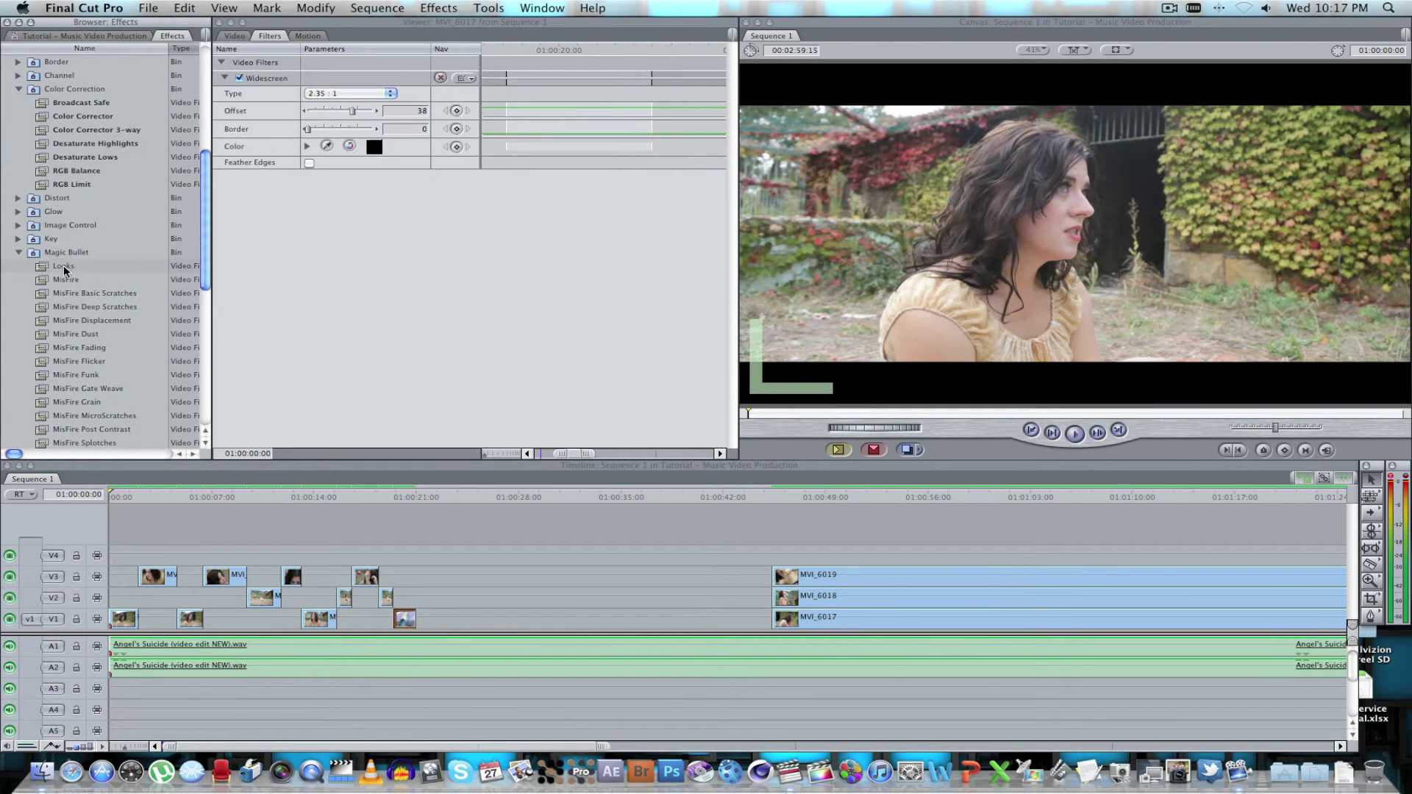
pyautogui.click(63, 267)
pyautogui.moveTo(63, 269); pyautogui.dragTo(135, 621)
pyautogui.doubleClick(125, 622)
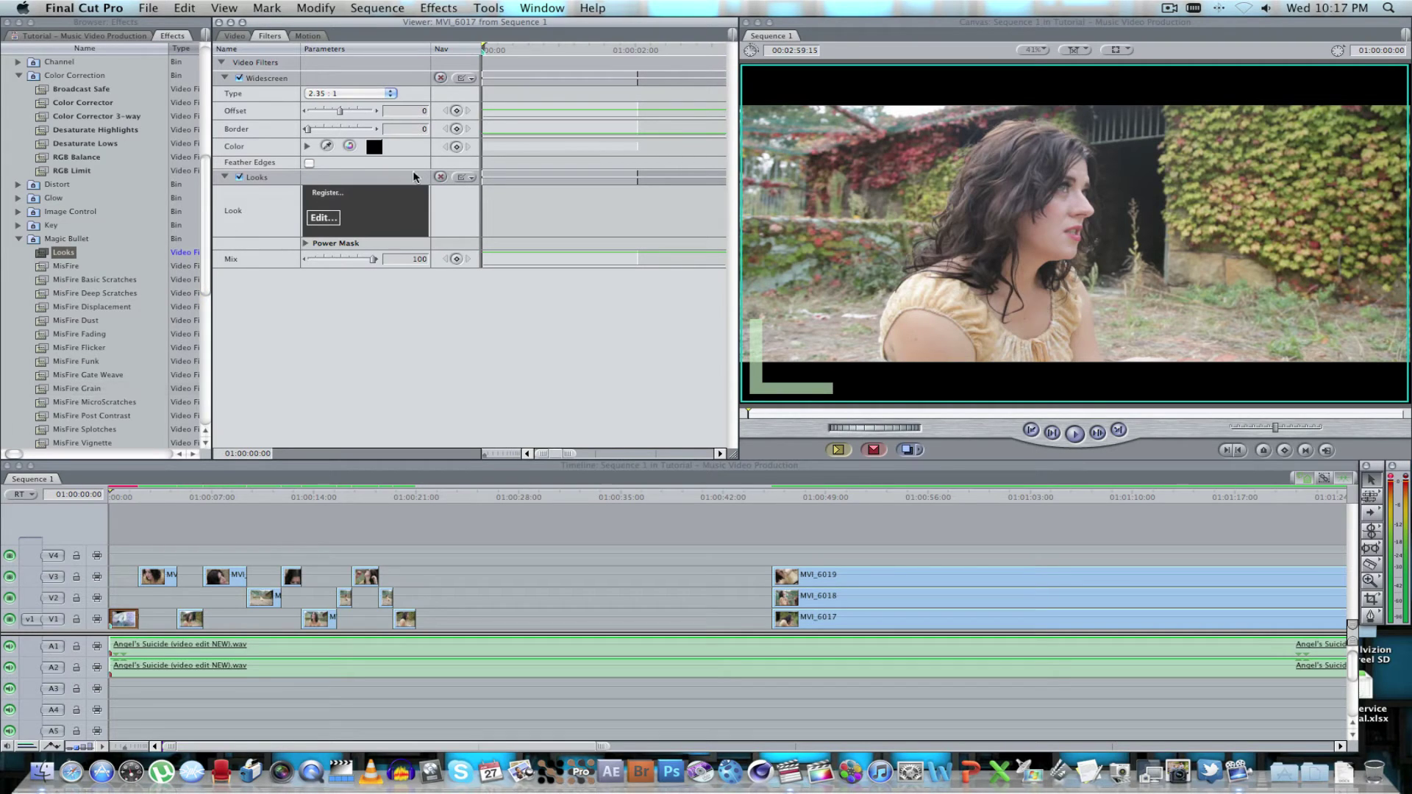
pyautogui.click(318, 219)
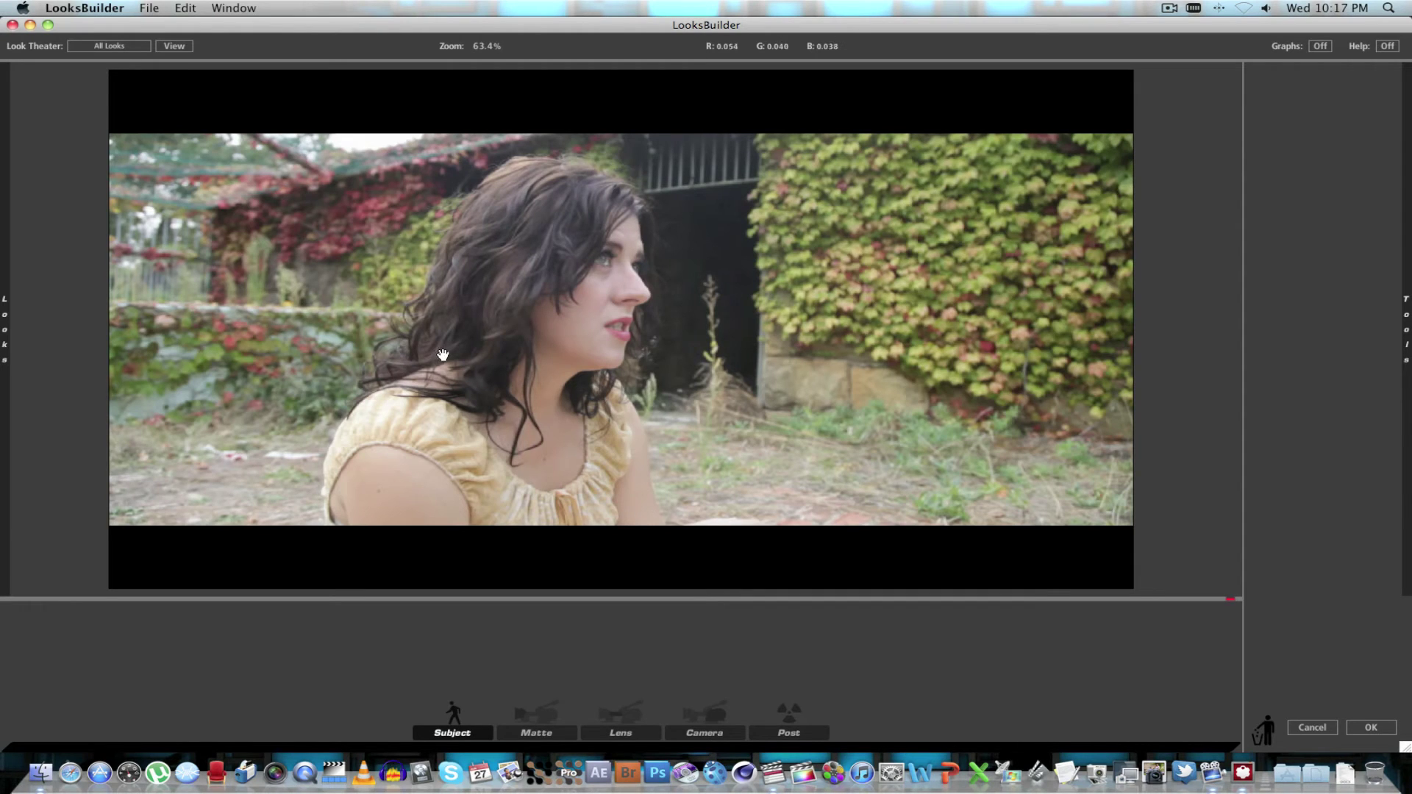
# Step: Choose the Black and White Crunch preset from the Looks drawer and confirm with OK
pyautogui.moveTo(5, 402)
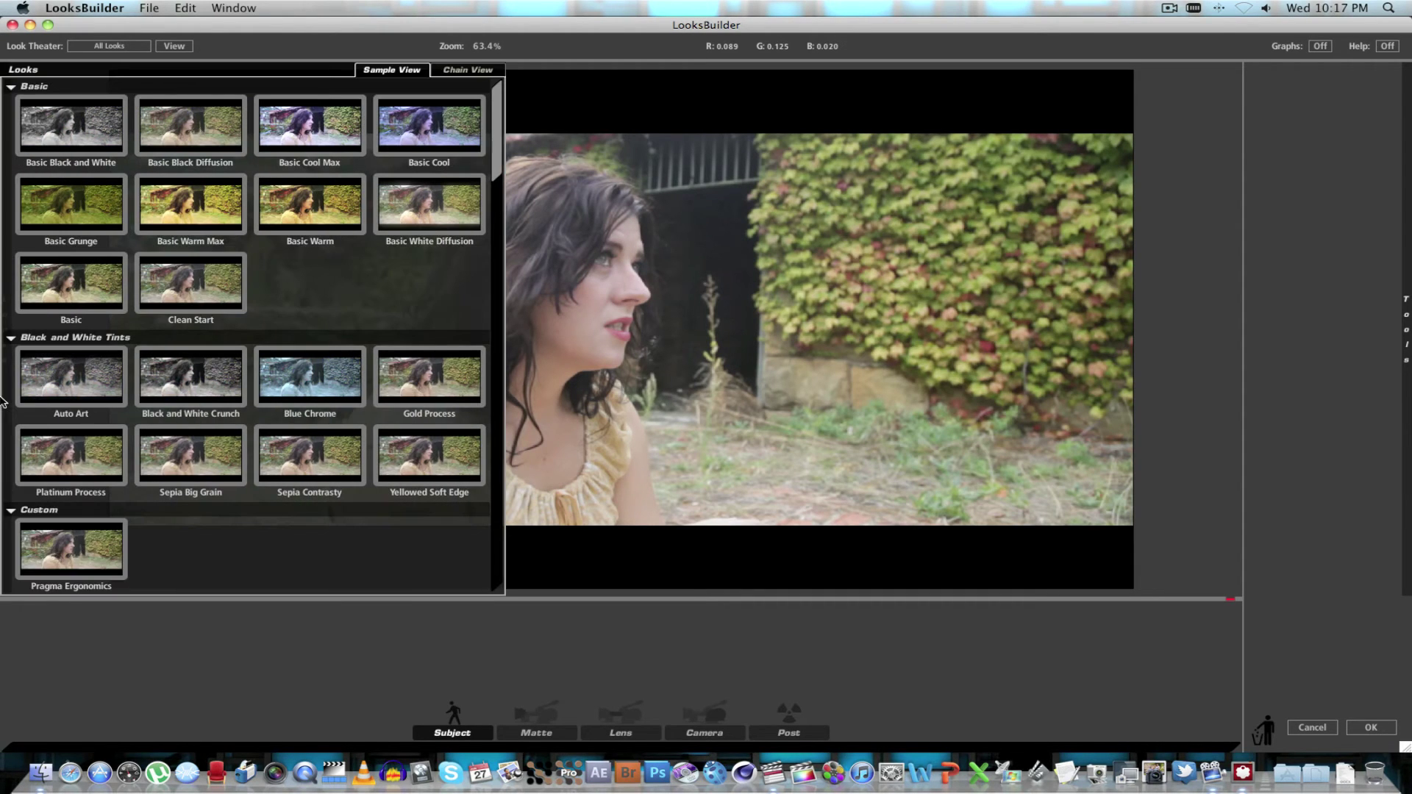
pyautogui.scroll(-20, 164, 383)
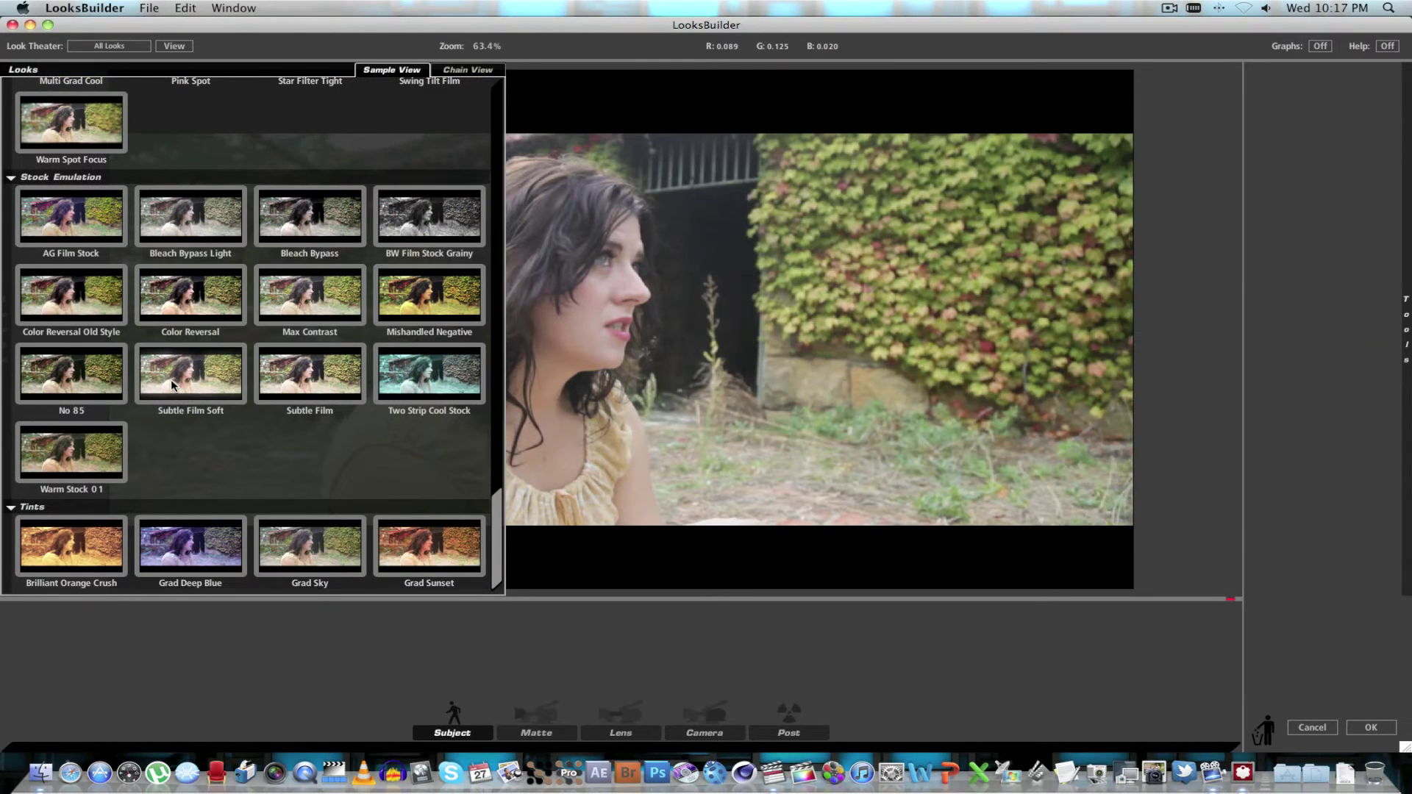
pyautogui.scroll(20, 172, 384)
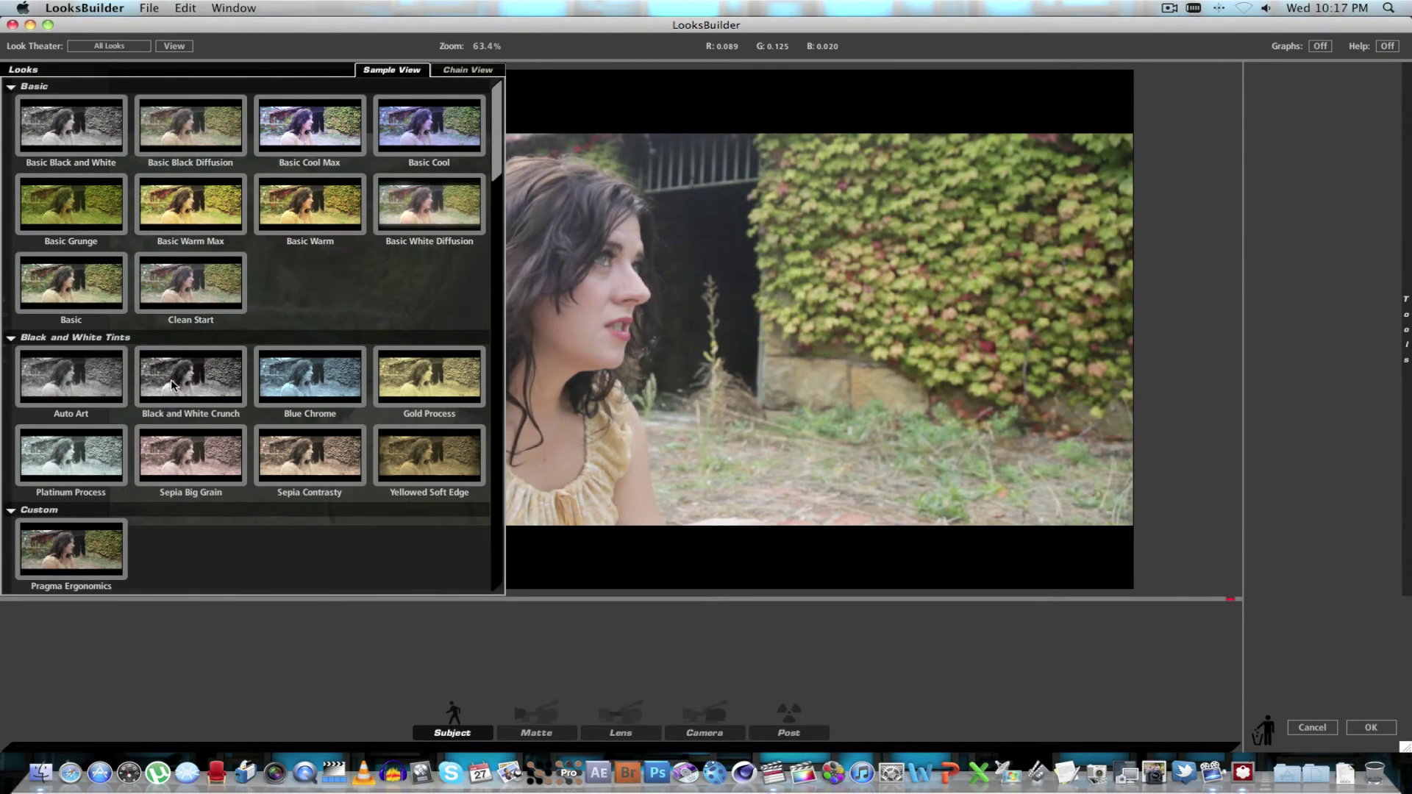
pyautogui.click(174, 384)
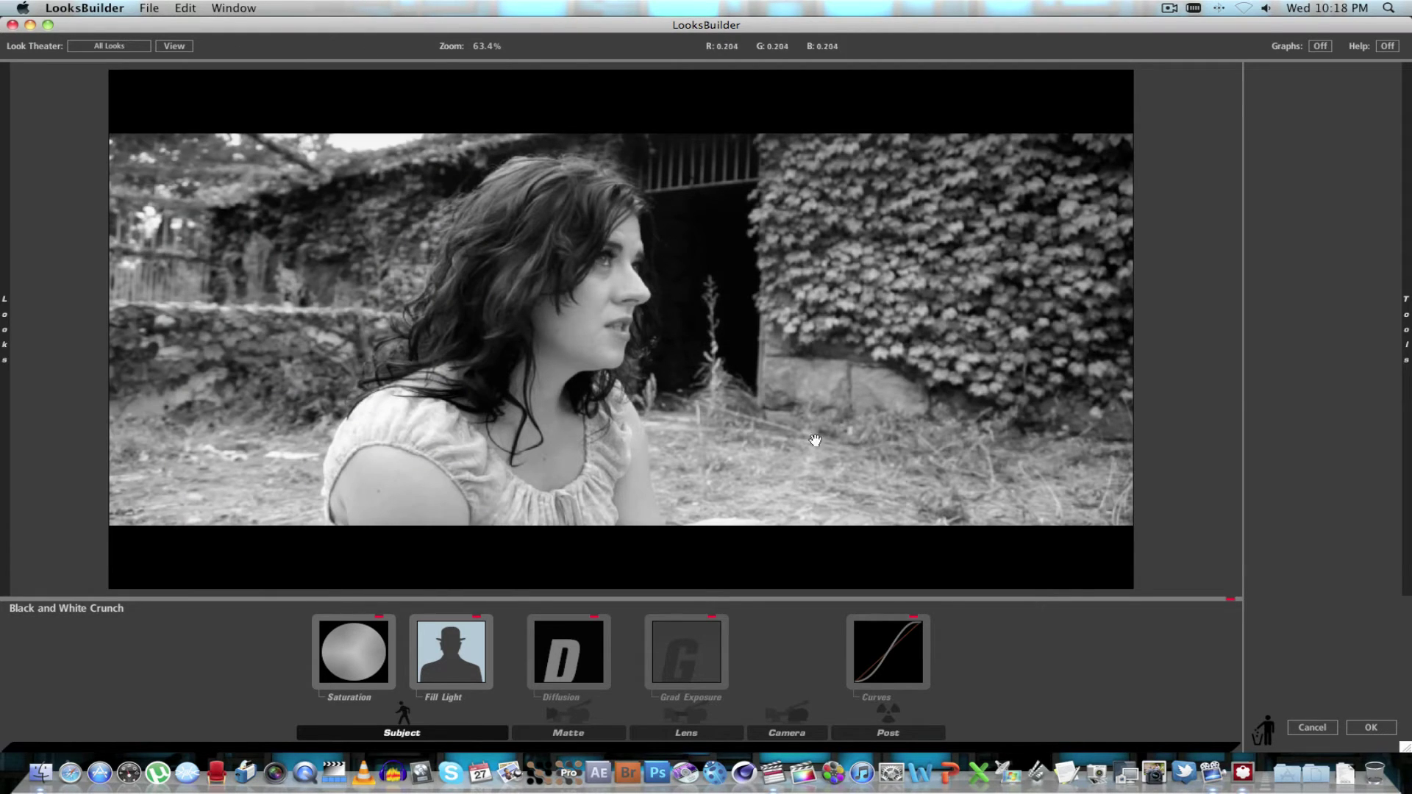
pyautogui.moveTo(1405, 331)
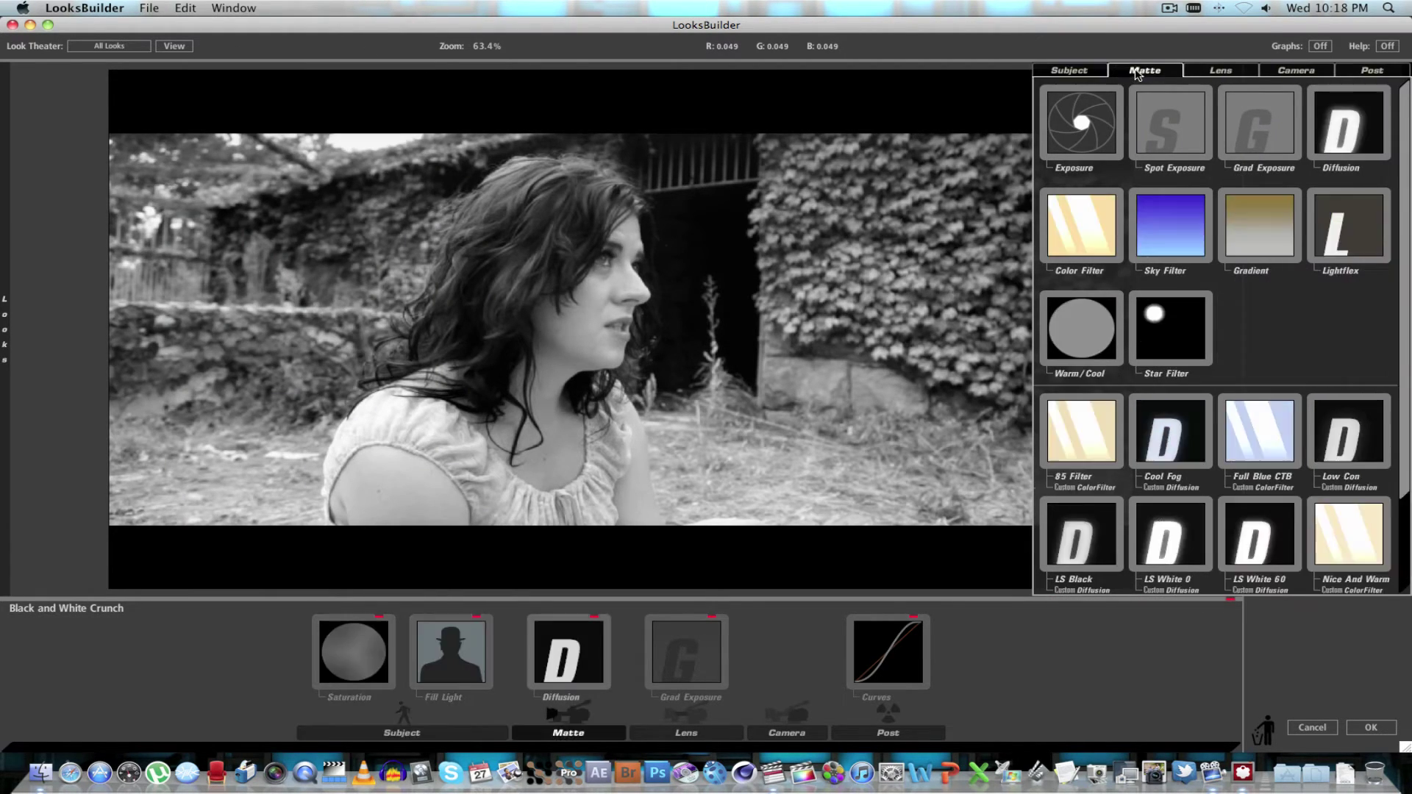
pyautogui.moveTo(1335, 71)
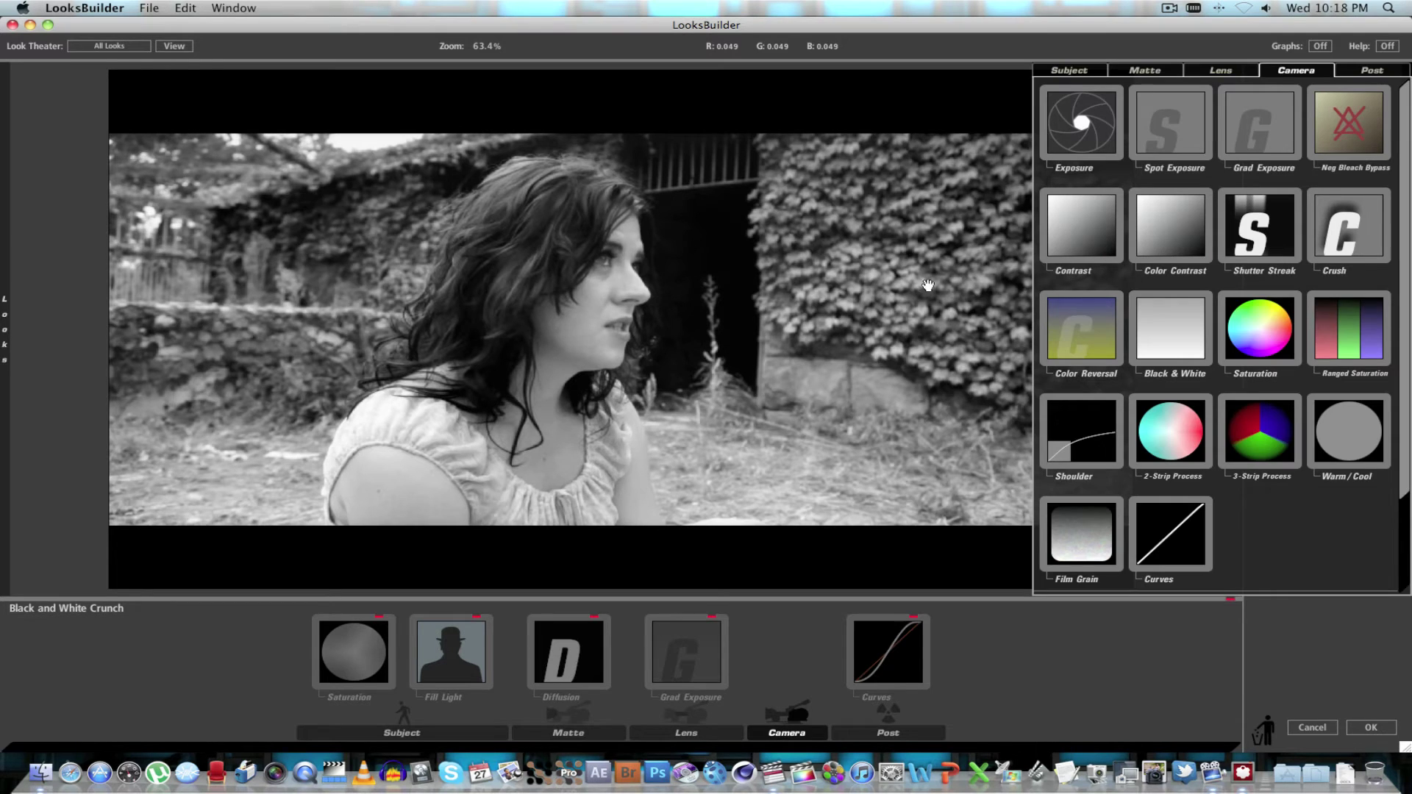
pyautogui.click(1371, 728)
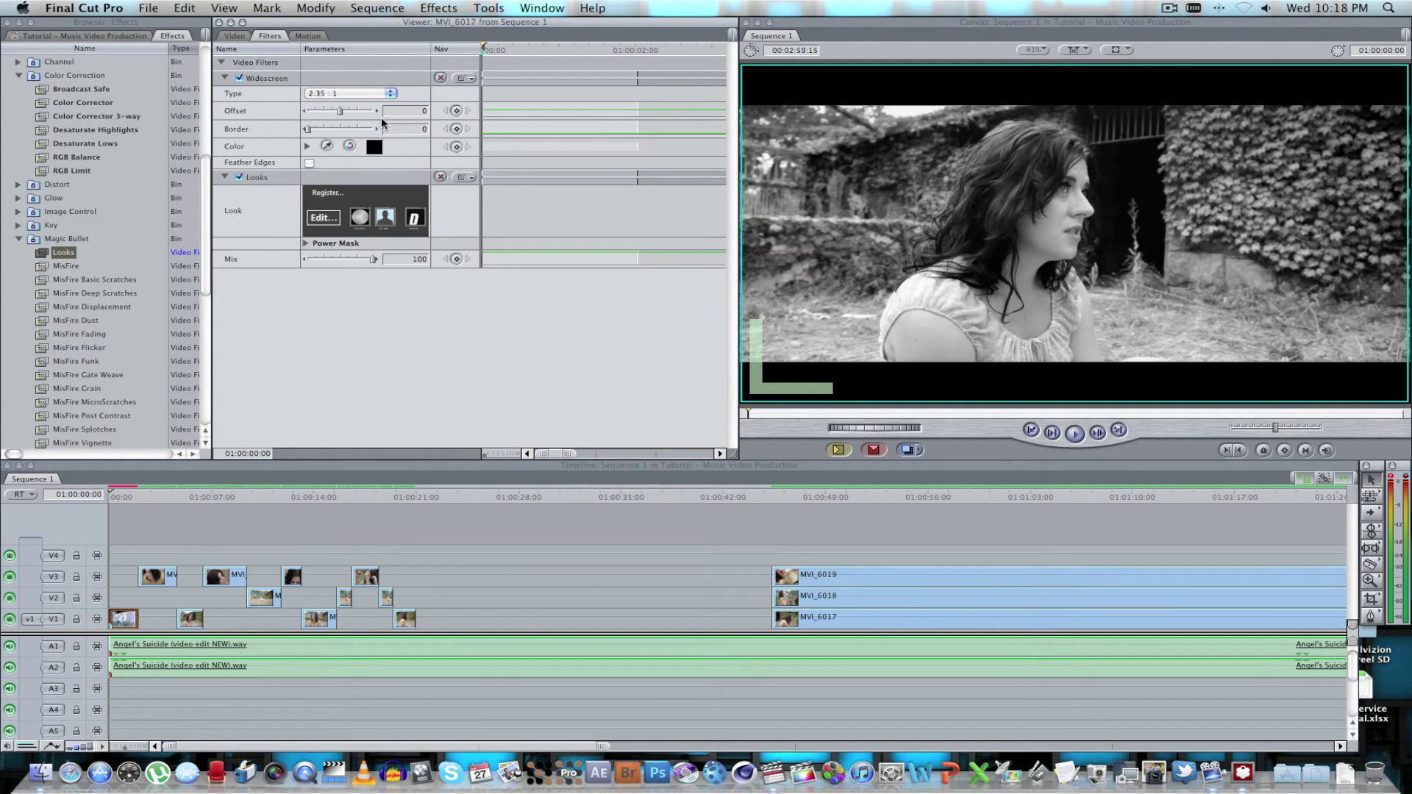
# Step: Copy the black-and-white Looks filter and paste it onto the first five clips across V1–V3
pyautogui.click(265, 178)
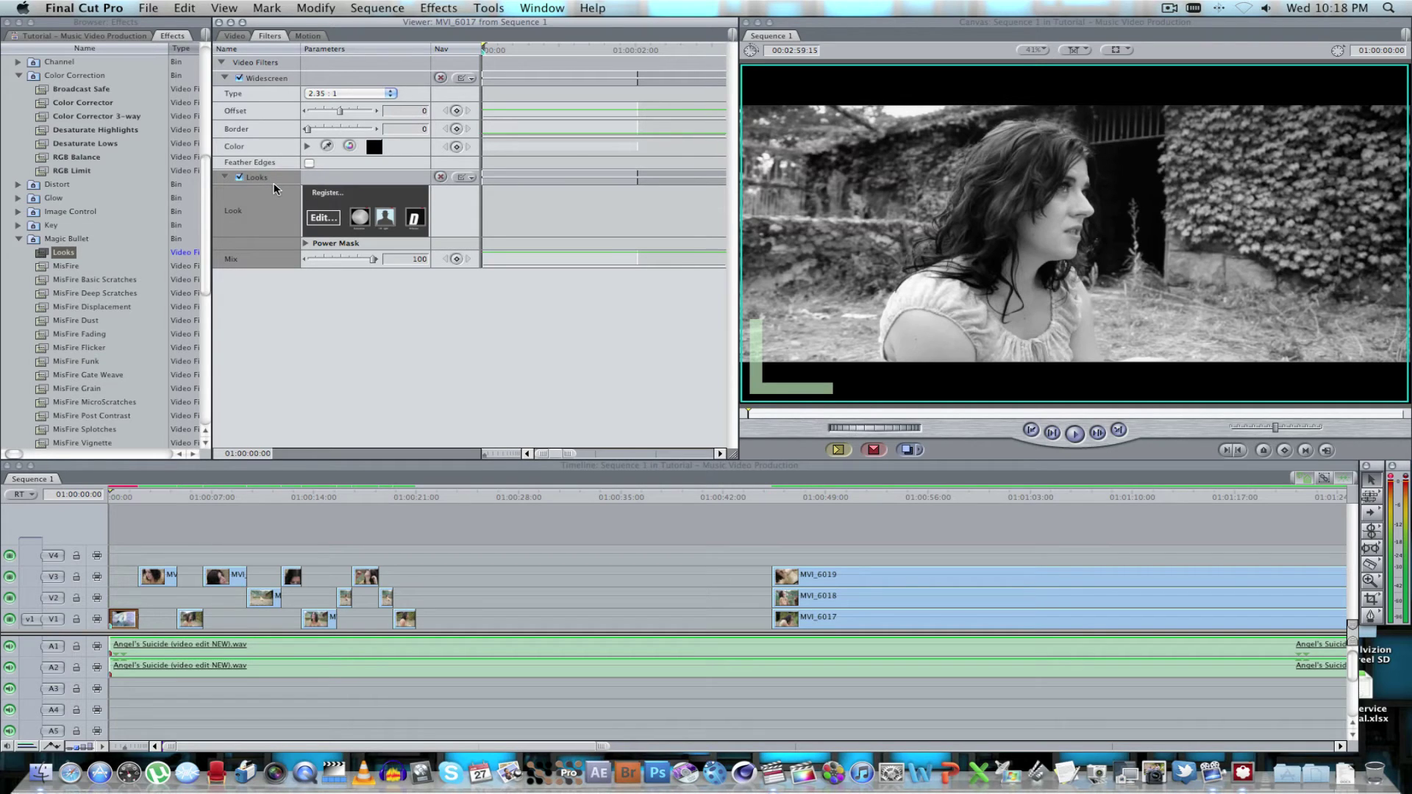
pyautogui.doubleClick(161, 578)
pyautogui.press('super+v')
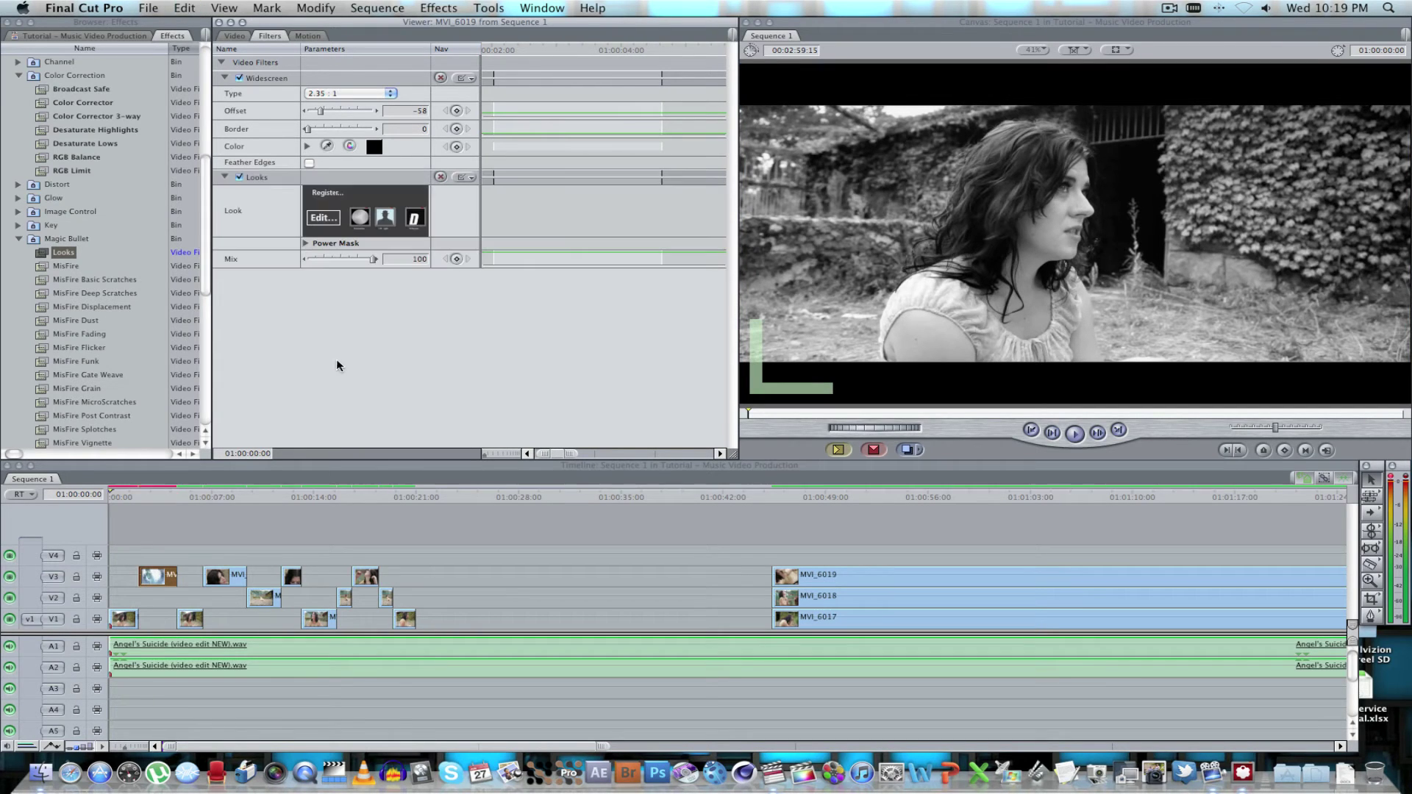
pyautogui.doubleClick(195, 620)
pyautogui.press('super+v')
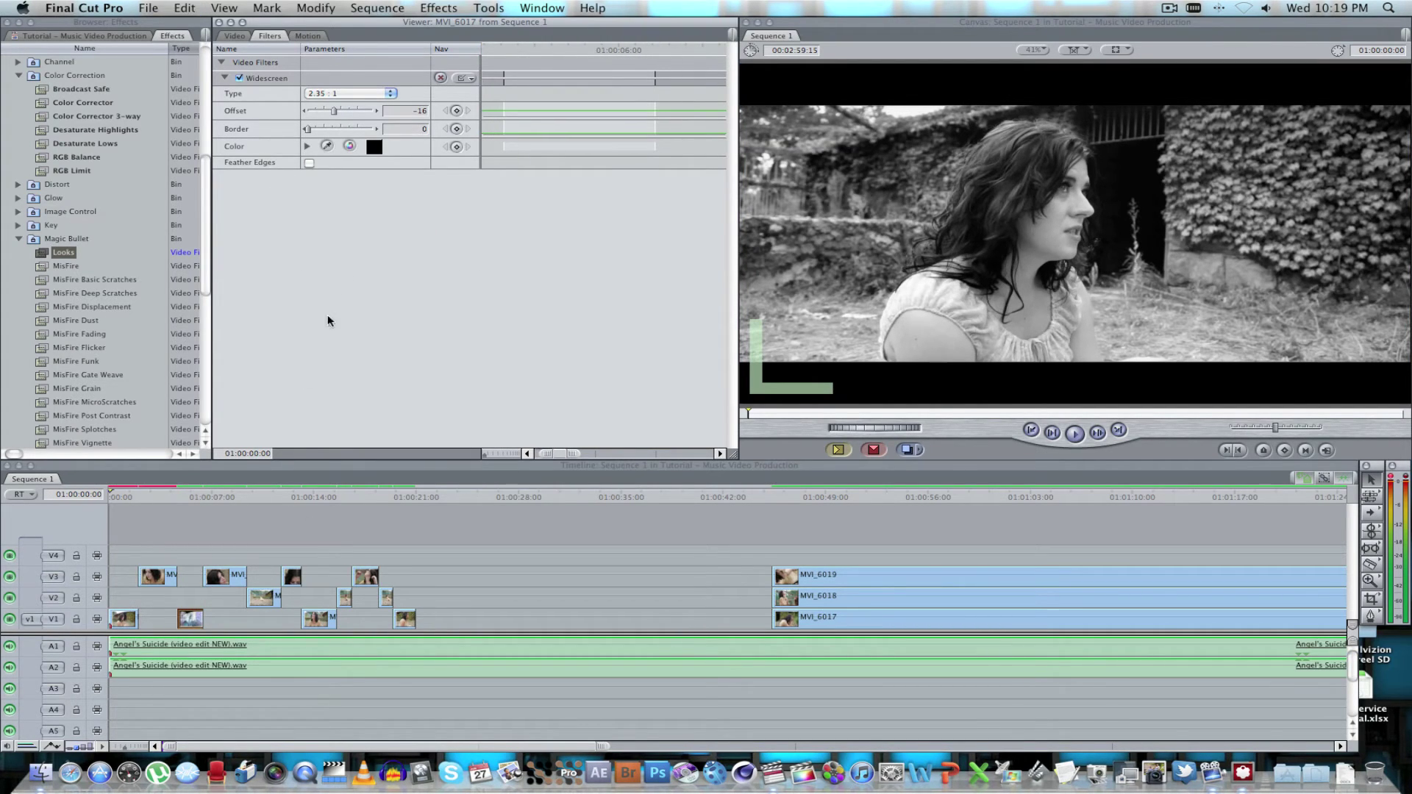
pyautogui.doubleClick(228, 579)
pyautogui.press('super+v')
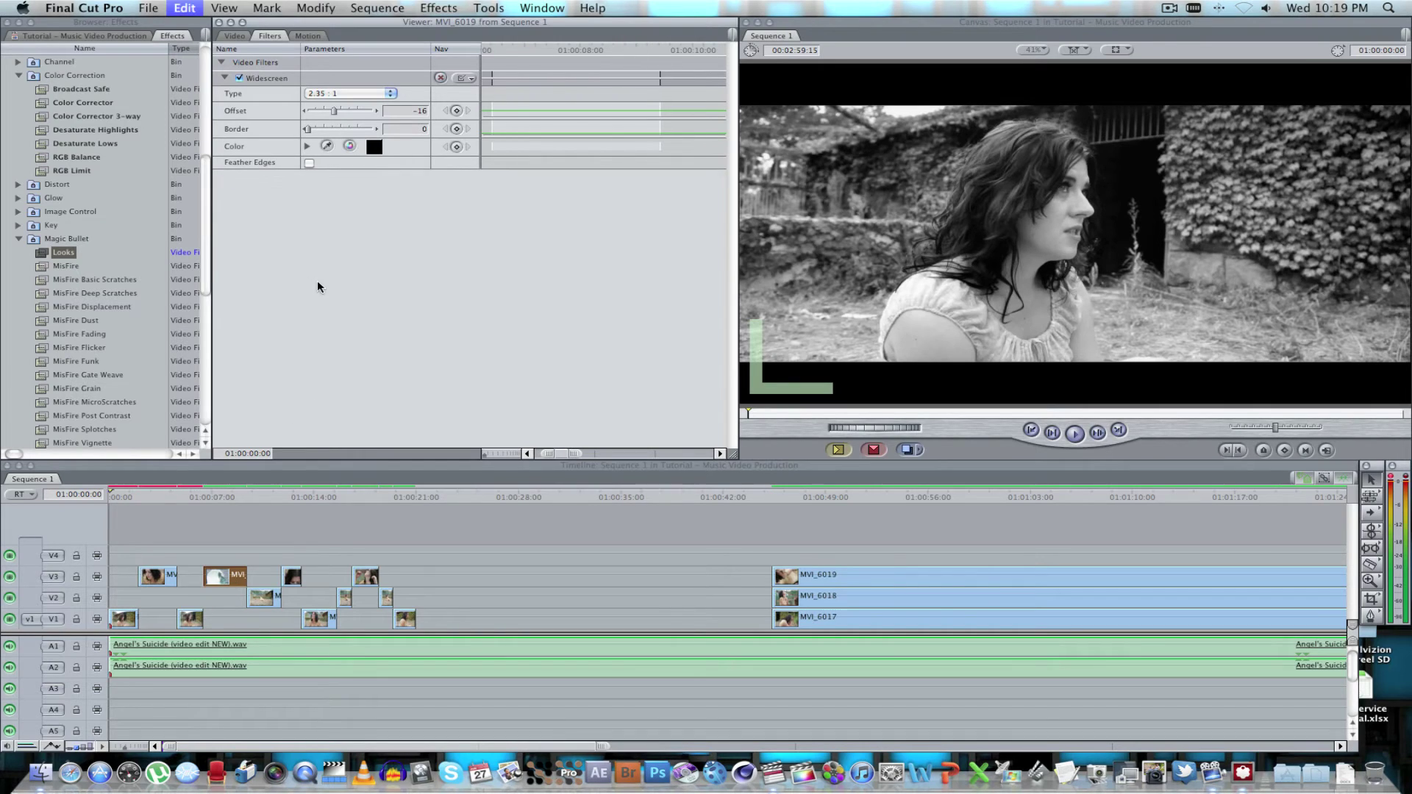
pyautogui.click(269, 600)
pyautogui.doubleClick(268, 600)
pyautogui.press('super+v')
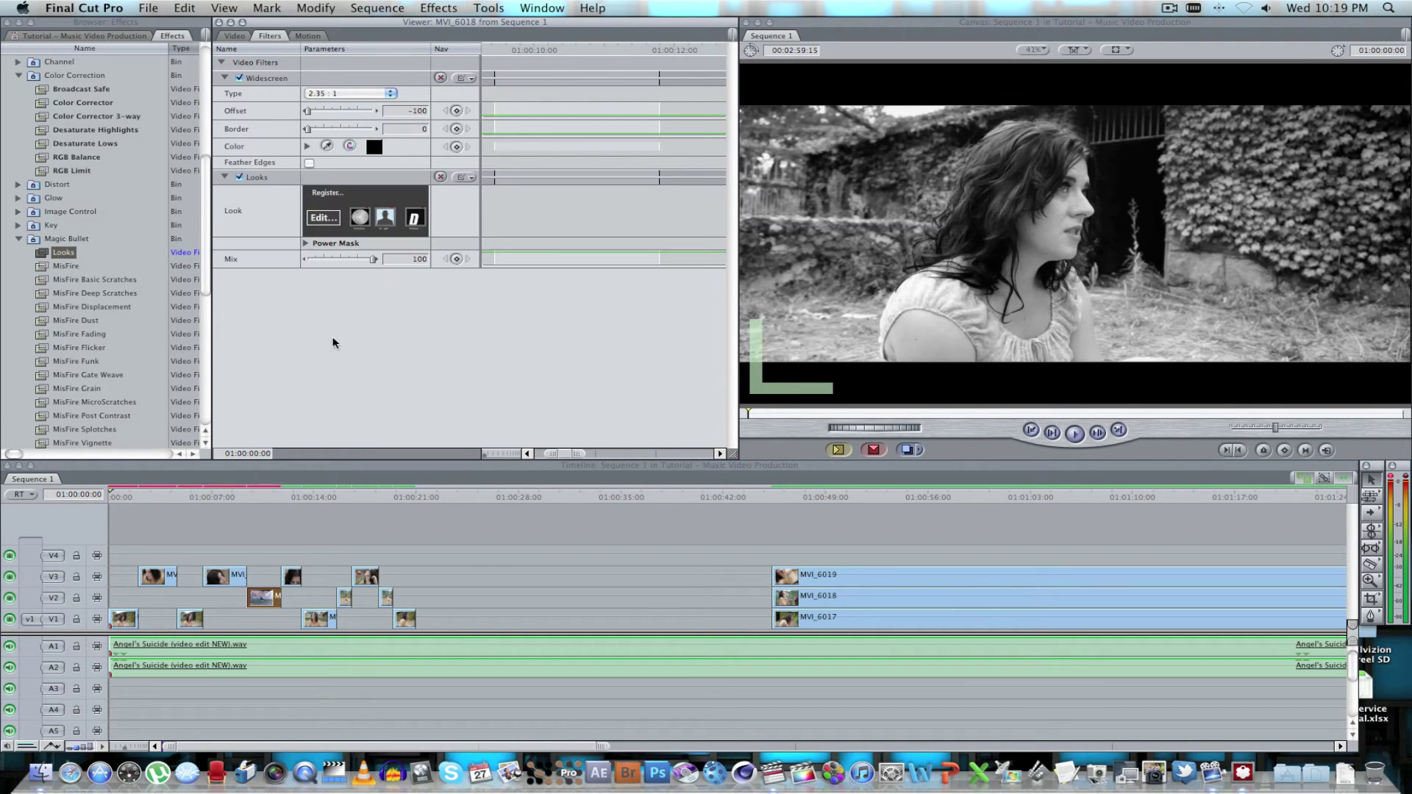
pyautogui.doubleClick(288, 578)
pyautogui.press('super+v')
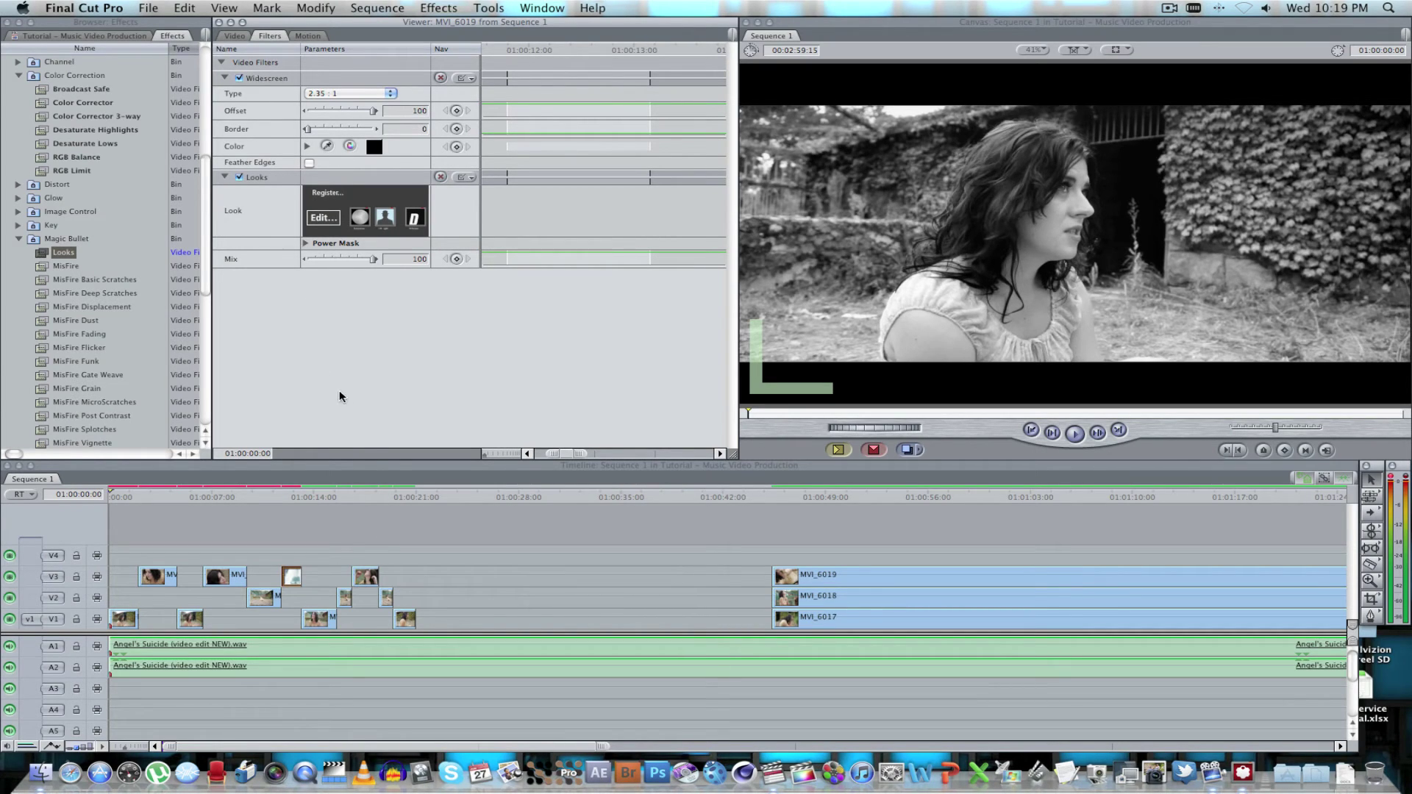
# Step: Paste the Looks filter onto the later MVI_6018, MVI_6019 and MVI_6017 clips, then marquee-select the V1–V3 clips
pyautogui.doubleClick(320, 621)
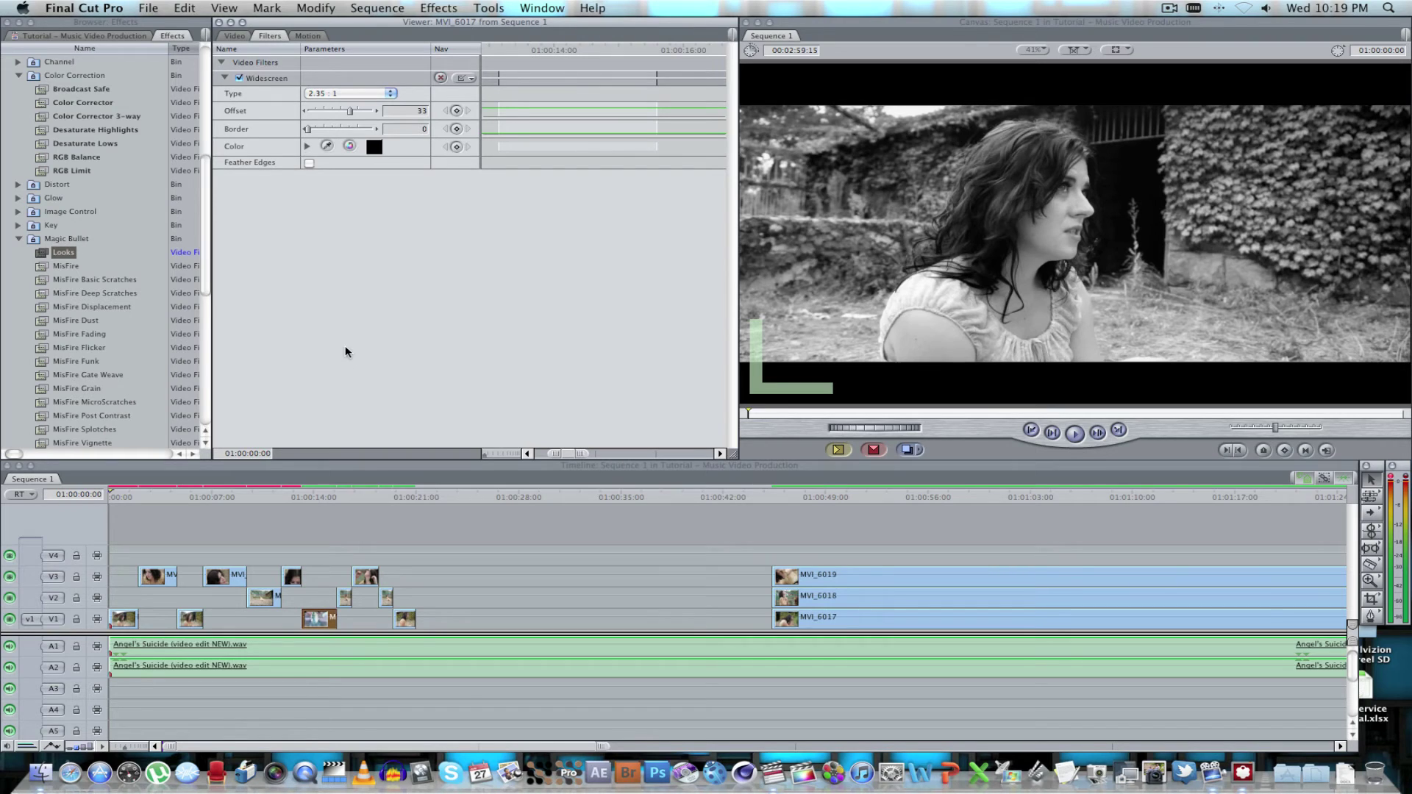
pyautogui.doubleClick(345, 598)
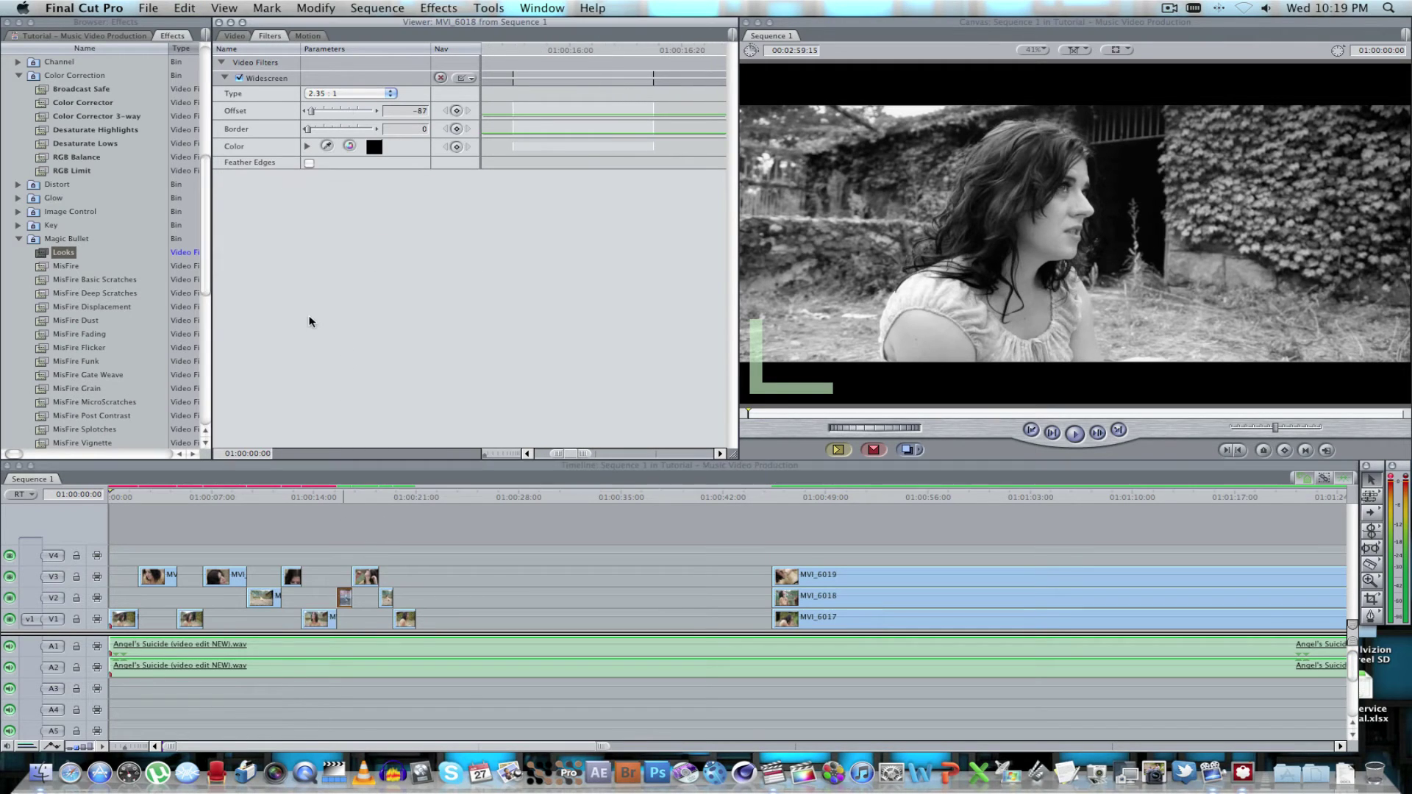
pyautogui.press('super+v')
pyautogui.doubleClick(371, 581)
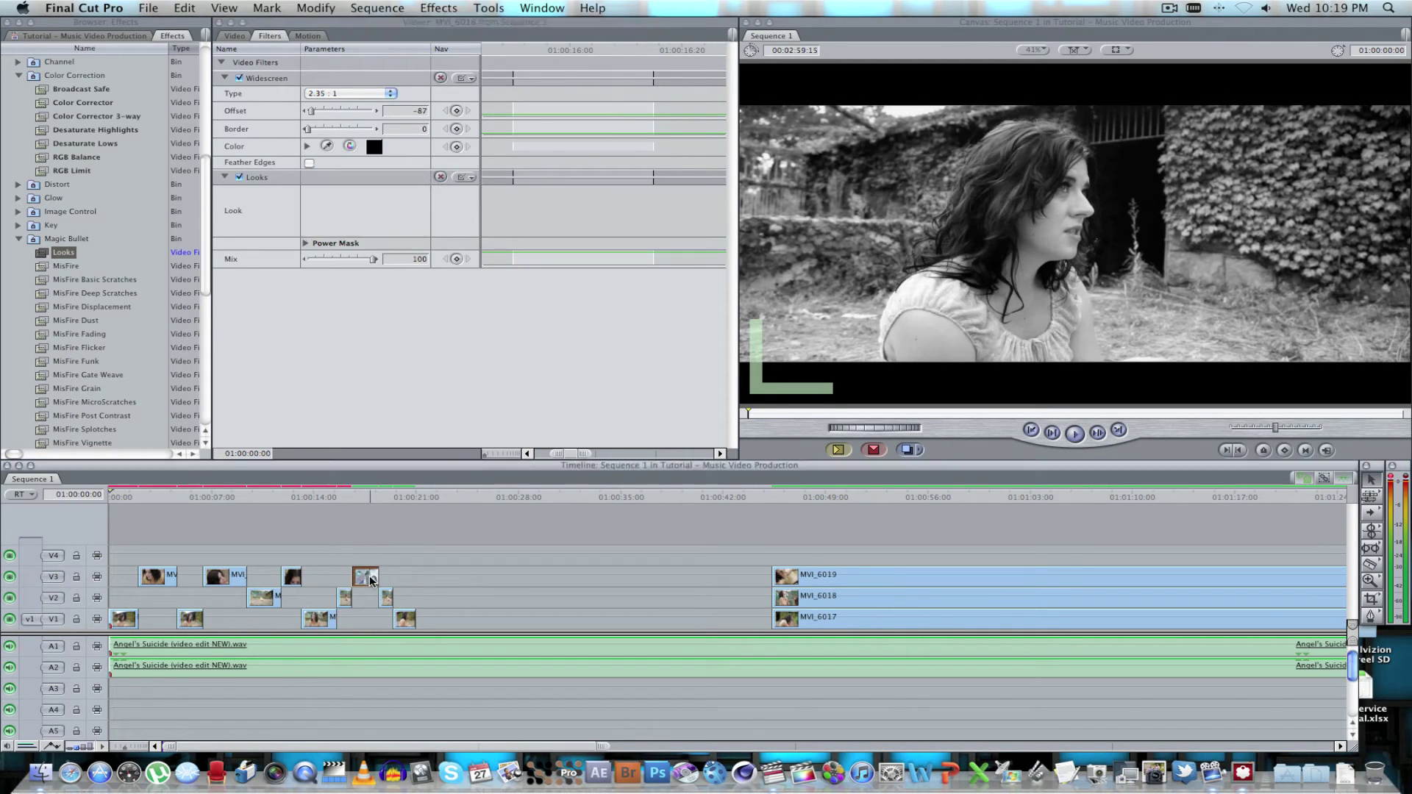
pyautogui.press('super+v')
pyautogui.doubleClick(385, 597)
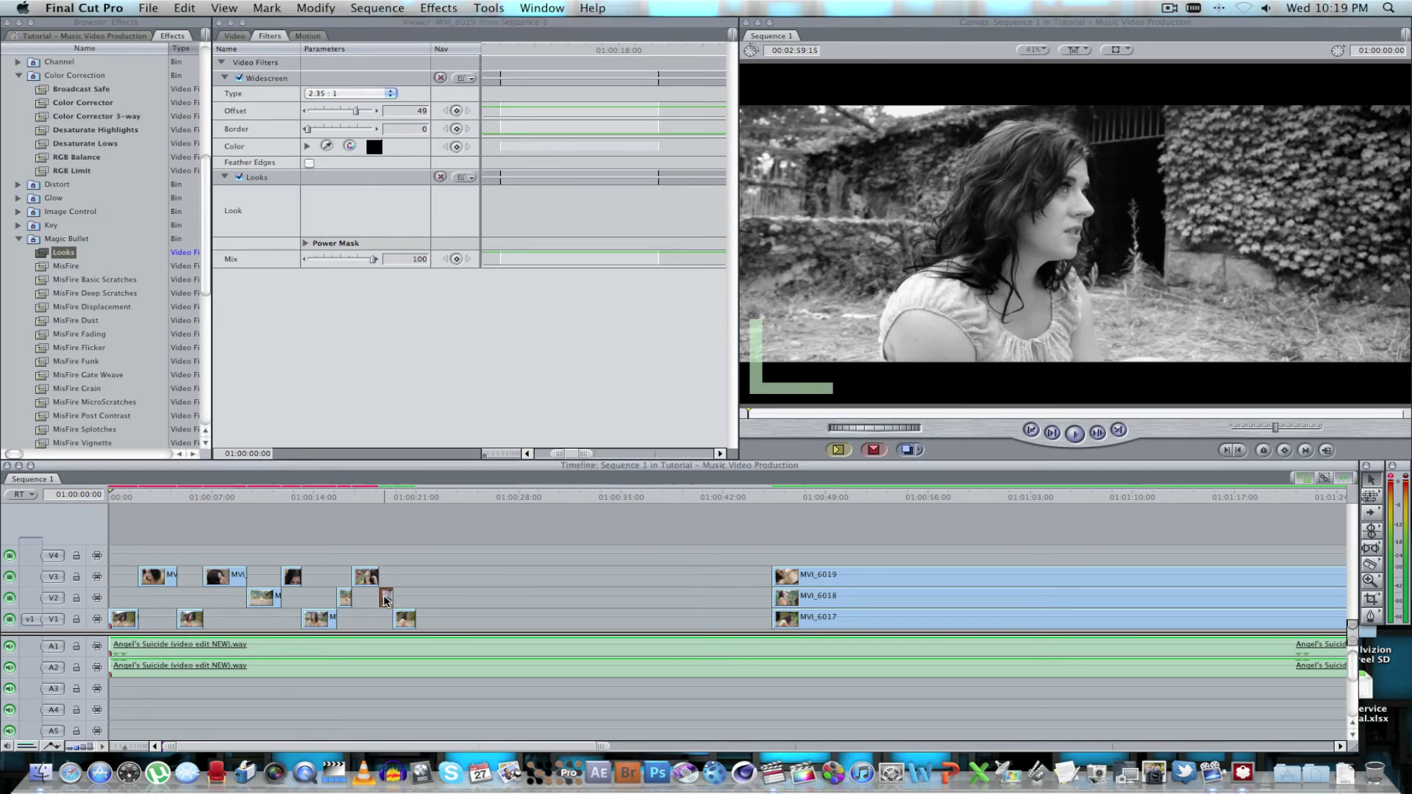
pyautogui.press('super+v')
pyautogui.doubleClick(406, 619)
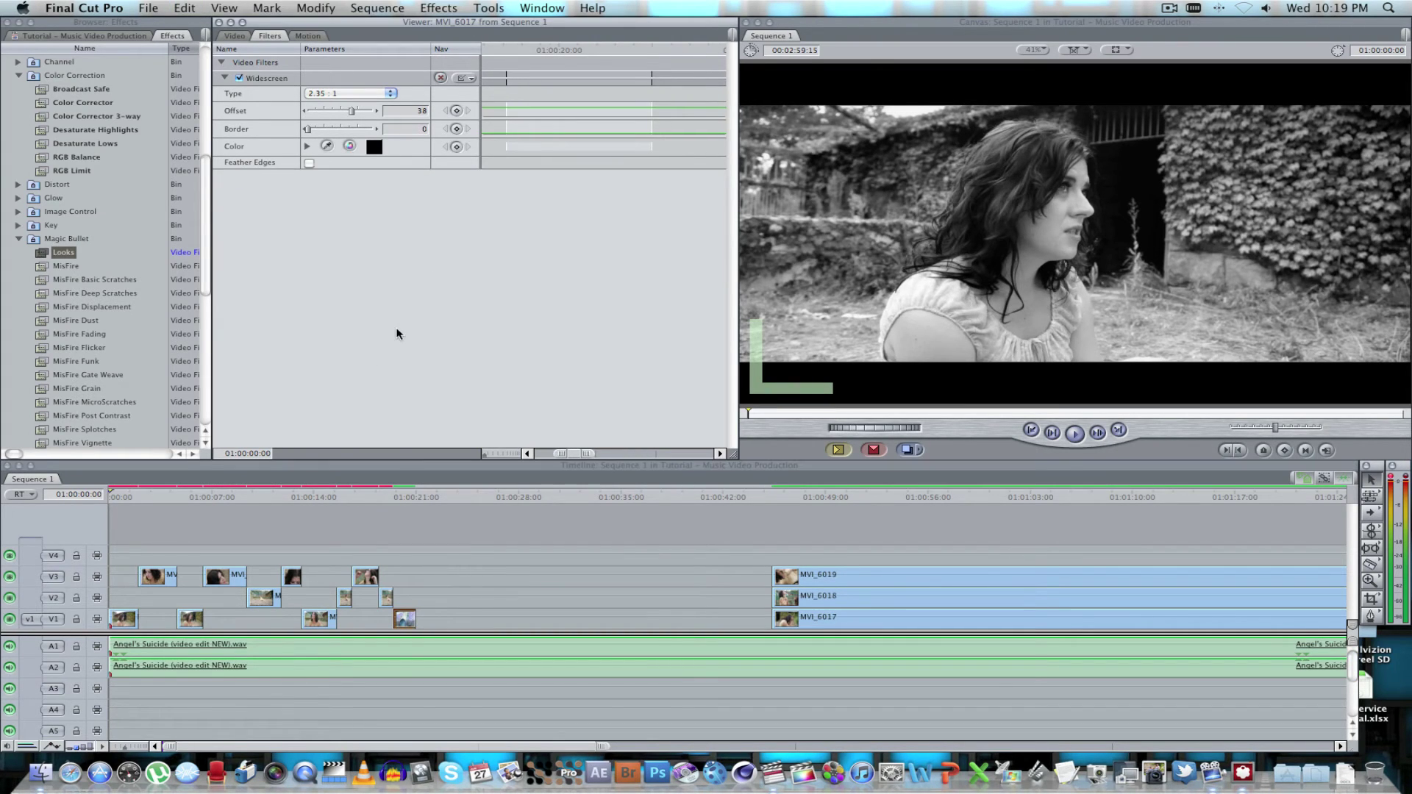
pyautogui.press('super+v')
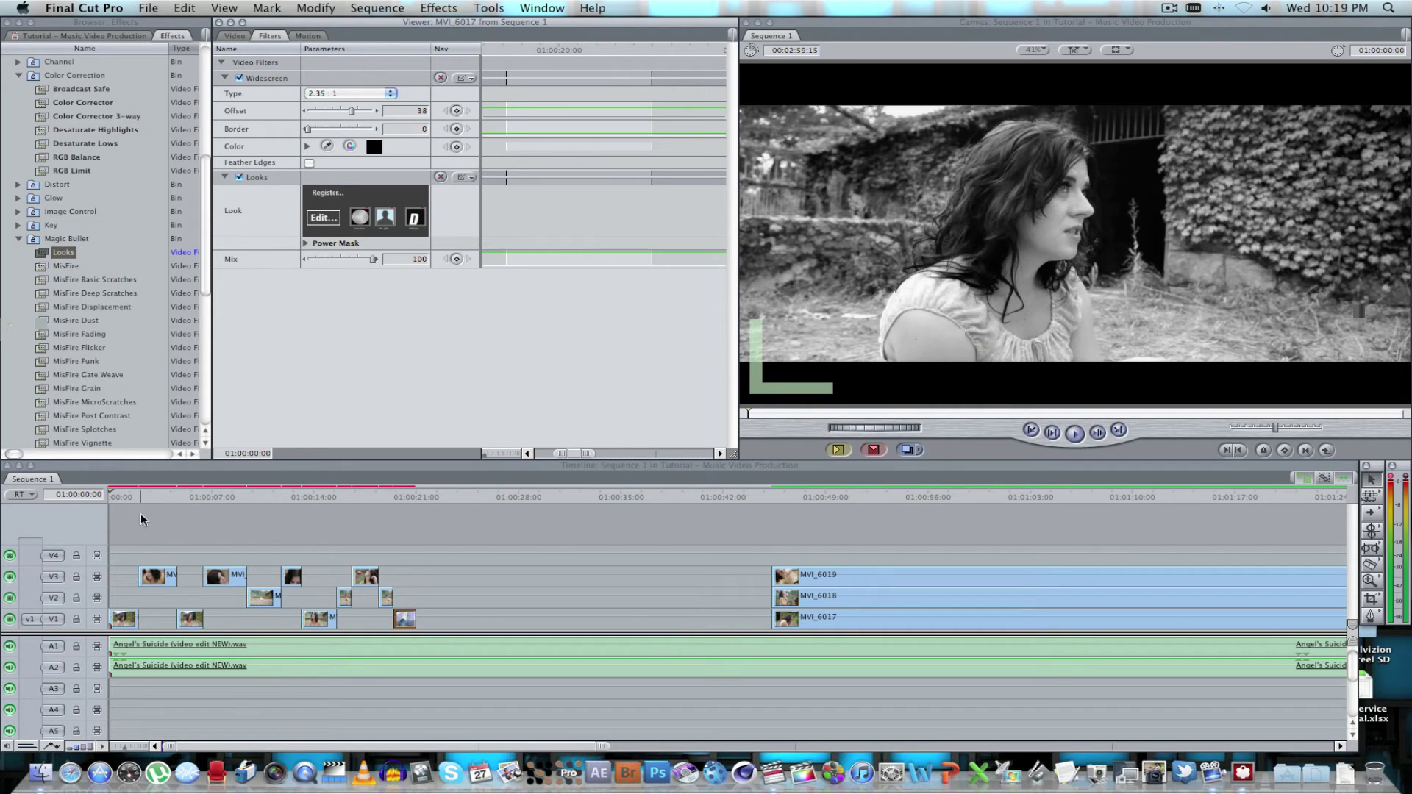
pyautogui.moveTo(425, 518); pyautogui.dragTo(122, 625)
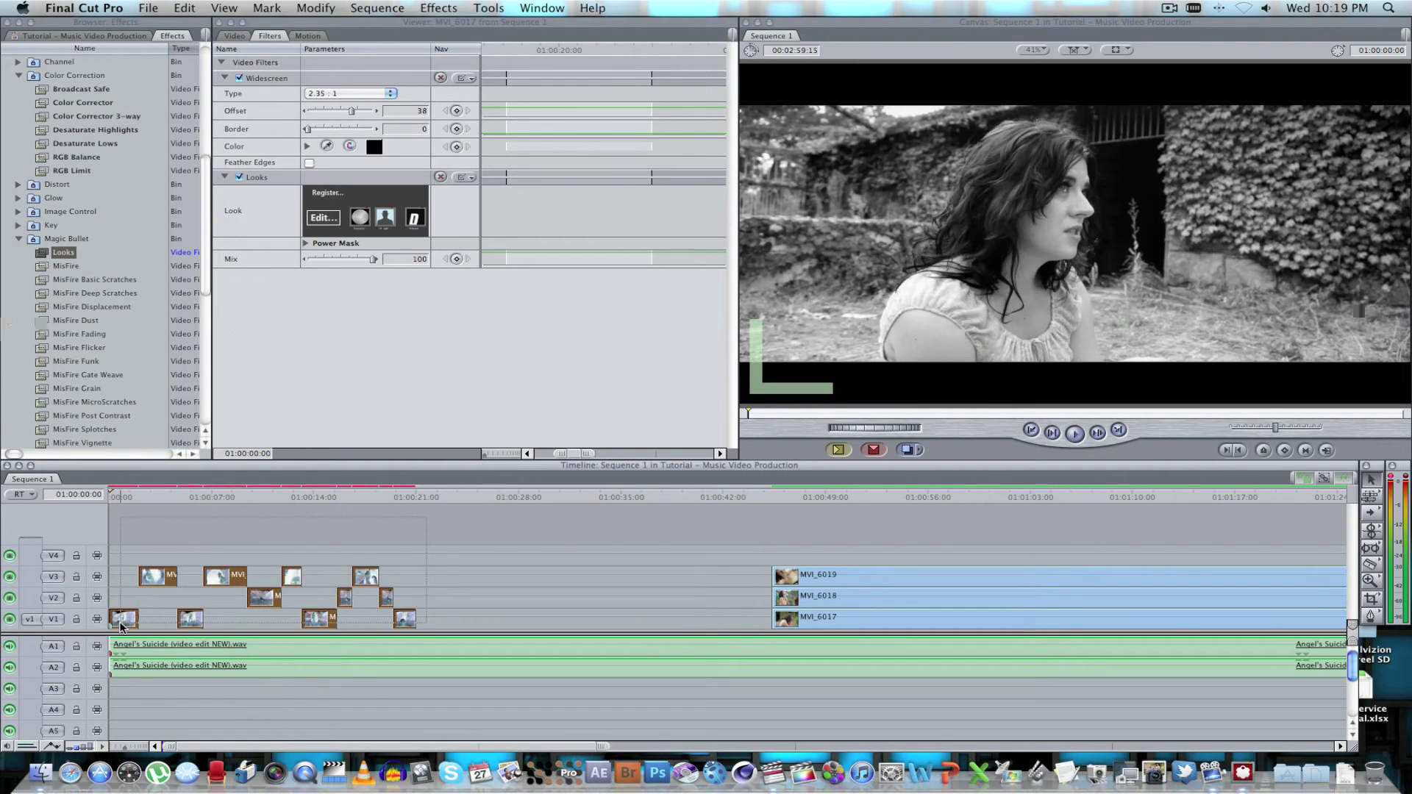
pyautogui.hotkey('alt', 'c')
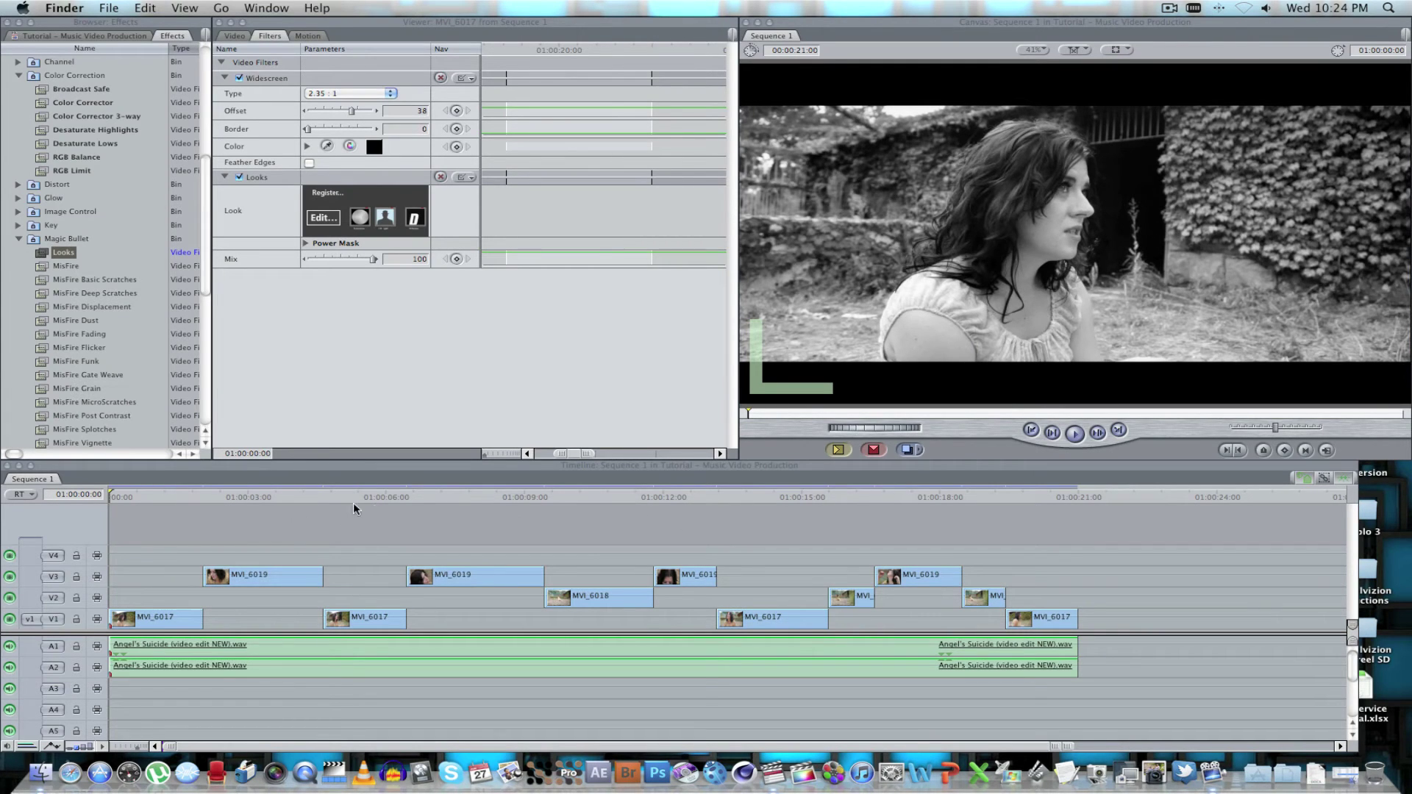
# Step: Return to Final Cut Pro and play Sequence 1 through to 01:00:21:00
pyautogui.click(227, 527)
pyautogui.press('space')
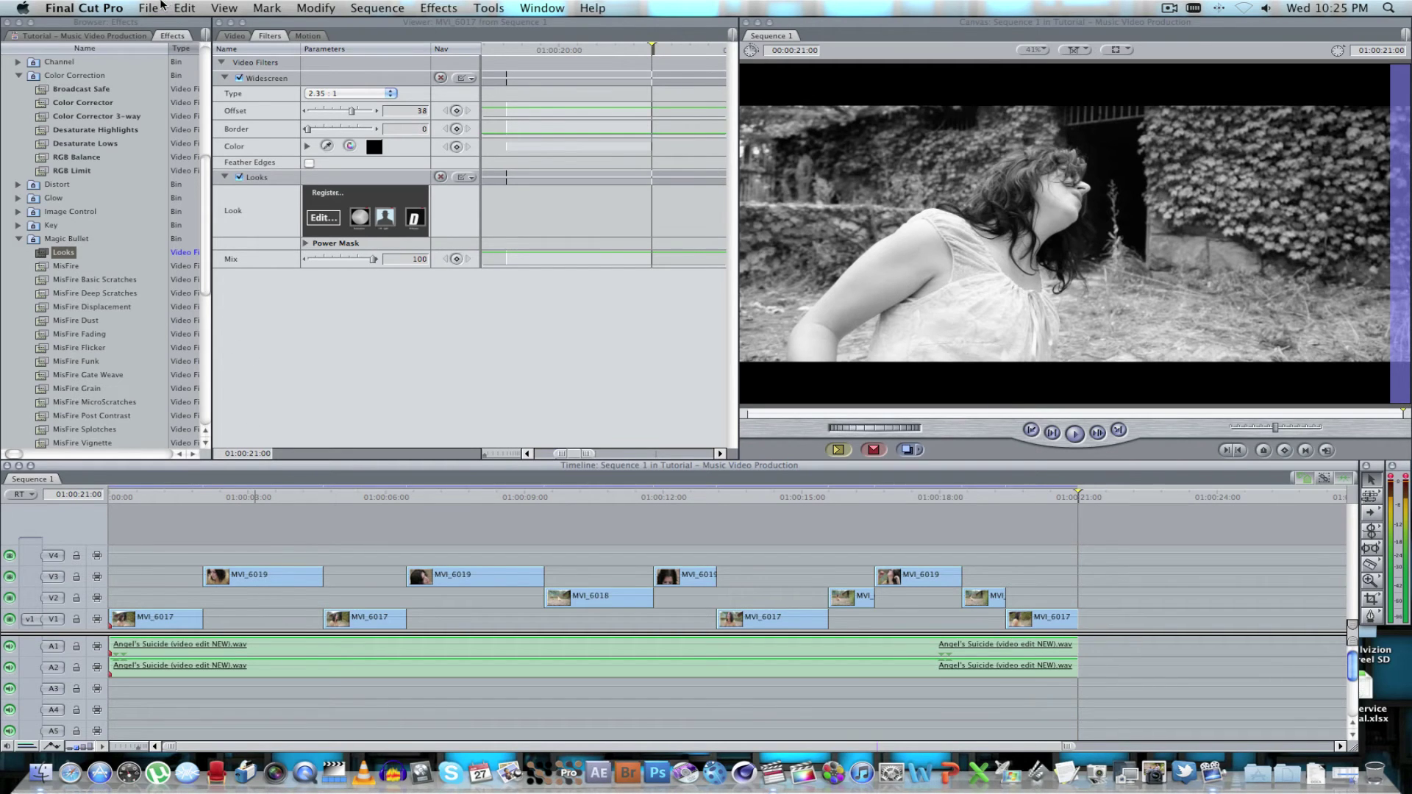
# Step: Export Sequence 1 as a QuickTime movie named 'Music Video' to the Desktop
pyautogui.click(162, 6)
pyautogui.moveTo(198, 269)
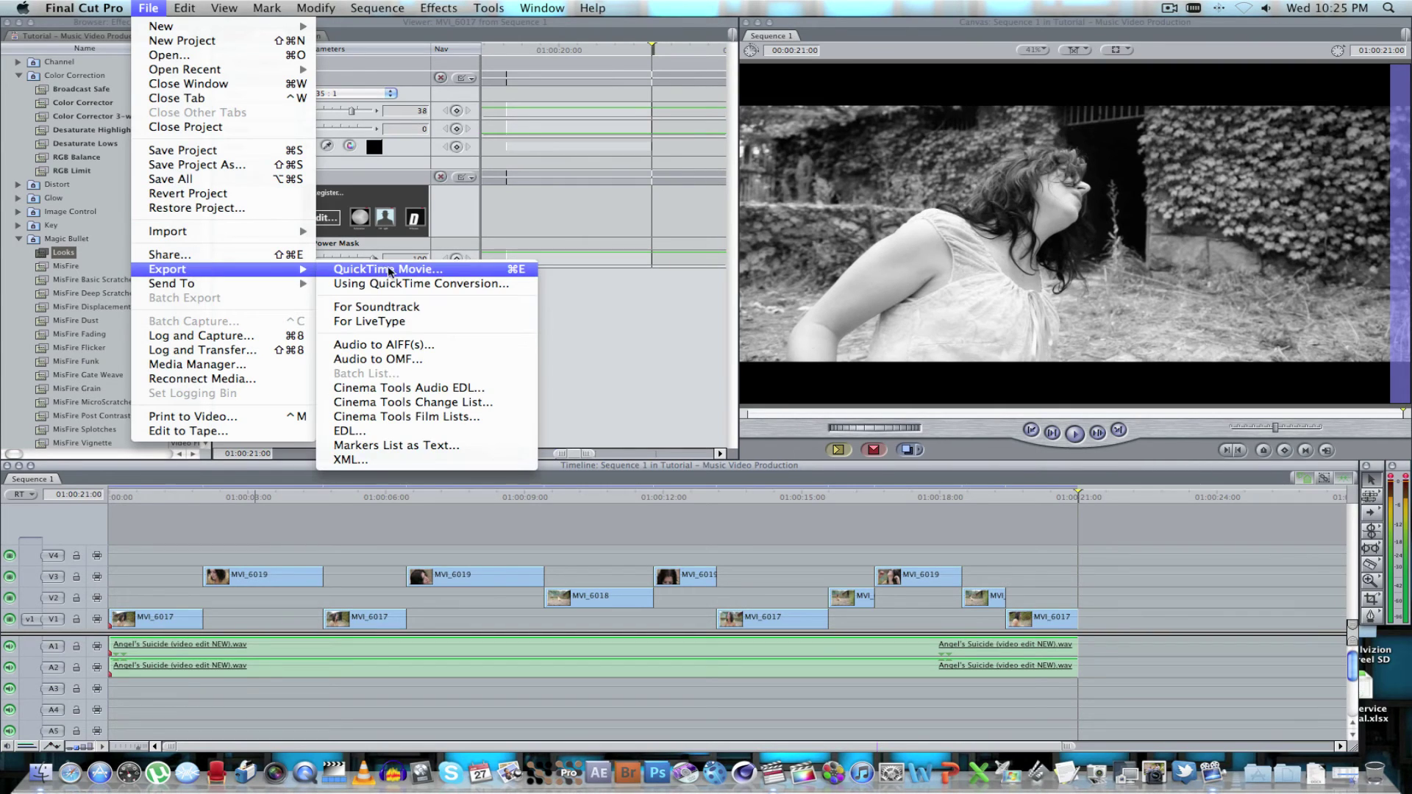
pyautogui.click(460, 271)
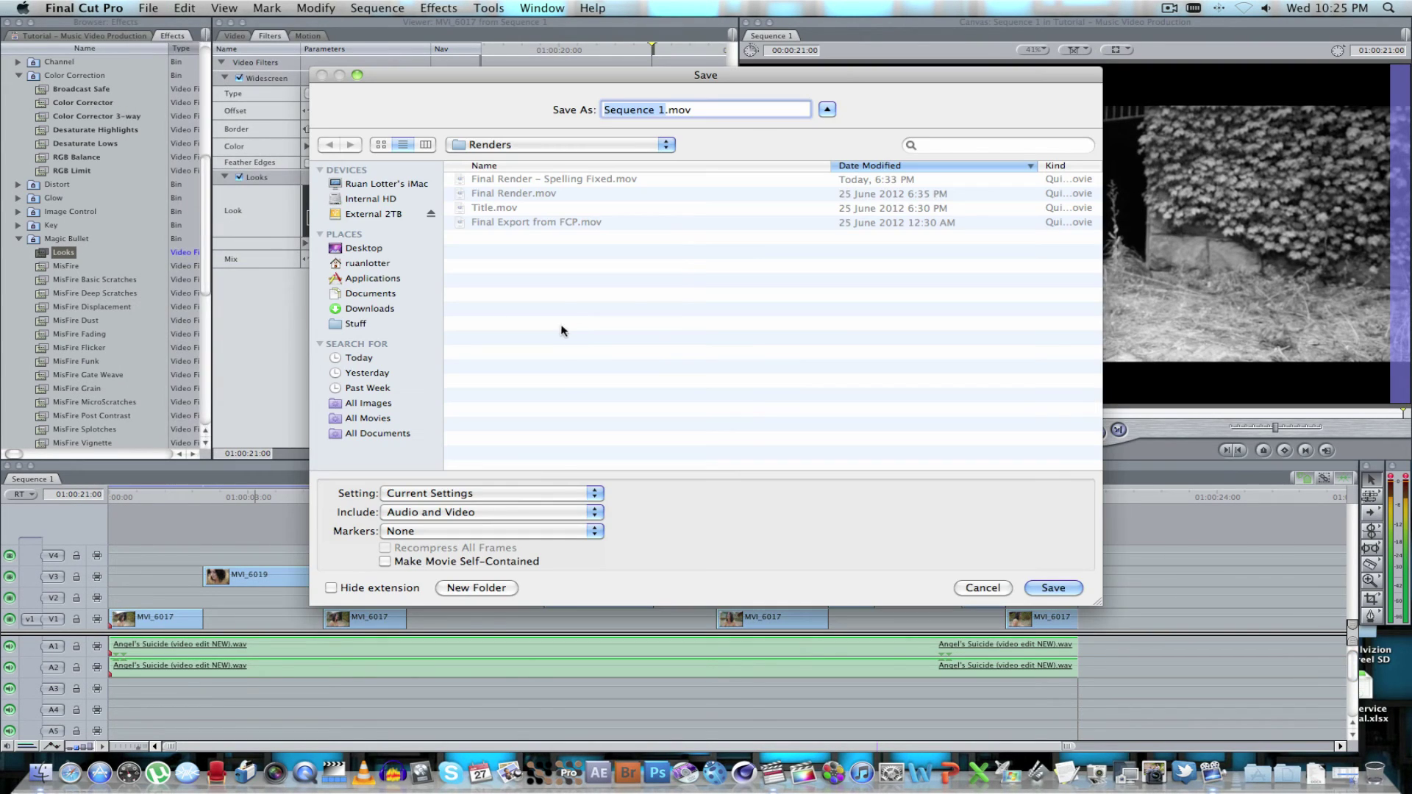
pyautogui.click(366, 248)
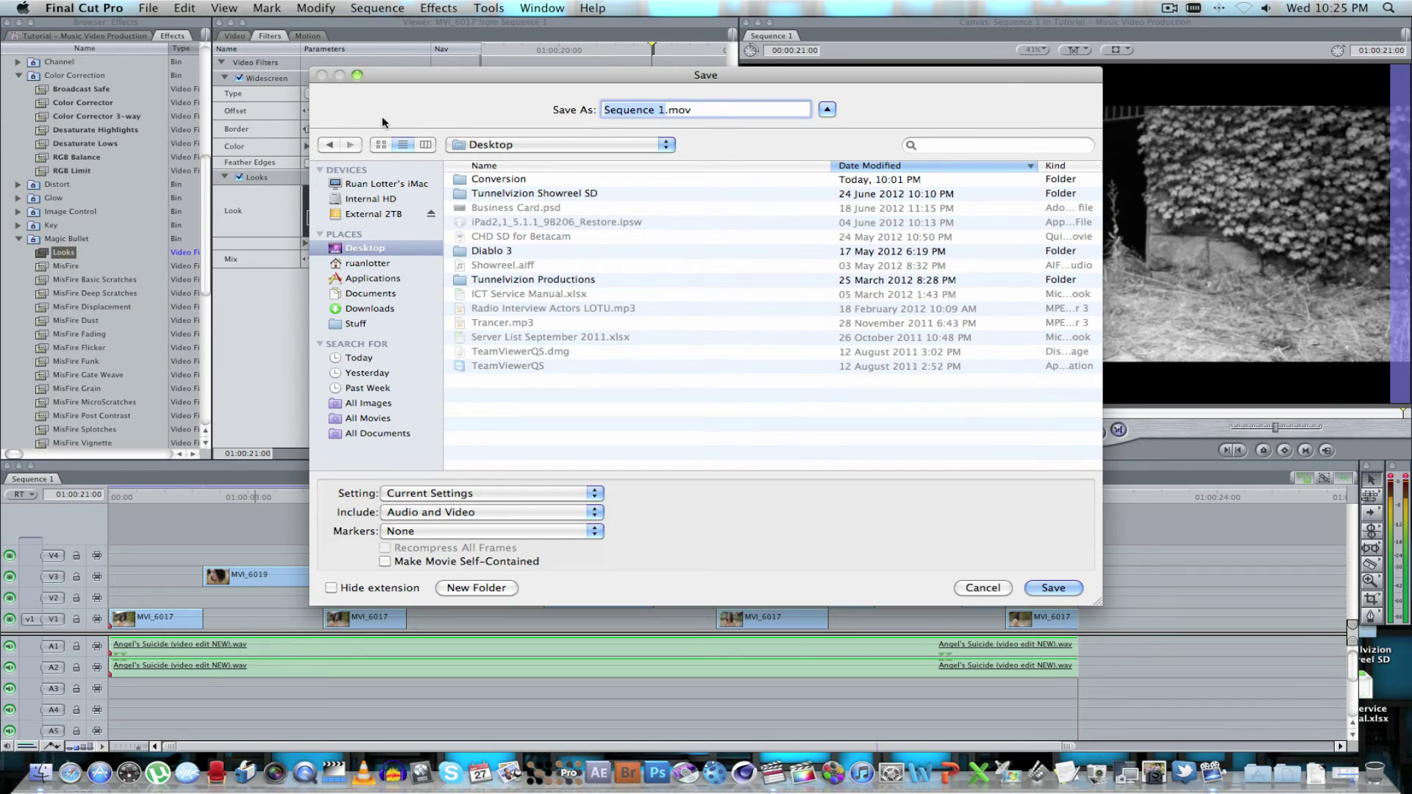
pyautogui.write('Music Video')
pyautogui.click(1053, 588)
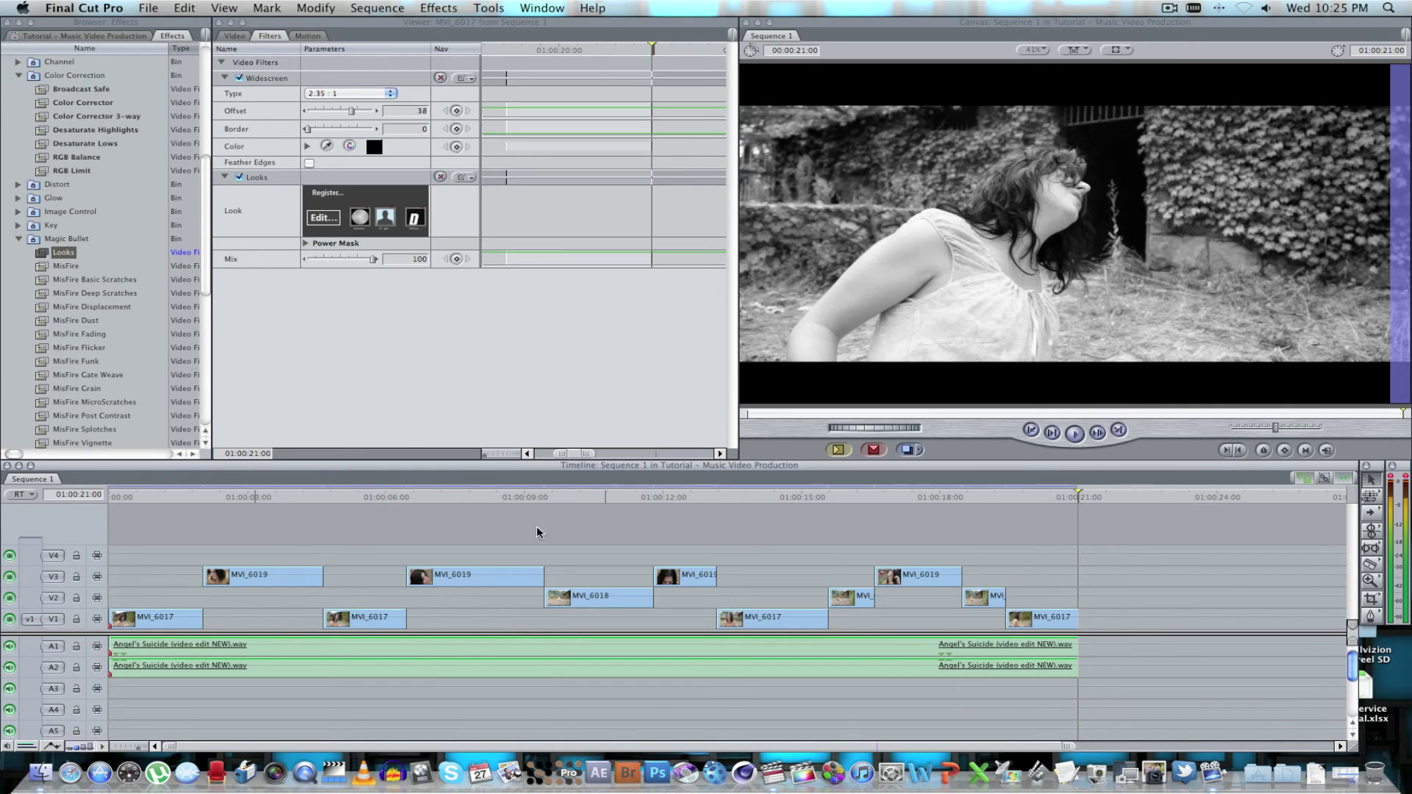
# Step: Launch MPEG Streamclip and drag Music Video.mov from the Desktop into it, then scrub the preview
pyautogui.click(335, 775)
pyautogui.click(49, 765)
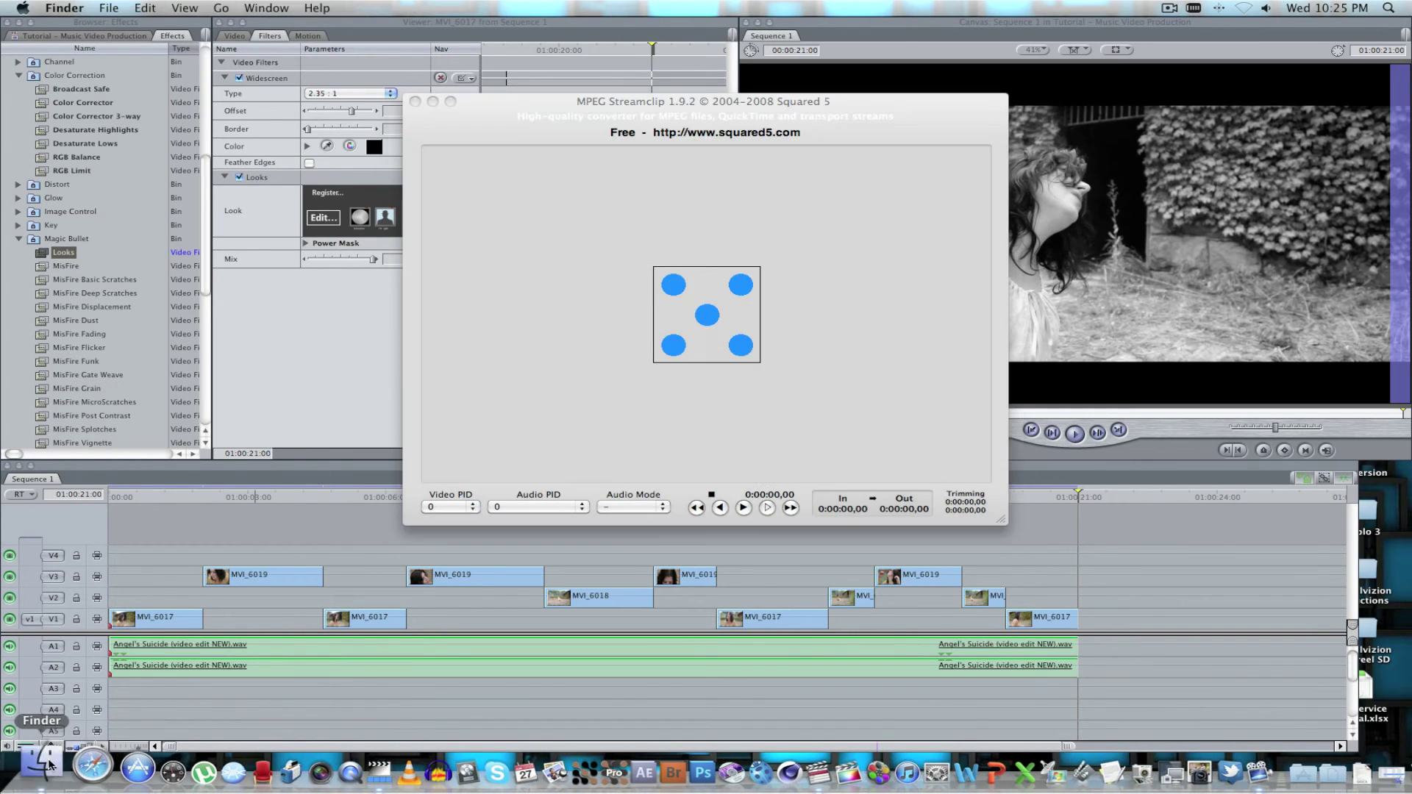
pyautogui.click(524, 240)
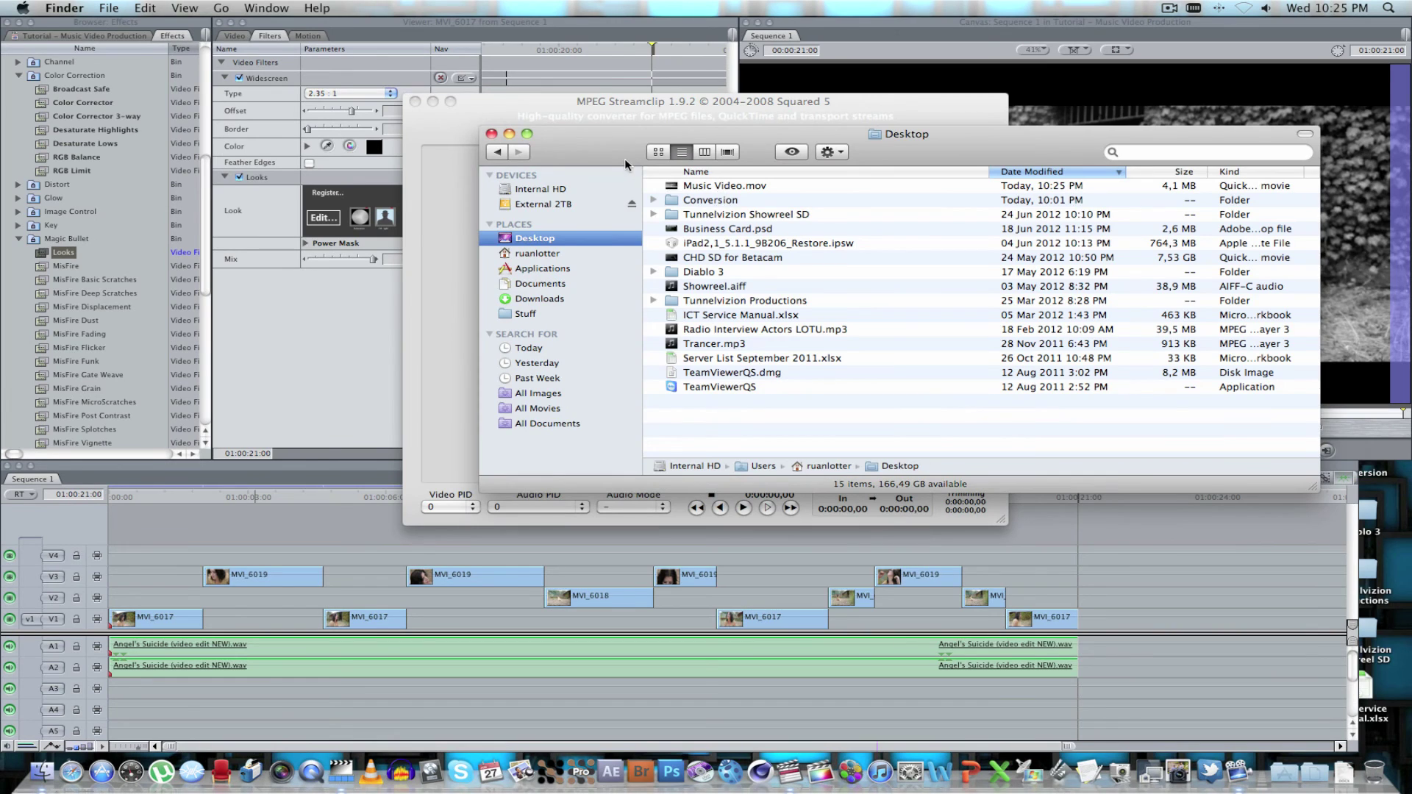
pyautogui.moveTo(626, 163); pyautogui.dragTo(837, 391)
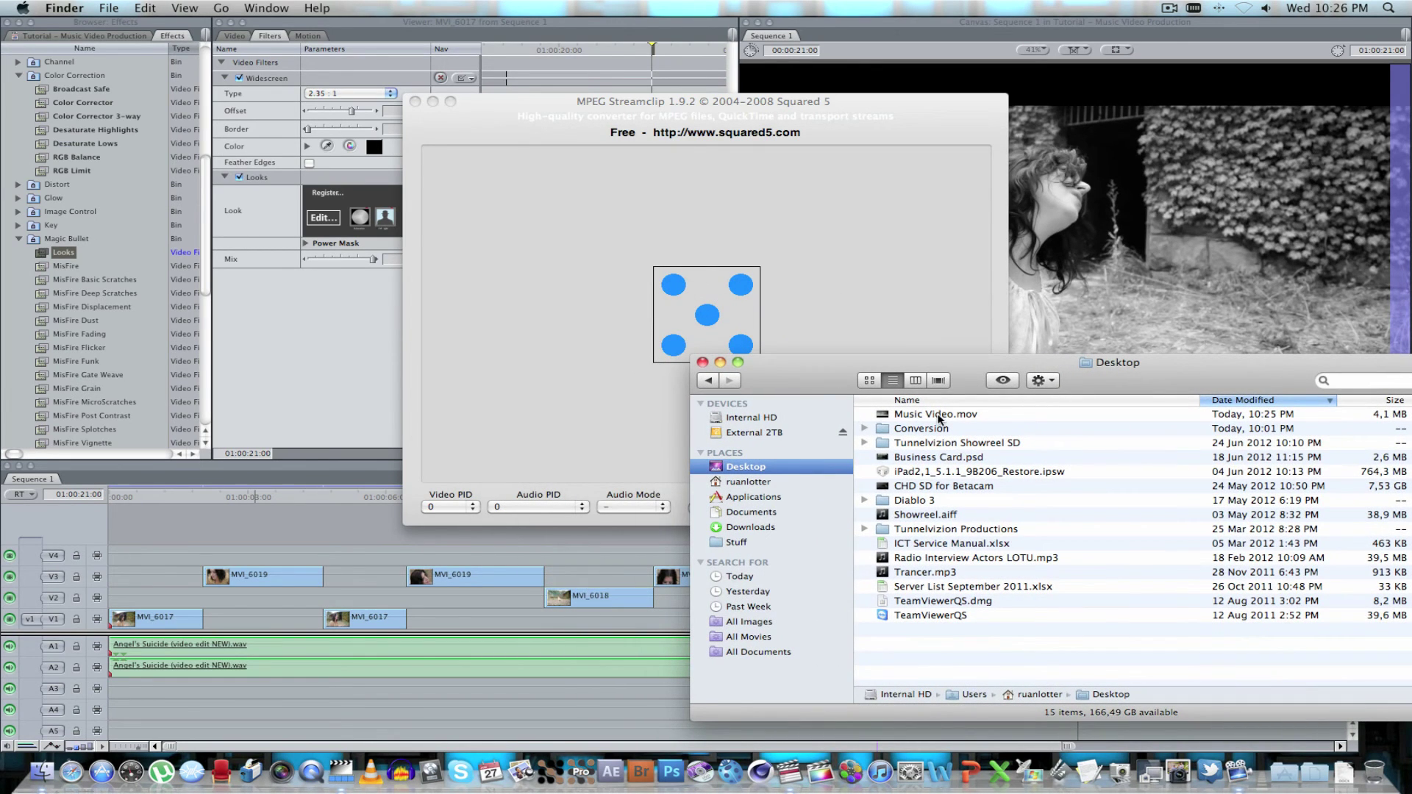
pyautogui.moveTo(940, 417); pyautogui.dragTo(612, 242)
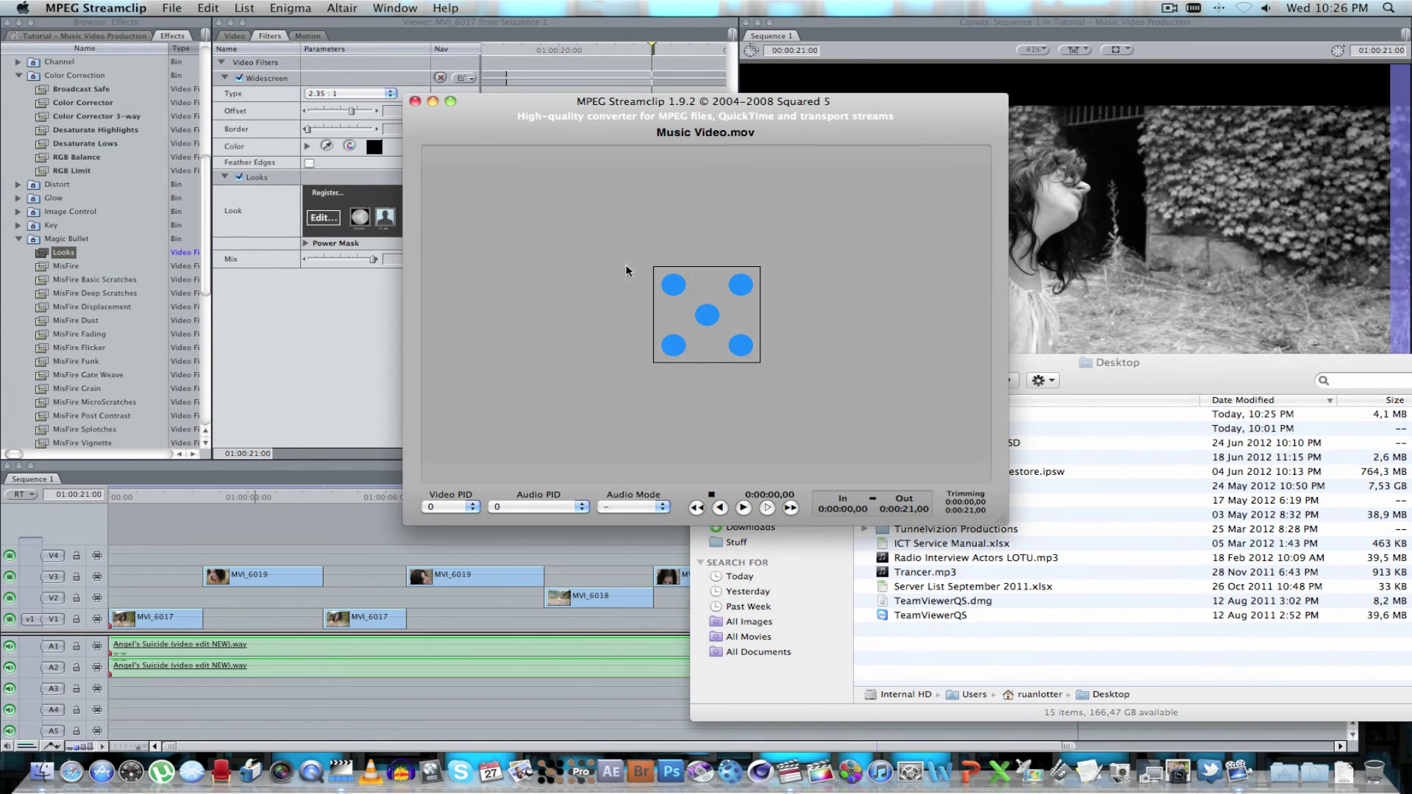
pyautogui.moveTo(491, 460); pyautogui.dragTo(454, 459)
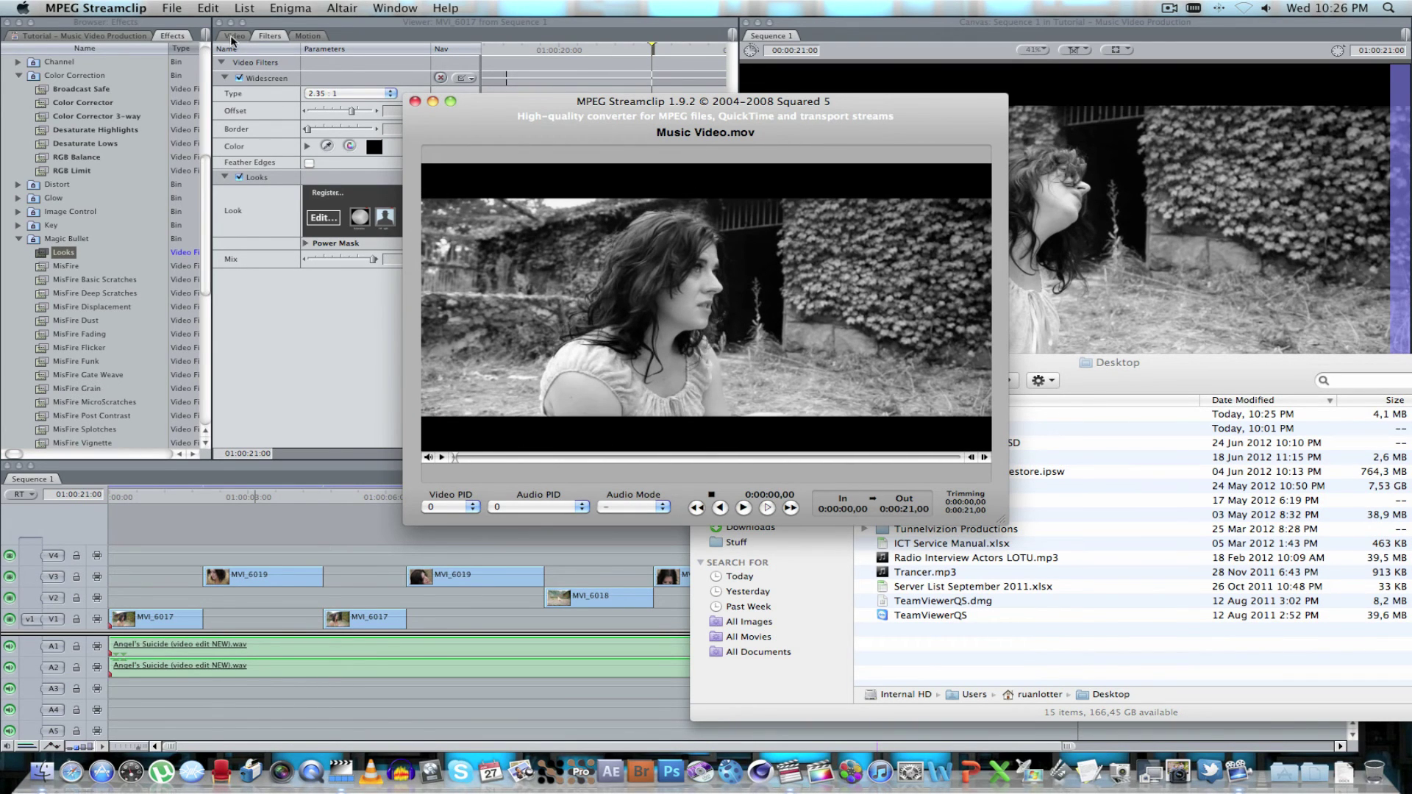
# Step: Set the QuickTime export to H.264, 100% quality, interlaced scaling off, data rate limited to 6000 Kbps
pyautogui.click(173, 8)
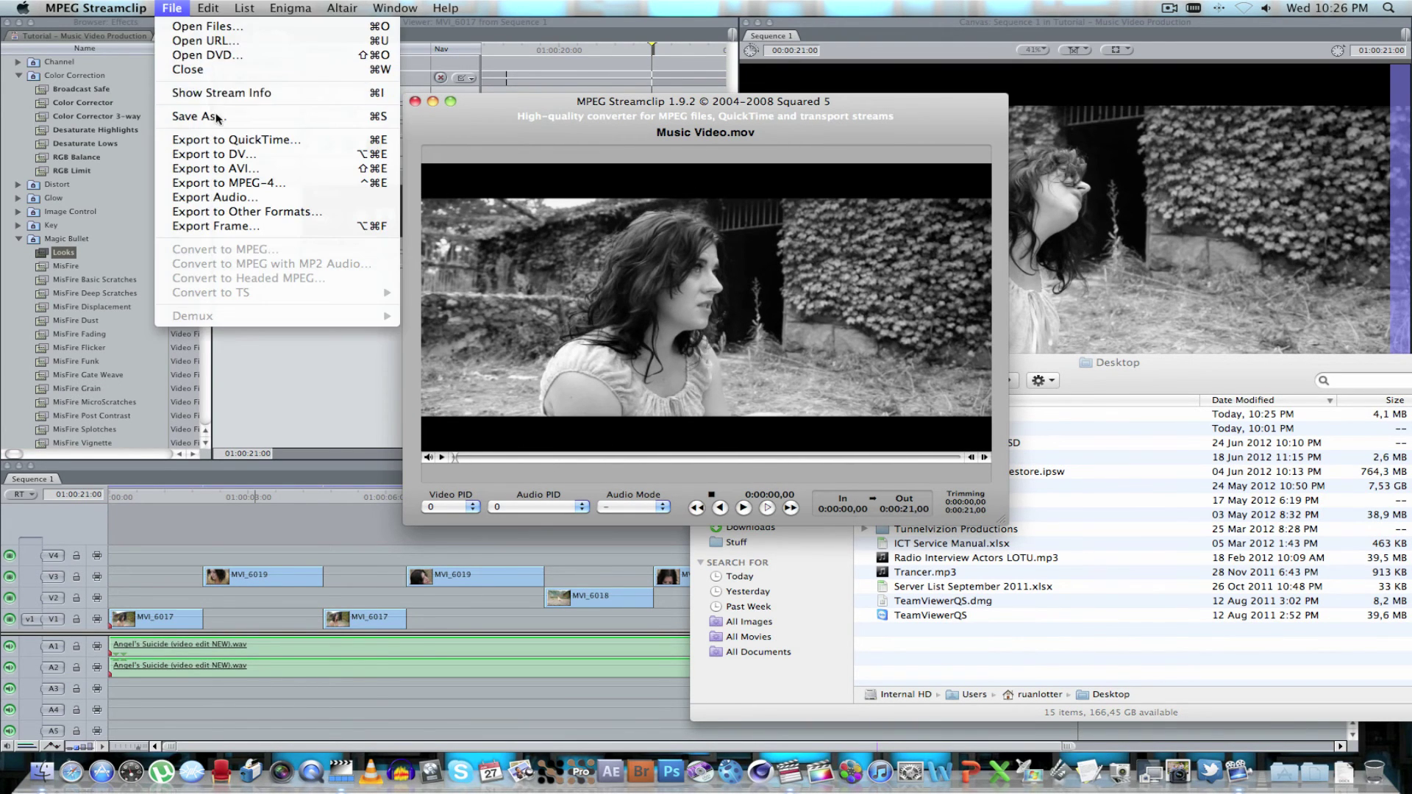
pyautogui.click(269, 141)
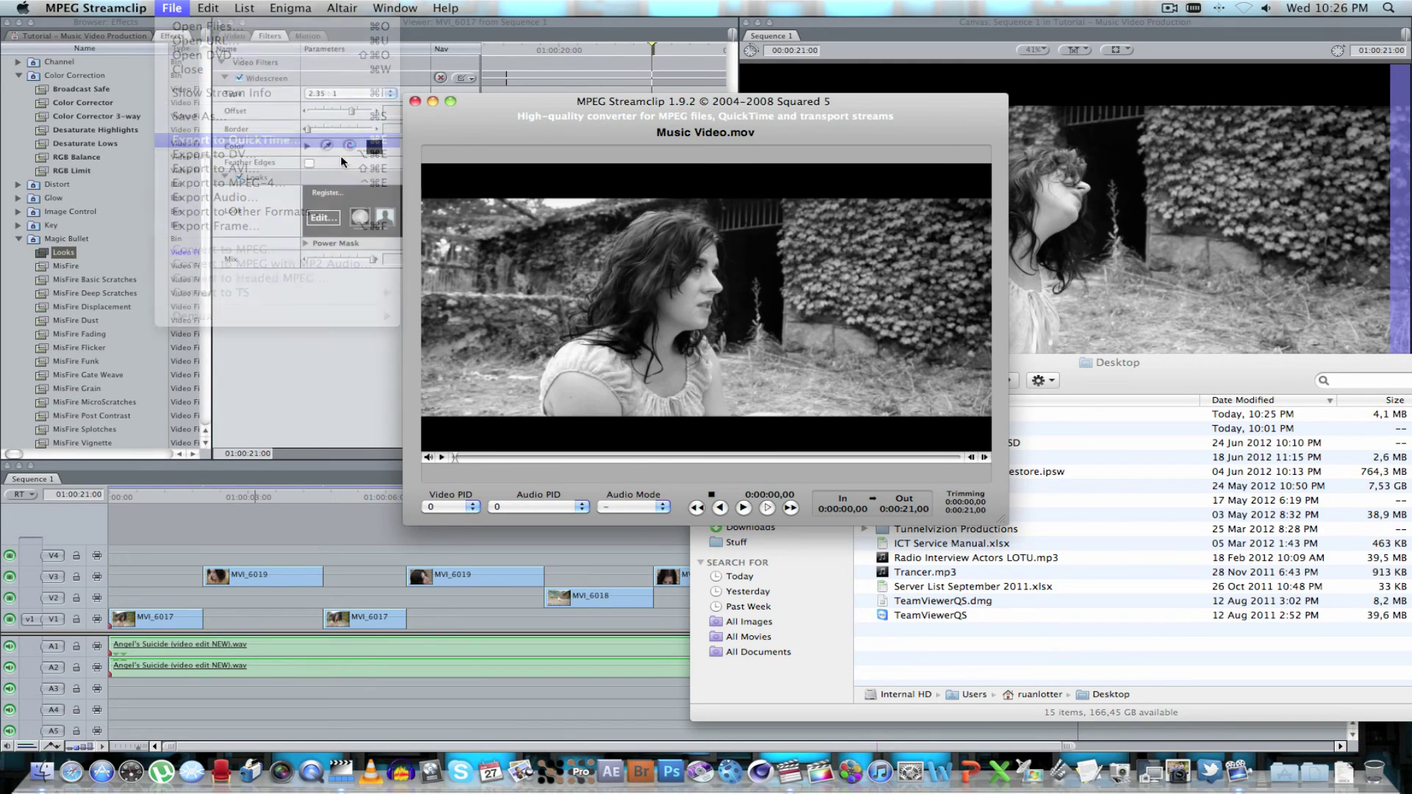
pyautogui.click(664, 135)
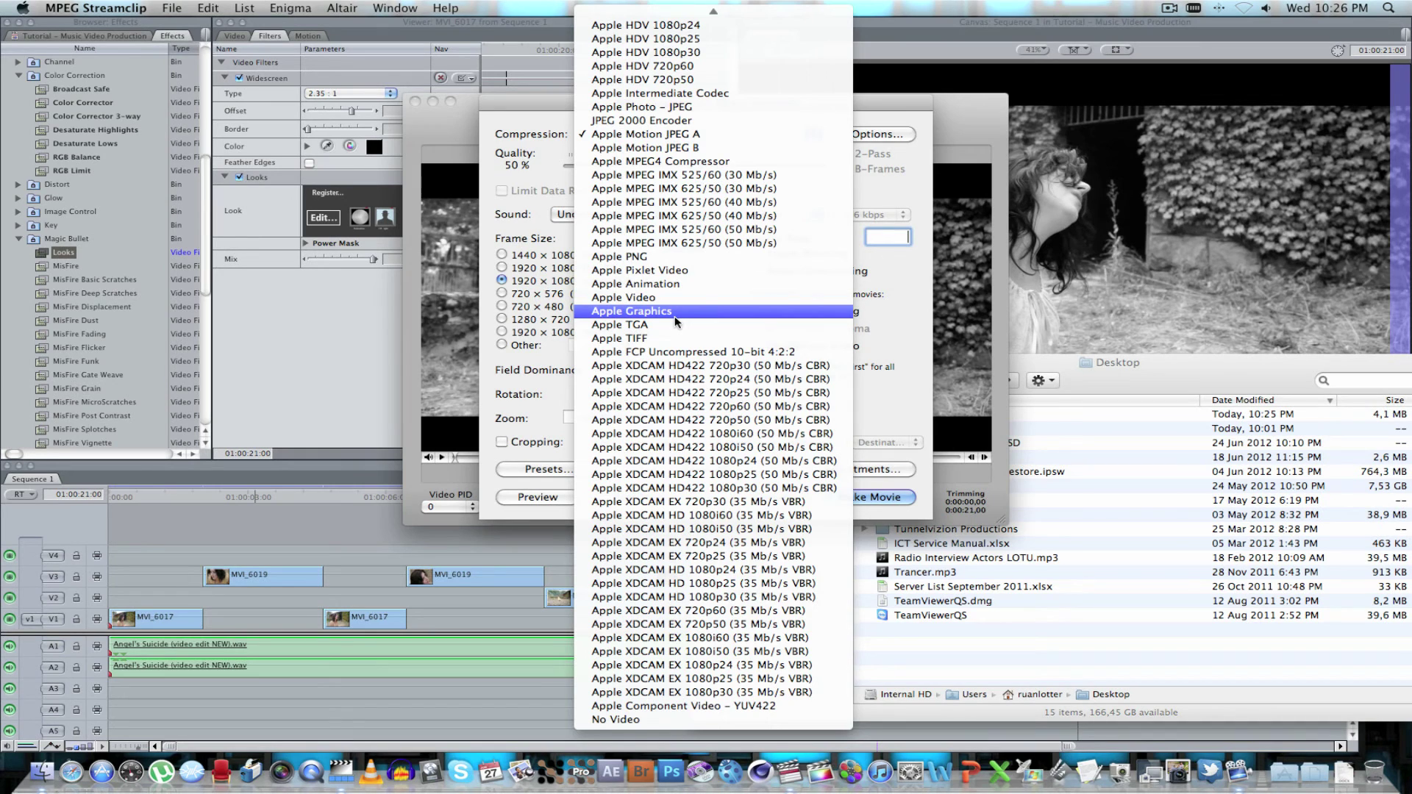
pyautogui.scroll(10, 675, 321)
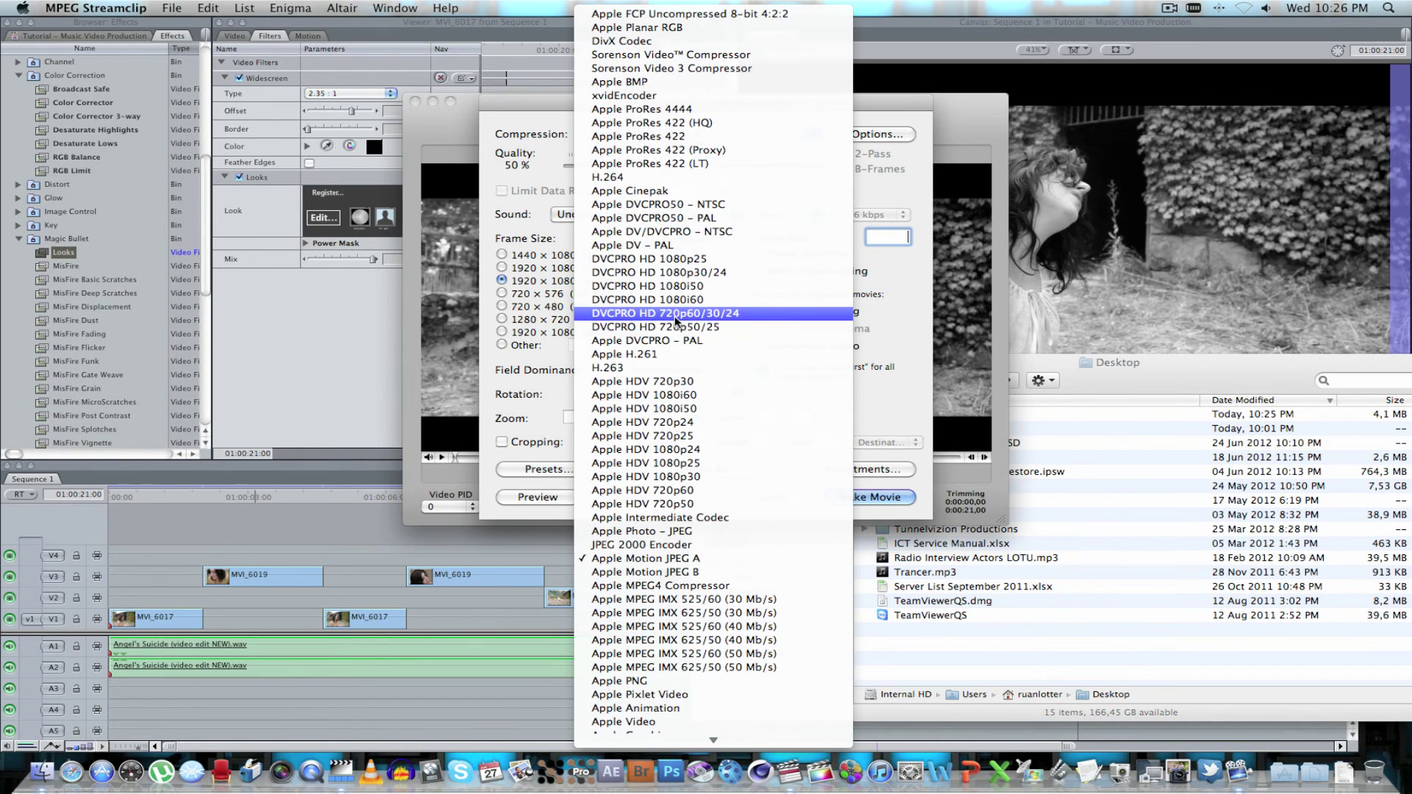
pyautogui.click(629, 178)
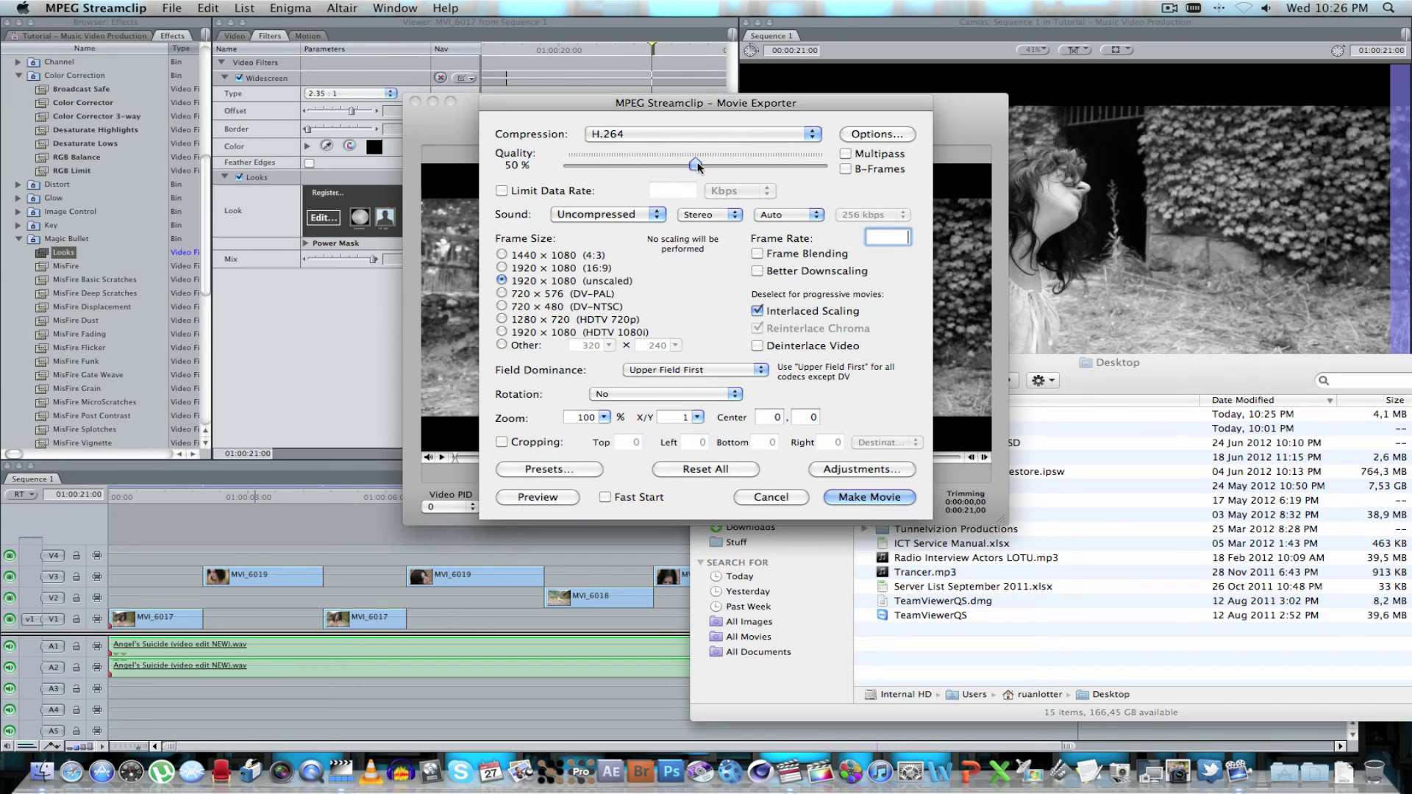
pyautogui.moveTo(697, 166); pyautogui.dragTo(845, 168)
pyautogui.click(775, 315)
pyautogui.click(503, 192)
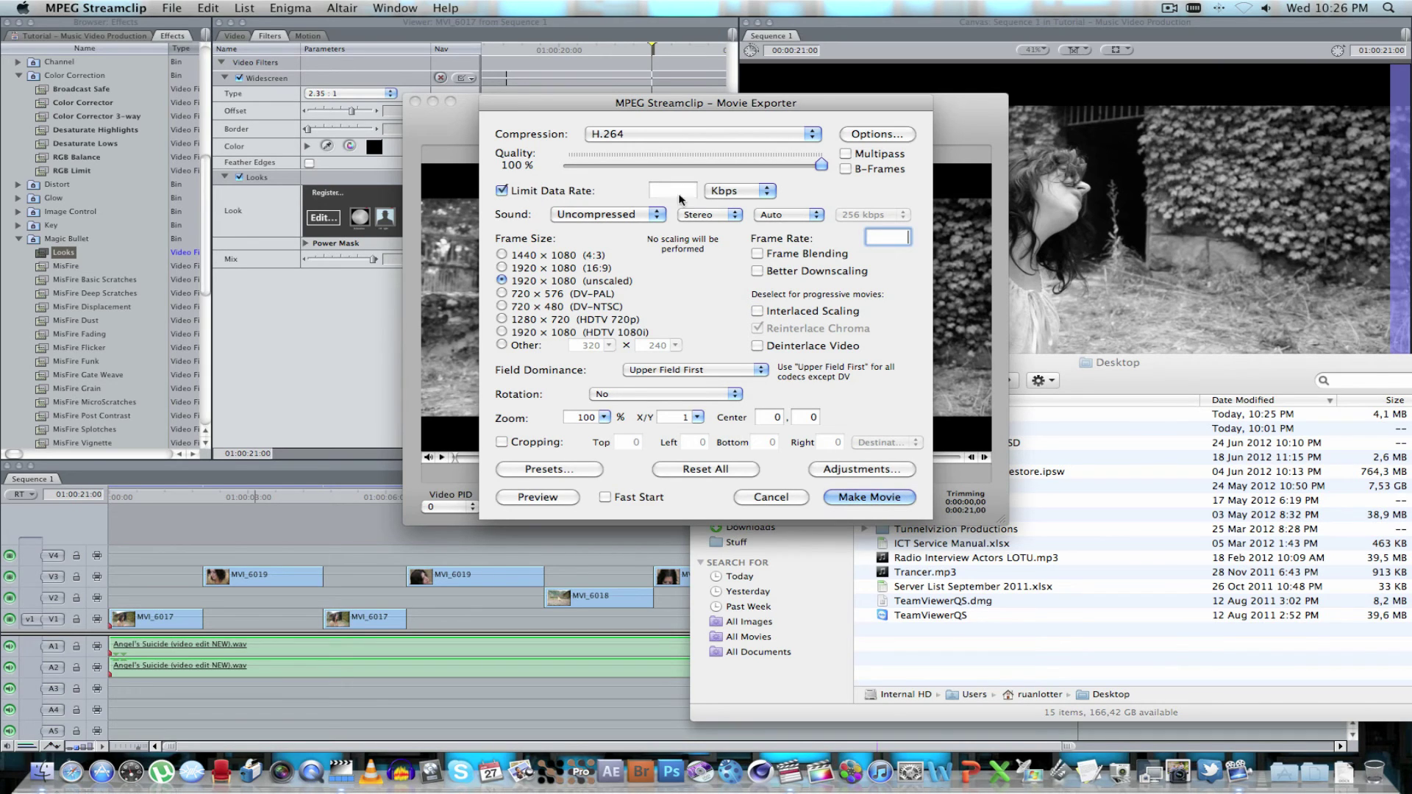
pyautogui.click(680, 197)
pyautogui.write('600')
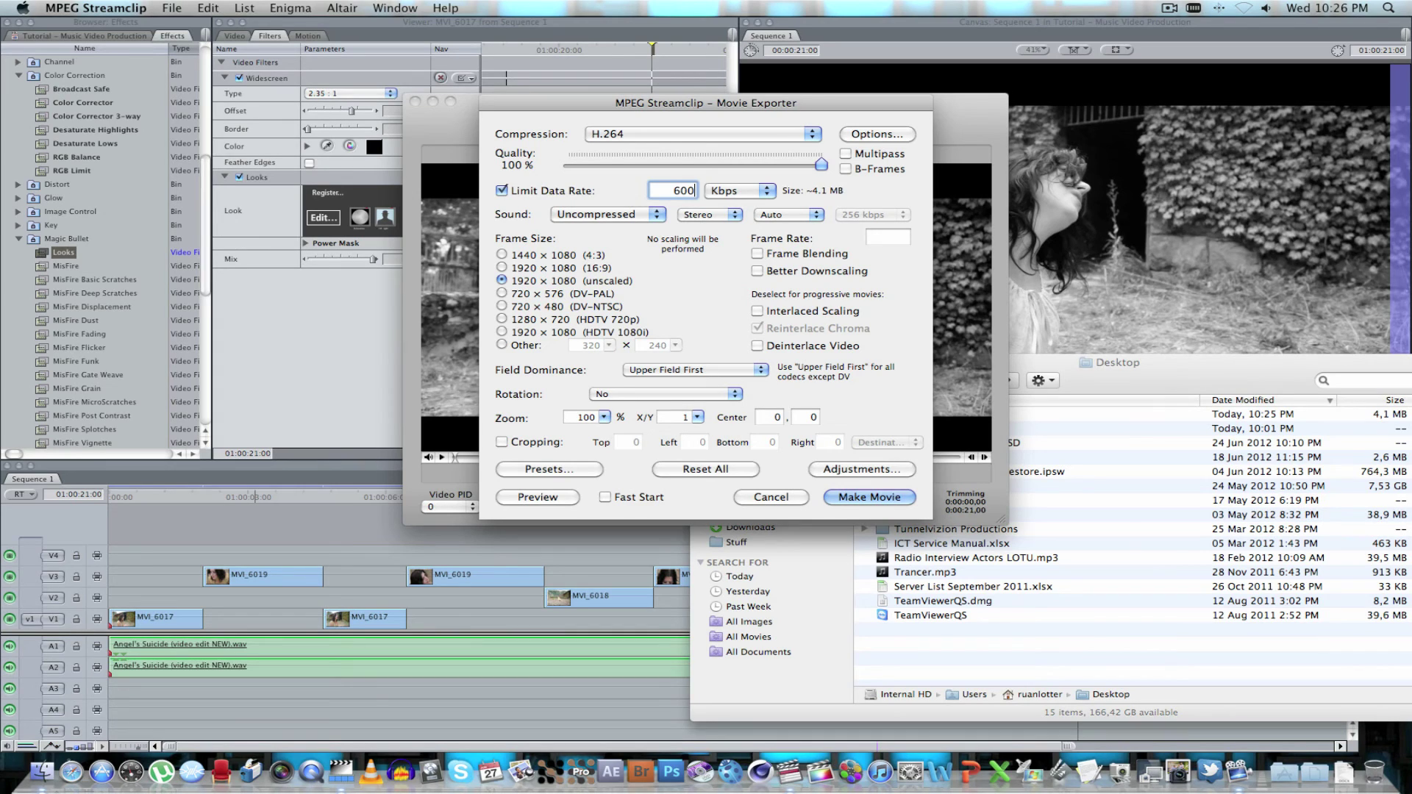
pyautogui.write('0')
pyautogui.click(875, 498)
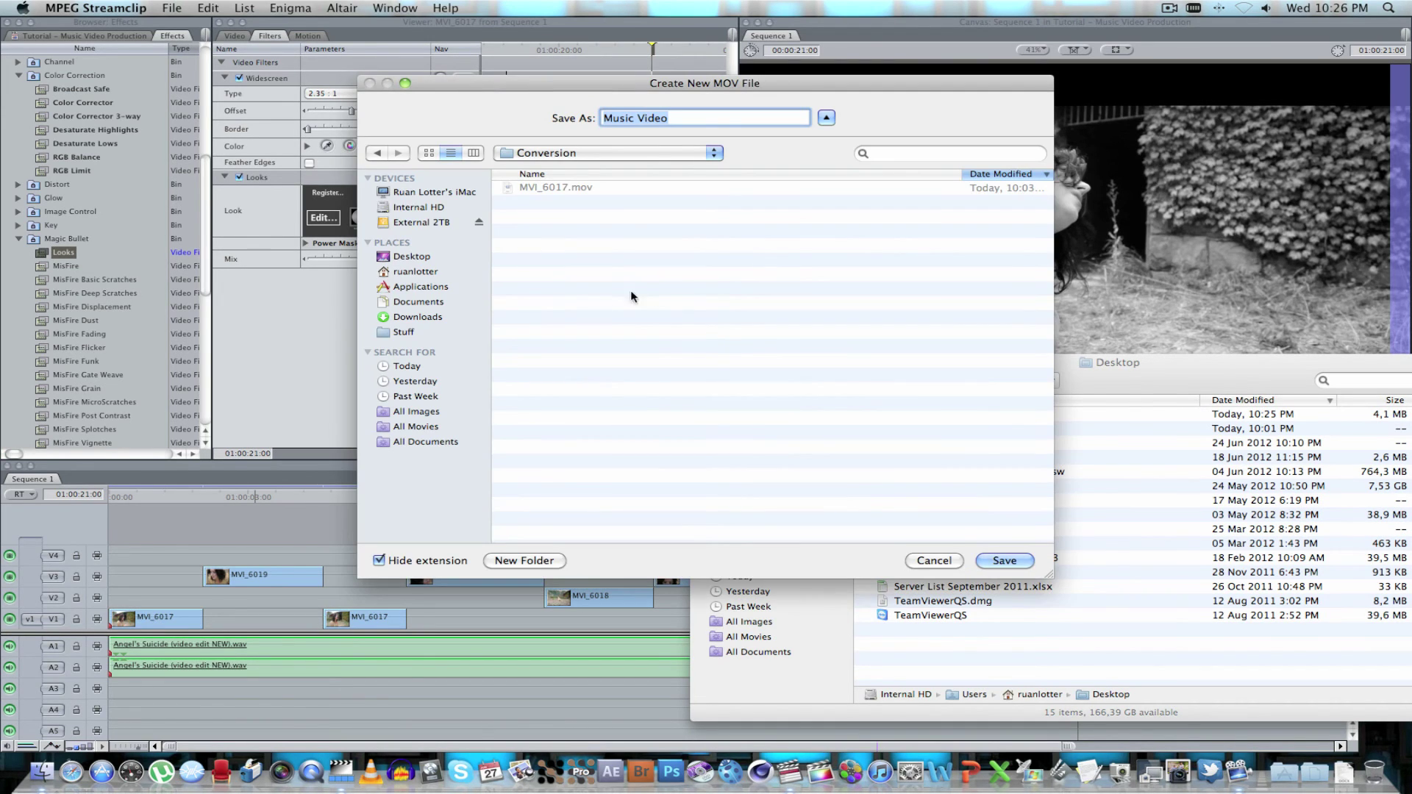
# Step: Save the encode as 'Music Video Youtube' on the Desktop and watch the encoding progress
pyautogui.click(412, 255)
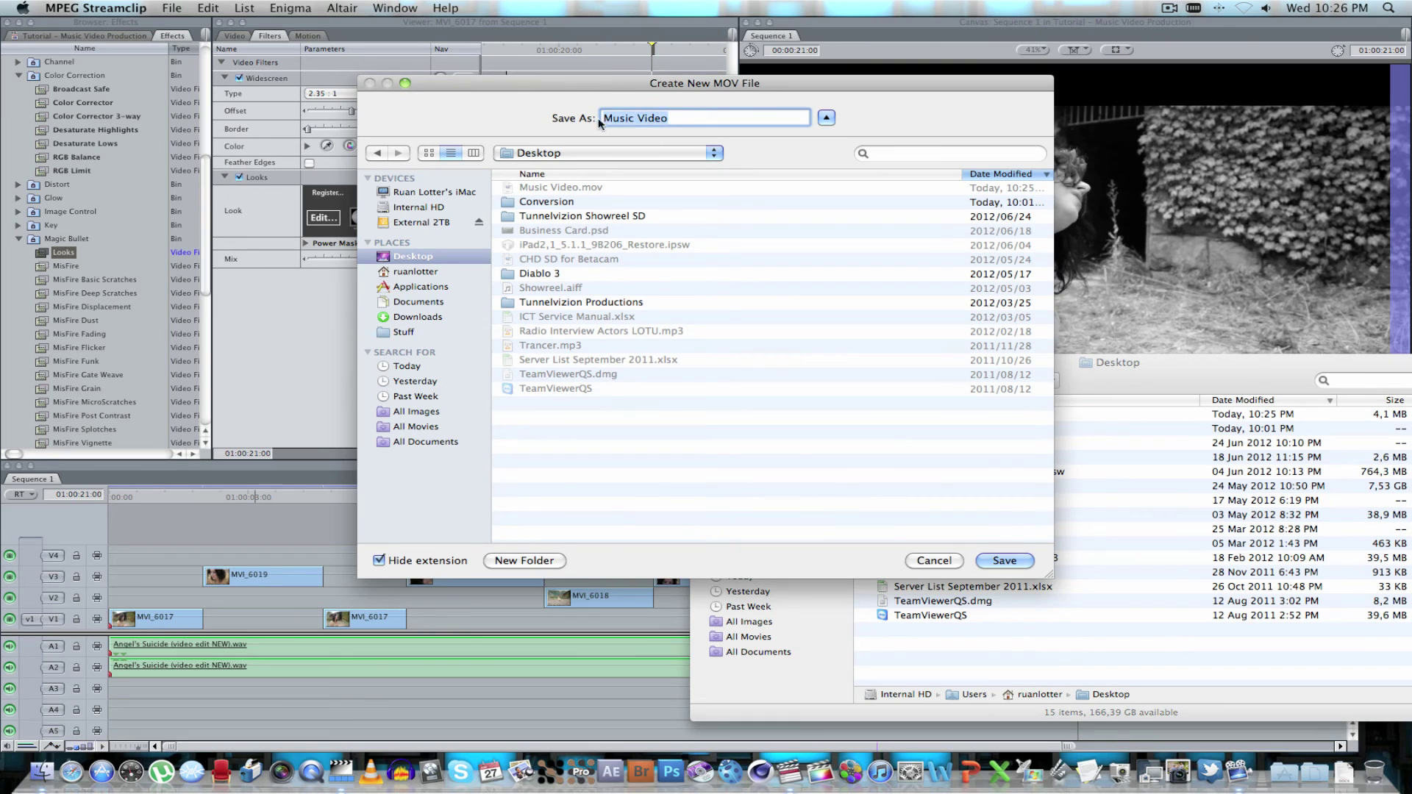
pyautogui.click(668, 125)
pyautogui.write('Youtube')
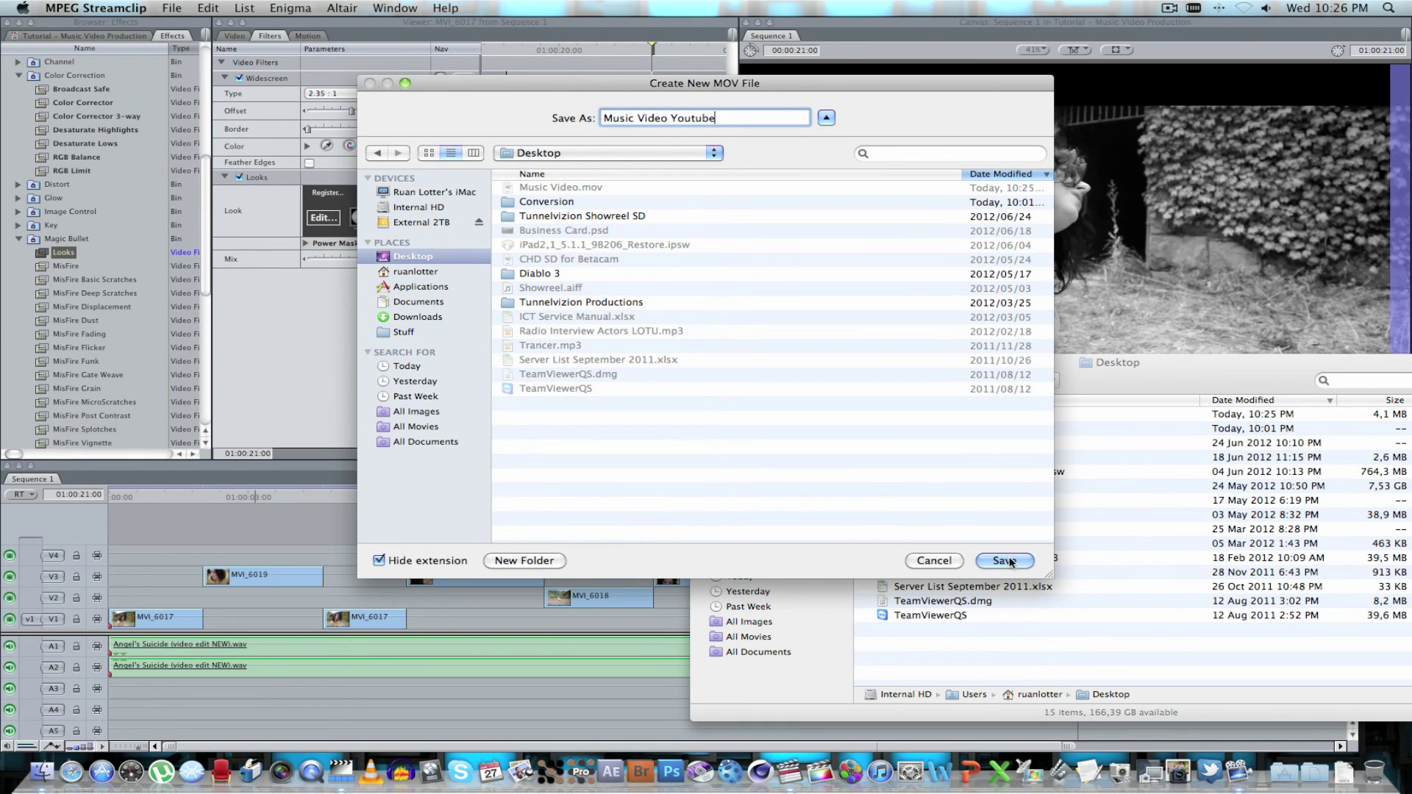
pyautogui.click(1005, 561)
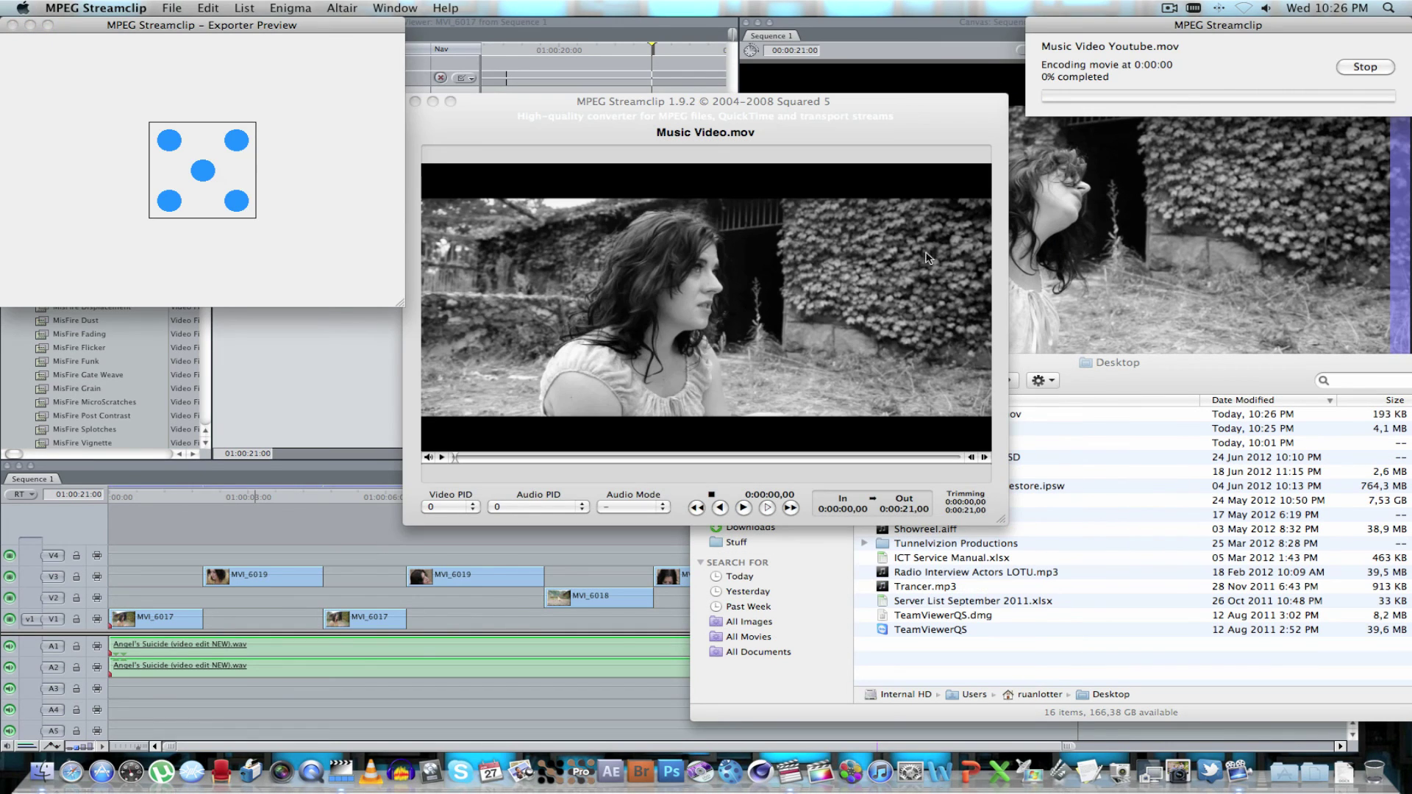
pyautogui.moveTo(1199, 34); pyautogui.dragTo(1172, 128)
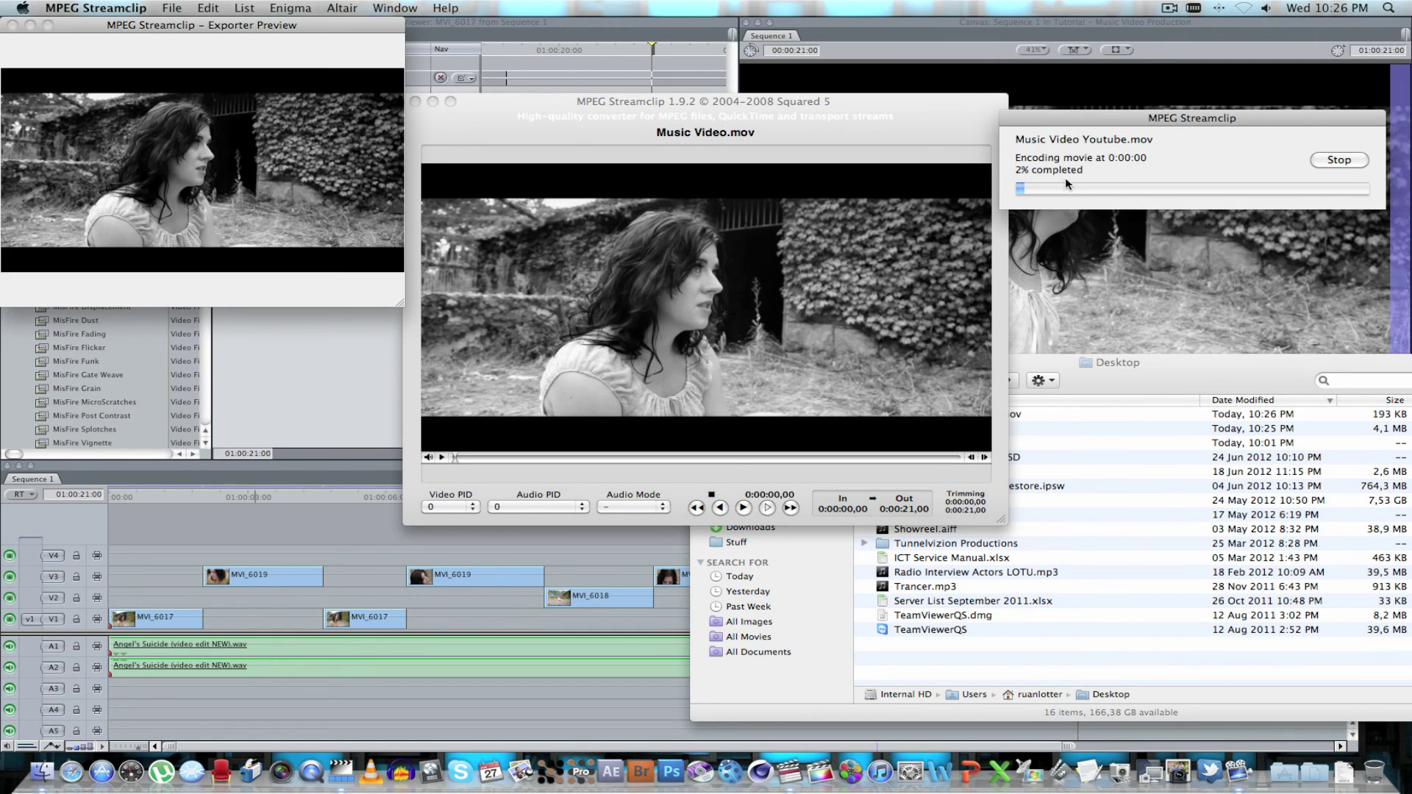
pyautogui.moveTo(399, 301); pyautogui.dragTo(1237, 687)
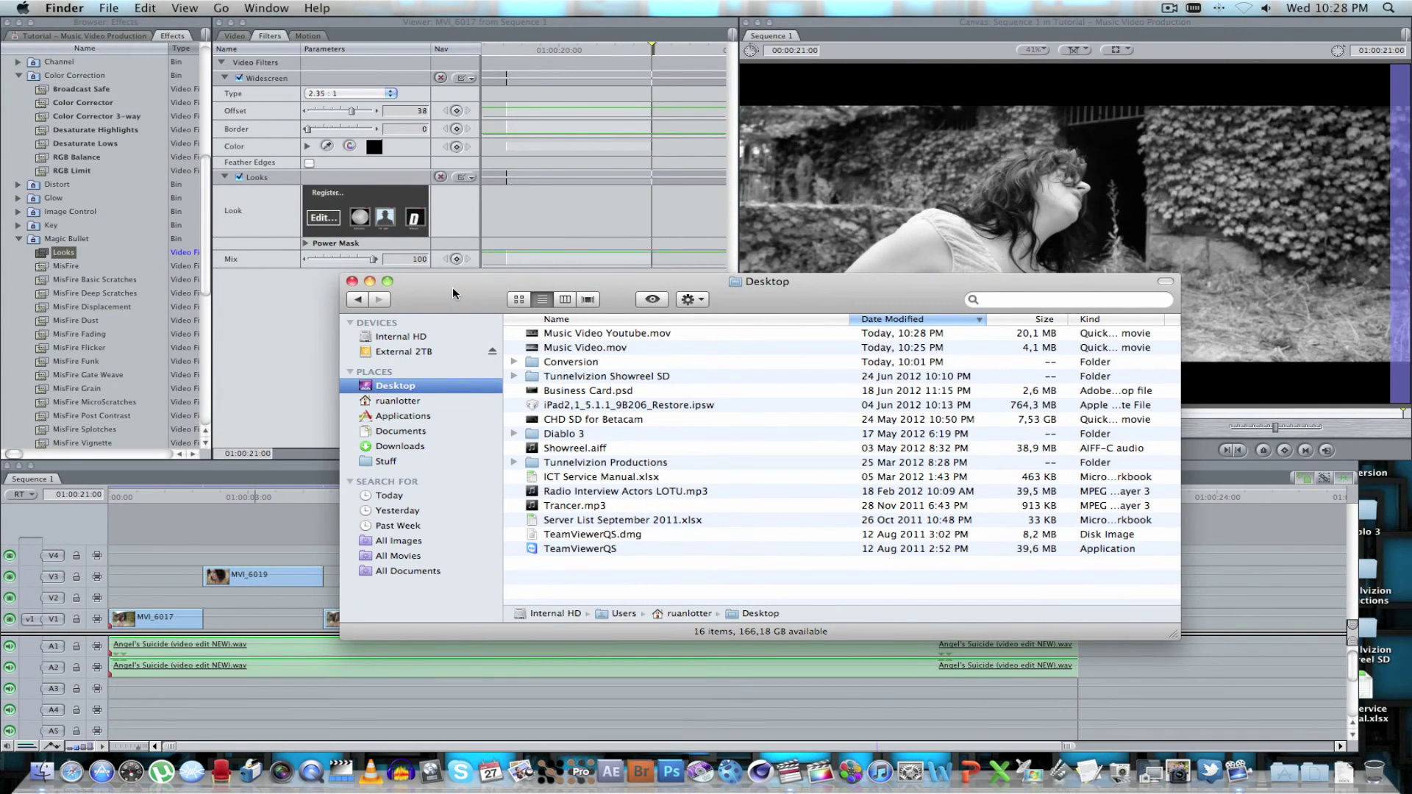
# Step: Quick Look Music Video Youtube.mov on the Desktop to preview it playing
pyautogui.click(603, 336)
pyautogui.press('space')
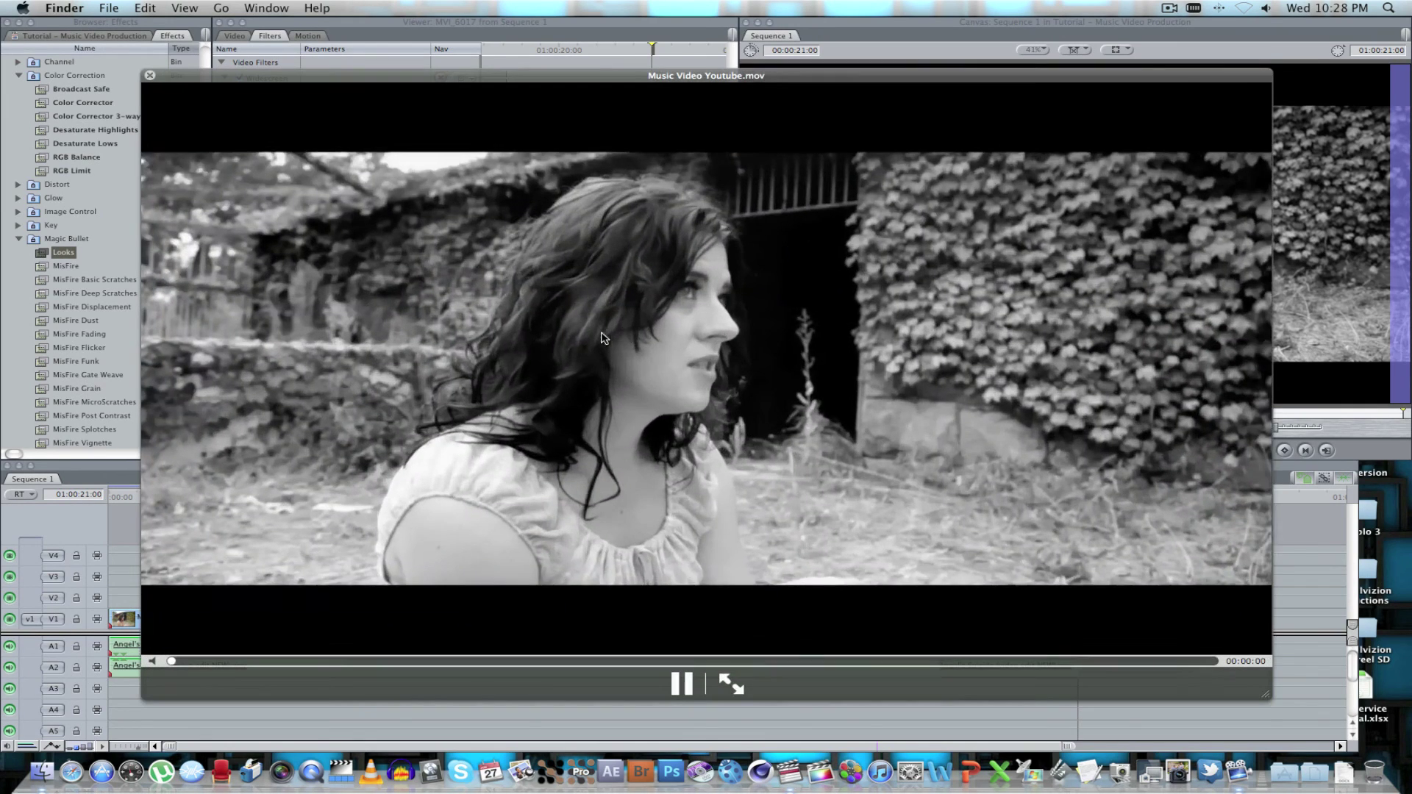